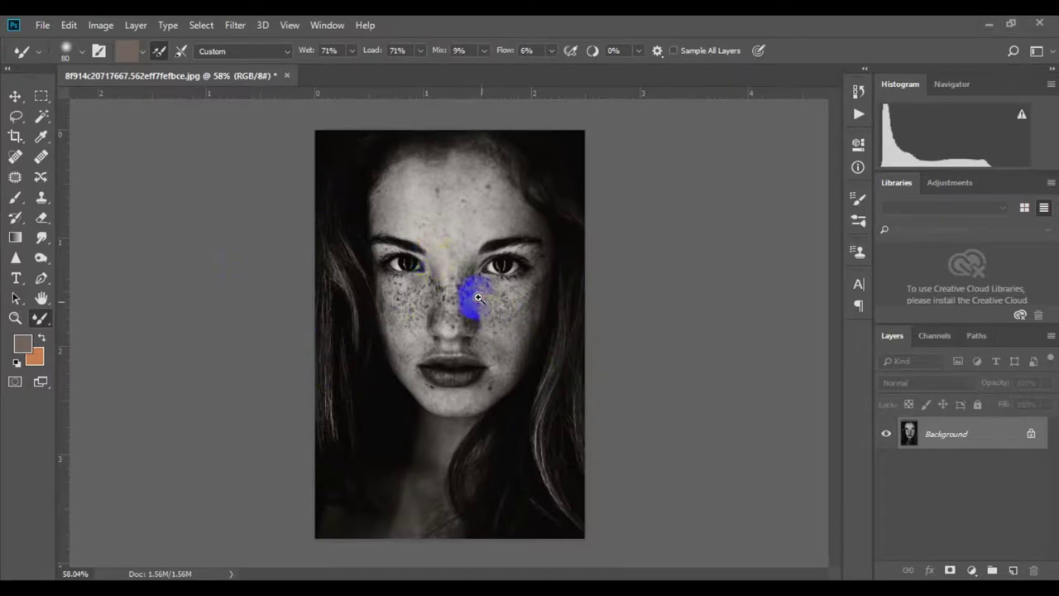
Zoom in closely on the face around the nose bridge.
mouse_move(472, 300)
left_mouse_down()
mouse_move(504, 312)
mouse_move(465, 229)
mouse_move(502, 276)
mouse_move(491, 261)
mouse_move(474, 326)
left_mouse_up()
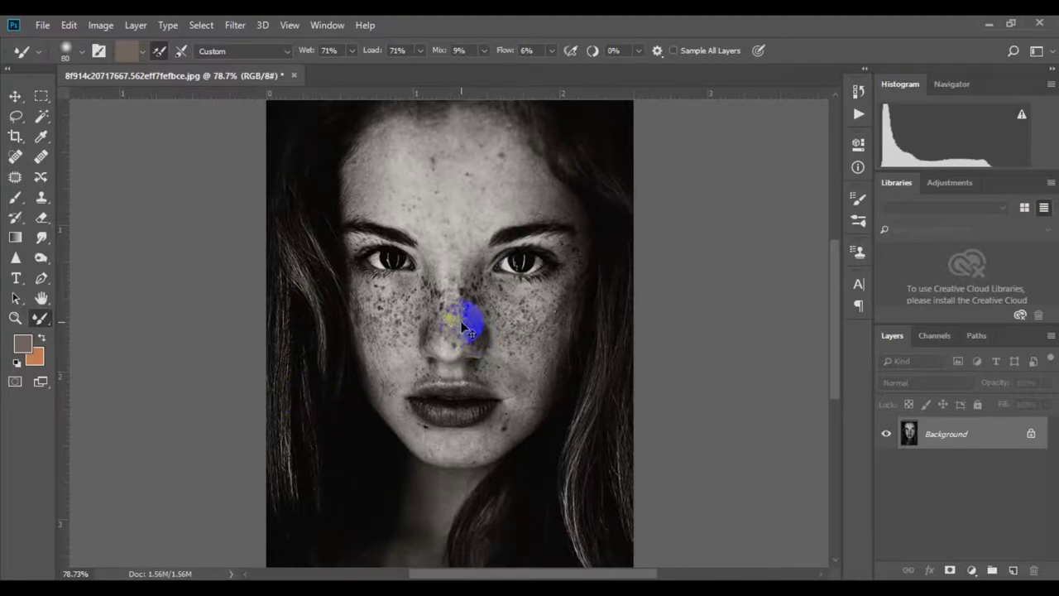
scroll(463, 294, "up", 2)
scroll(462, 276, "down", 3)
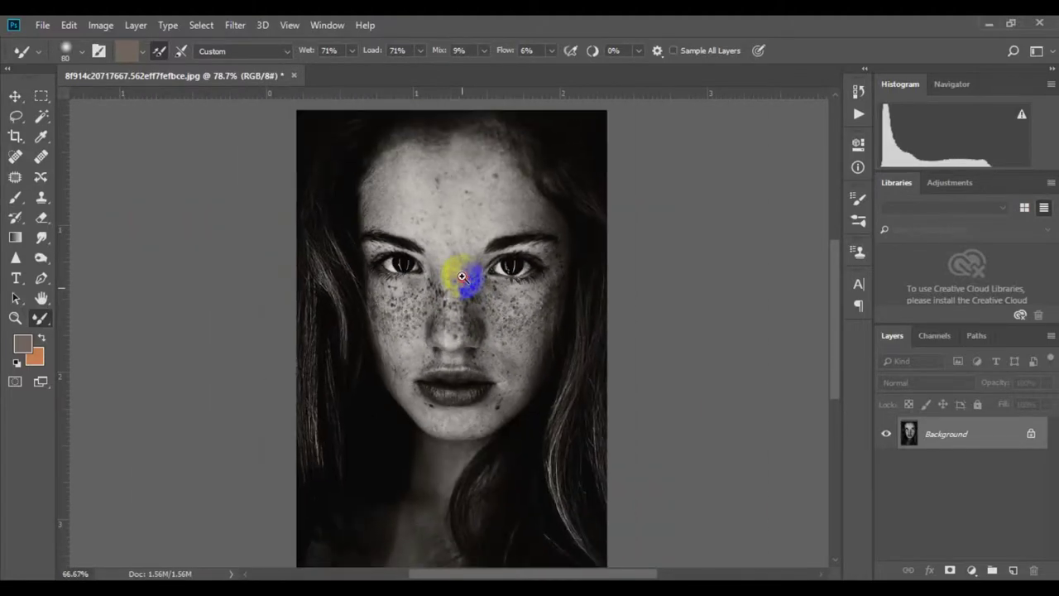
mouse_move(426, 238)
left_mouse_down()
mouse_move(541, 342)
mouse_move(485, 264)
mouse_move(444, 229)
left_mouse_up()
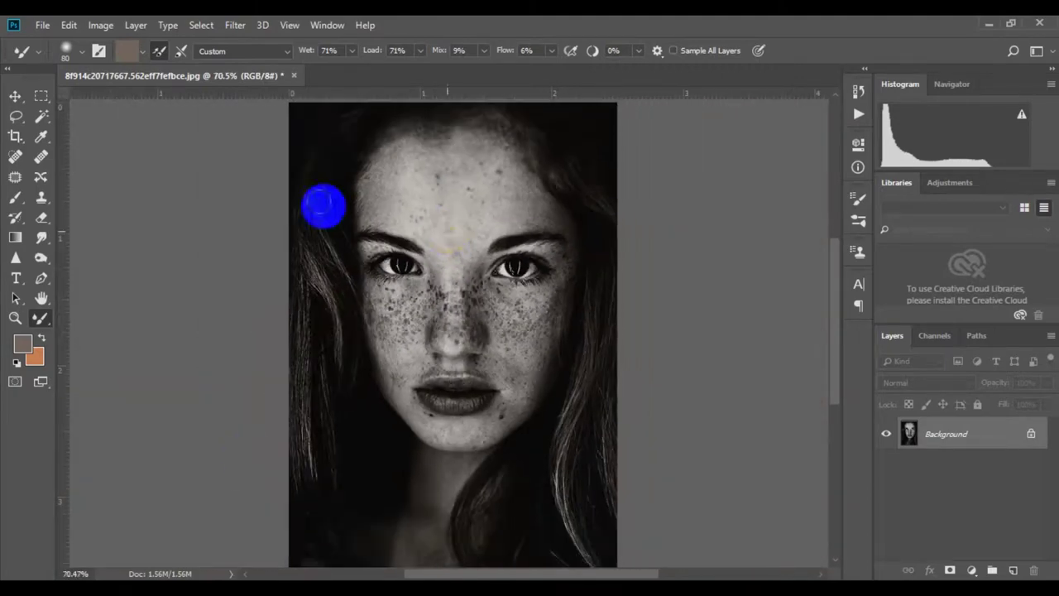
Change the image resolution from 240 to 300 pixels/inch in Image Size.
left_click(100, 25)
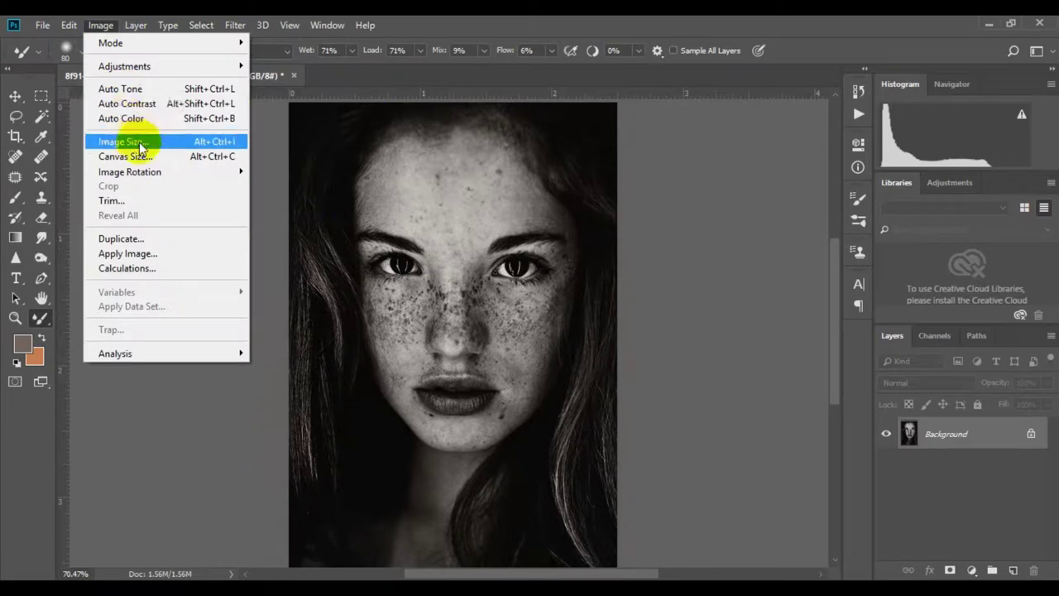
left_click(175, 145)
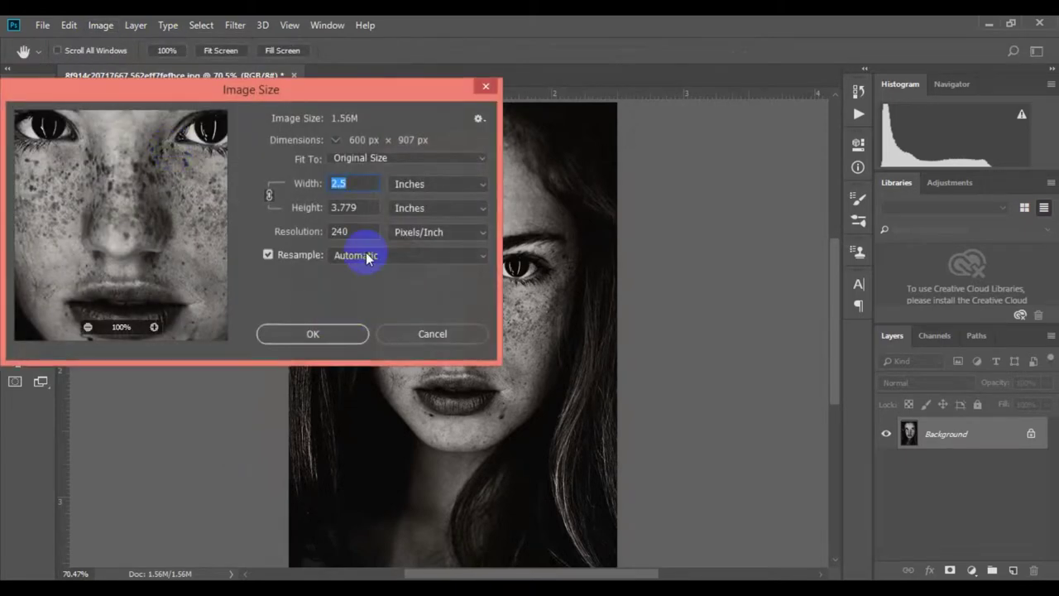
left_click(358, 234)
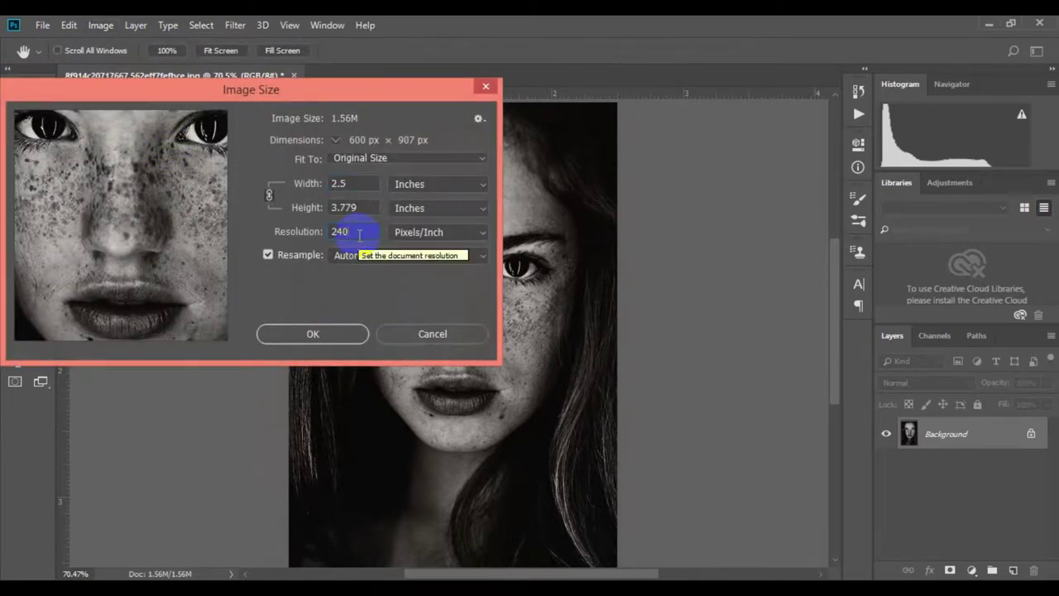
left_click_drag(358, 235, 324, 230)
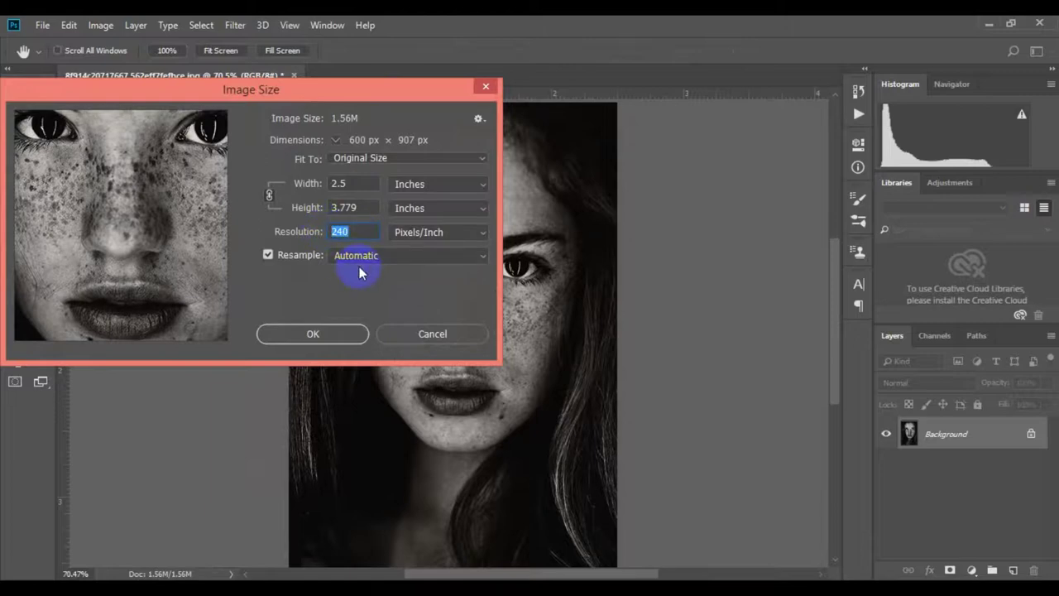
type("300")
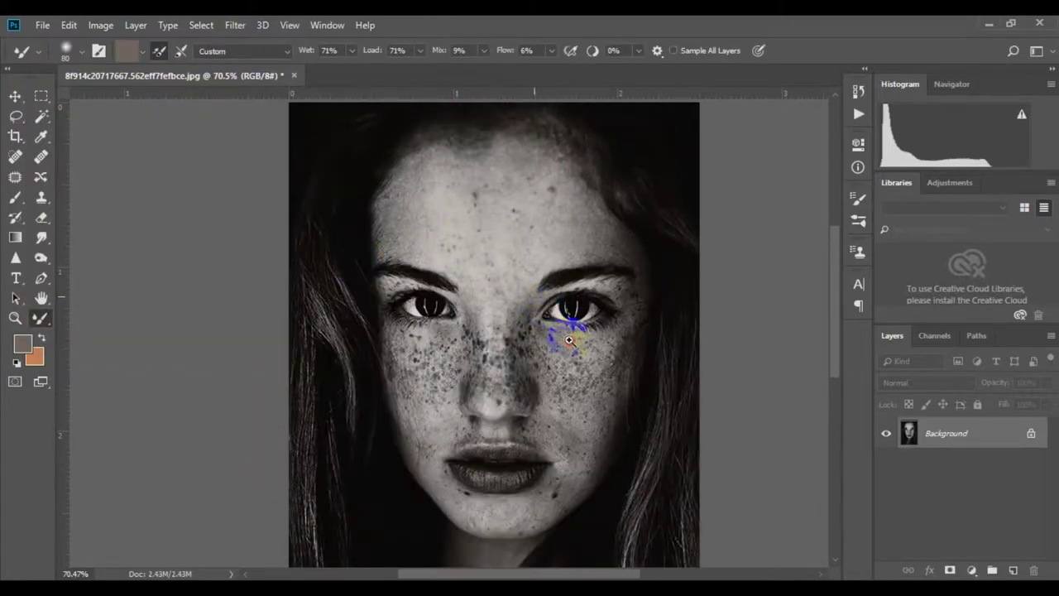
Duplicate the Background layer with Ctrl+J to create Layer 1.
scroll(569, 340, "up", 2)
scroll(579, 374, "down", 2)
scroll(549, 303, "down", 2)
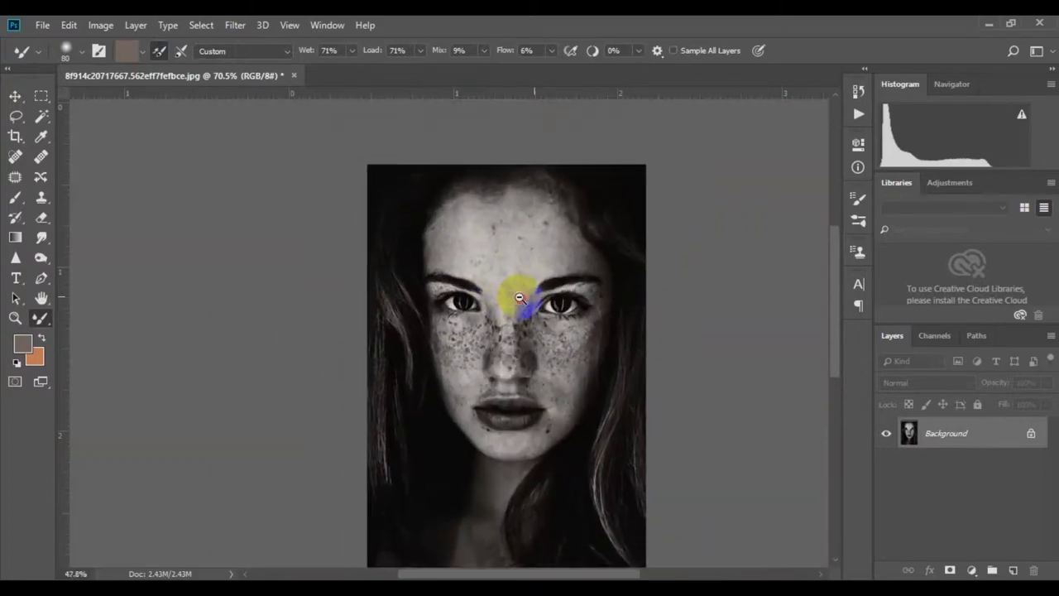
scroll(519, 302, "up", 1)
scroll(519, 318, "up", 2)
scroll(521, 331, "up", 1)
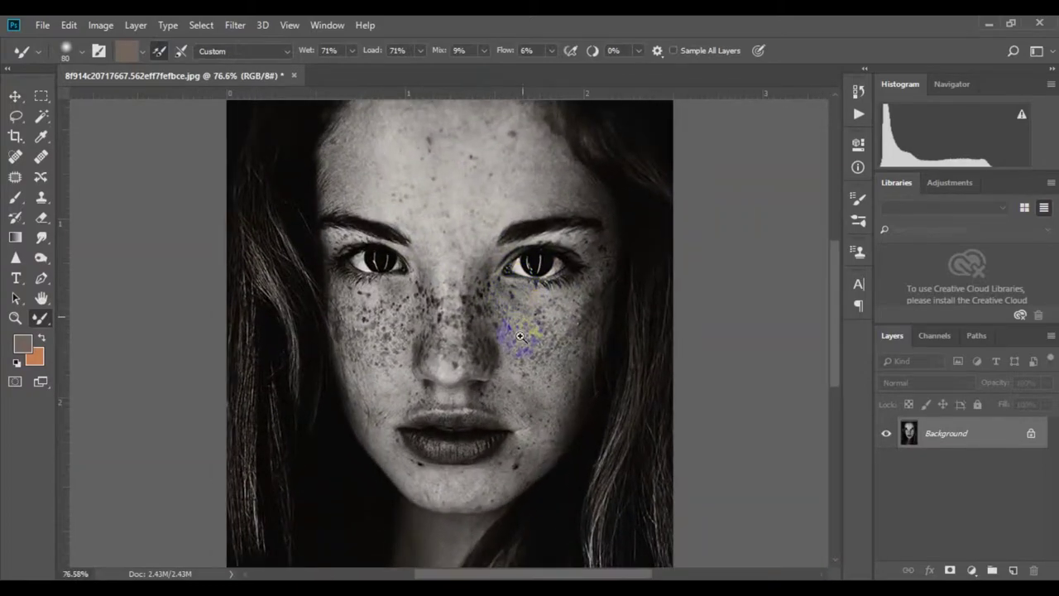
scroll(520, 343, "up", 2)
scroll(520, 351, "down", 1)
left_click(916, 437)
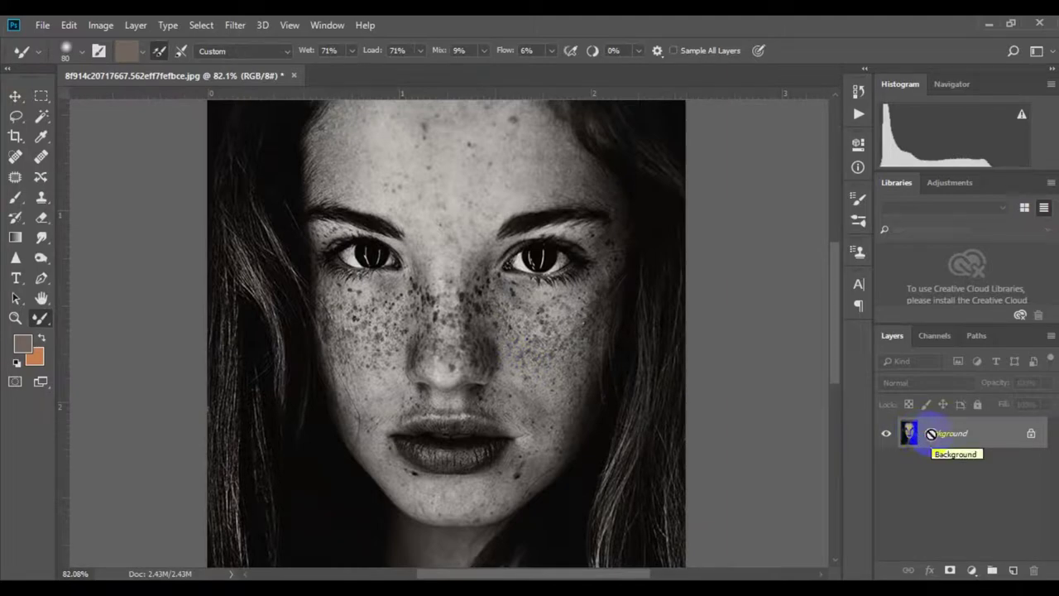
key("ctrl+j")
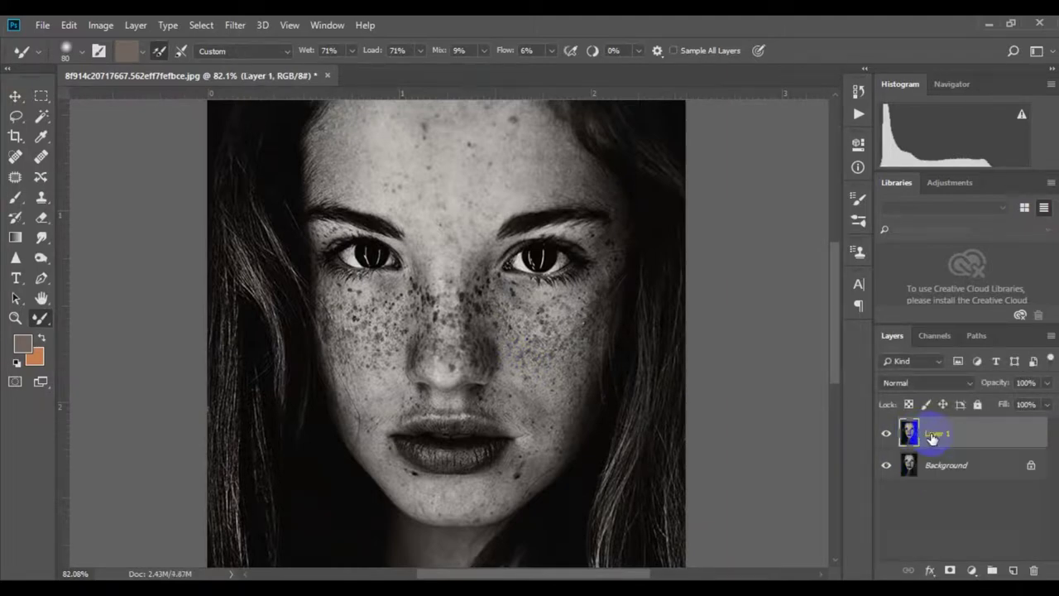
Zoom in around the cheek and switch to the Spot Healing Brush.
left_click(444, 166)
left_click(600, 349)
scroll(563, 344, "up", 3, "alt")
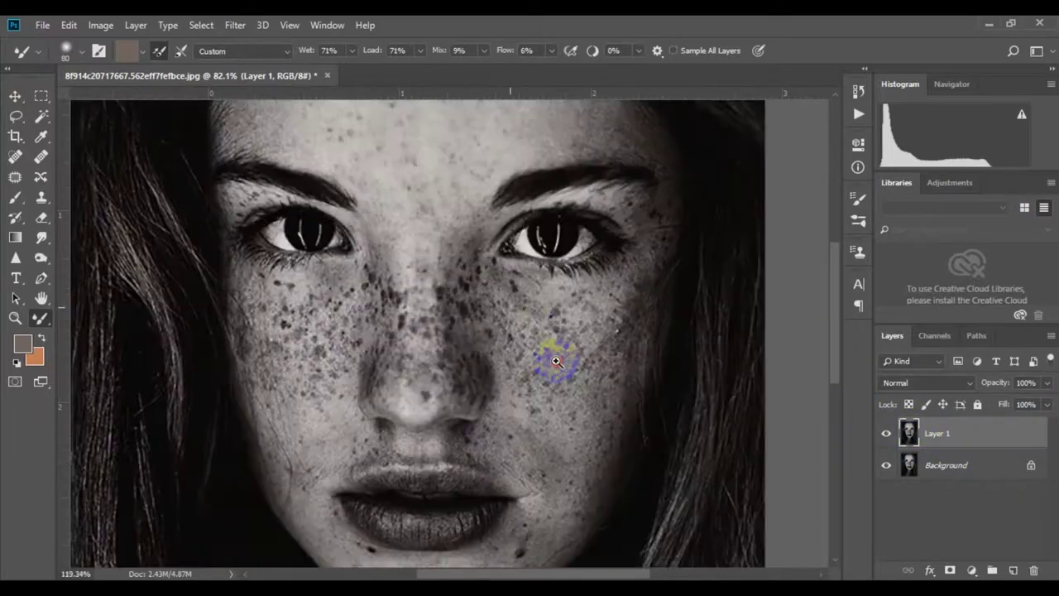
scroll(552, 353, "down", 3)
scroll(229, 338, "up", 1)
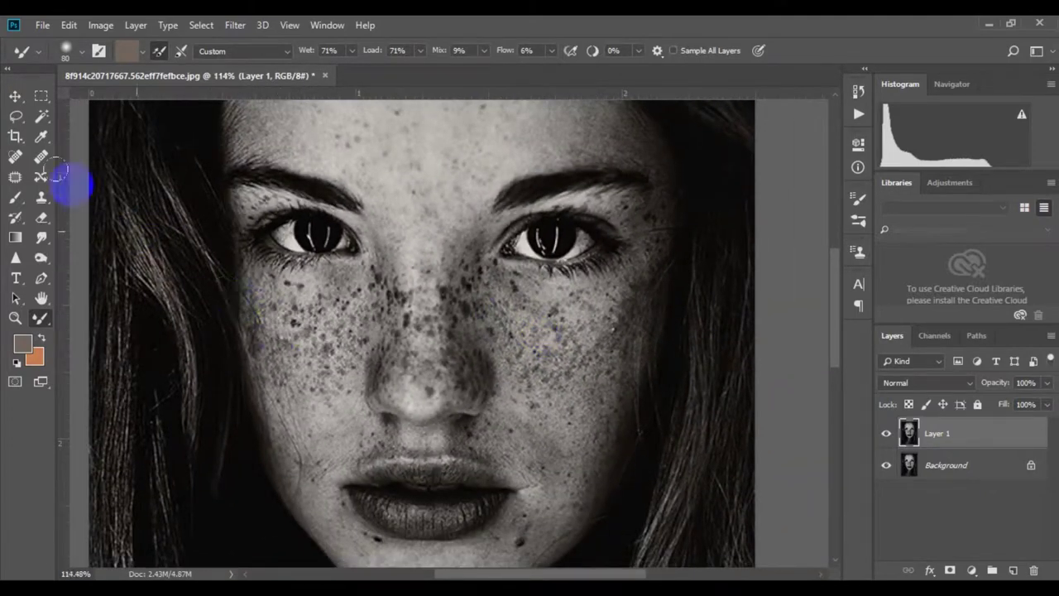
left_click(14, 157)
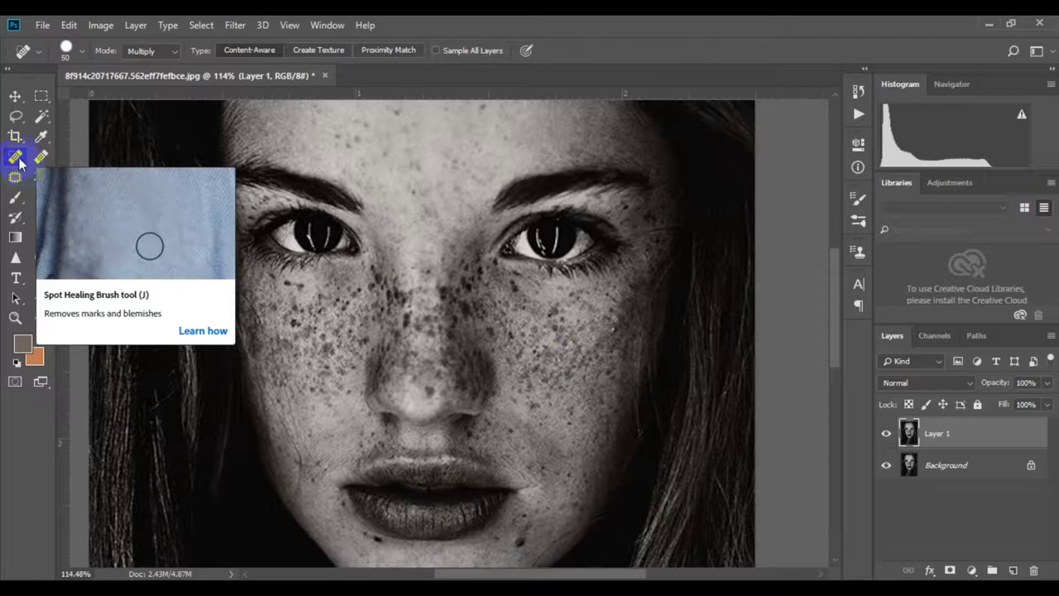
Spot-heal the freckles across the left cheek.
scroll(333, 338, "up", 3)
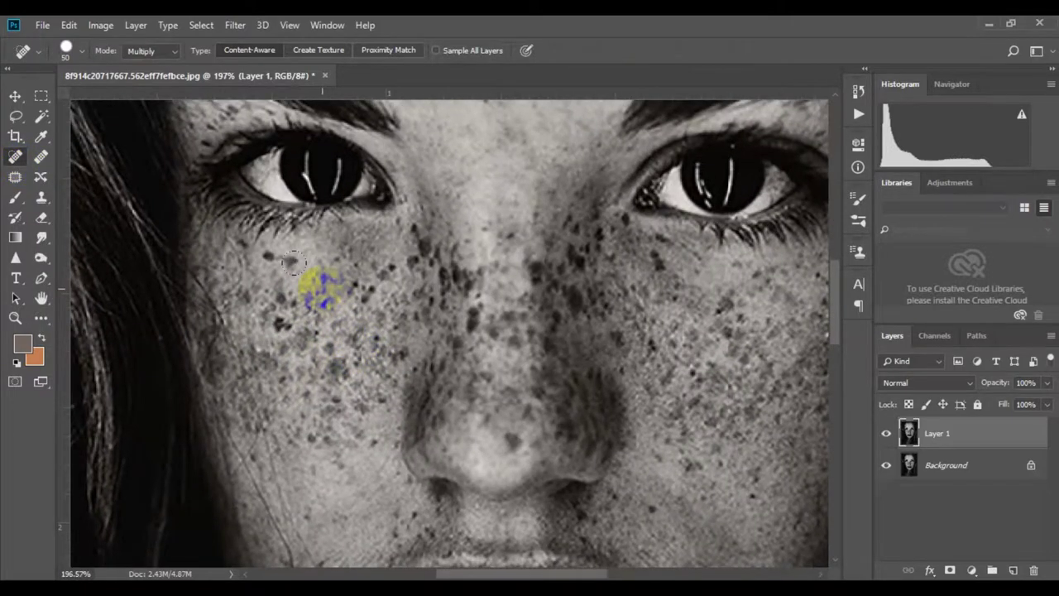
mouse_move(301, 265)
left_mouse_down()
mouse_move(281, 261)
mouse_move(280, 327)
mouse_move(368, 288)
mouse_move(345, 333)
mouse_move(337, 314)
left_mouse_up()
left_click(308, 358)
mouse_move(309, 359)
left_mouse_down()
mouse_move(293, 324)
mouse_move(248, 366)
mouse_move(331, 366)
mouse_move(303, 384)
mouse_move(418, 324)
left_mouse_up()
left_click(295, 387)
Heal freckles beside the nose, below the eye and small spots near the nose.
mouse_move(387, 358)
left_mouse_down()
mouse_move(357, 359)
mouse_move(385, 385)
mouse_move(345, 403)
left_mouse_up()
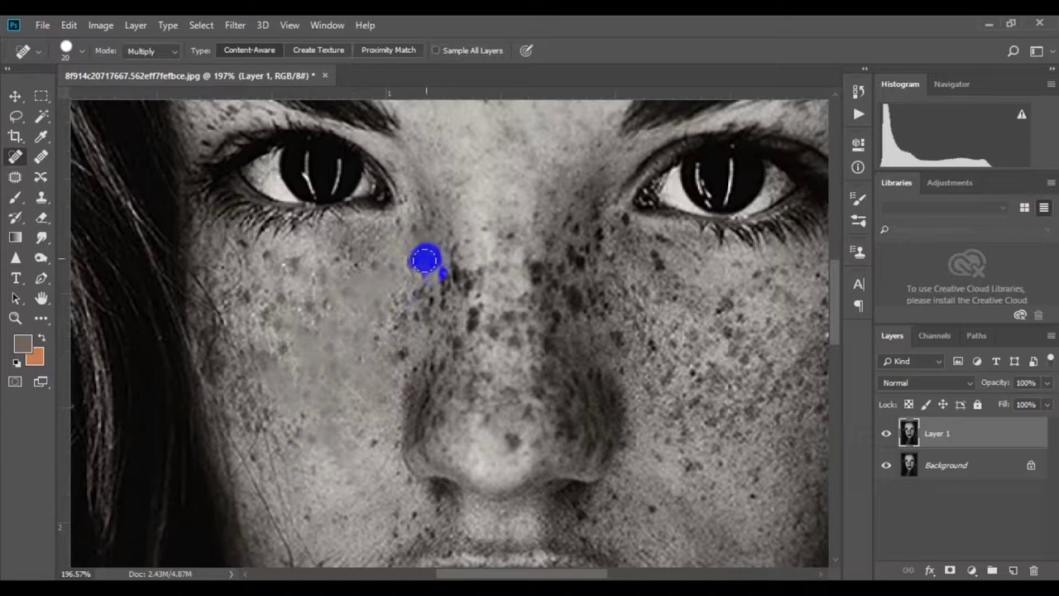
mouse_move(419, 239)
left_mouse_down()
mouse_move(426, 317)
mouse_move(409, 351)
left_mouse_up()
left_click_drag(281, 299, 290, 311)
mouse_move(241, 264)
left_mouse_down()
mouse_move(253, 329)
mouse_move(283, 281)
mouse_move(314, 277)
left_mouse_up()
left_click(355, 246)
left_click(397, 259)
Heal freckles near the nose and the first forehead blemishes.
scroll(397, 259, "up", 2)
left_click_drag(429, 250, 429, 263)
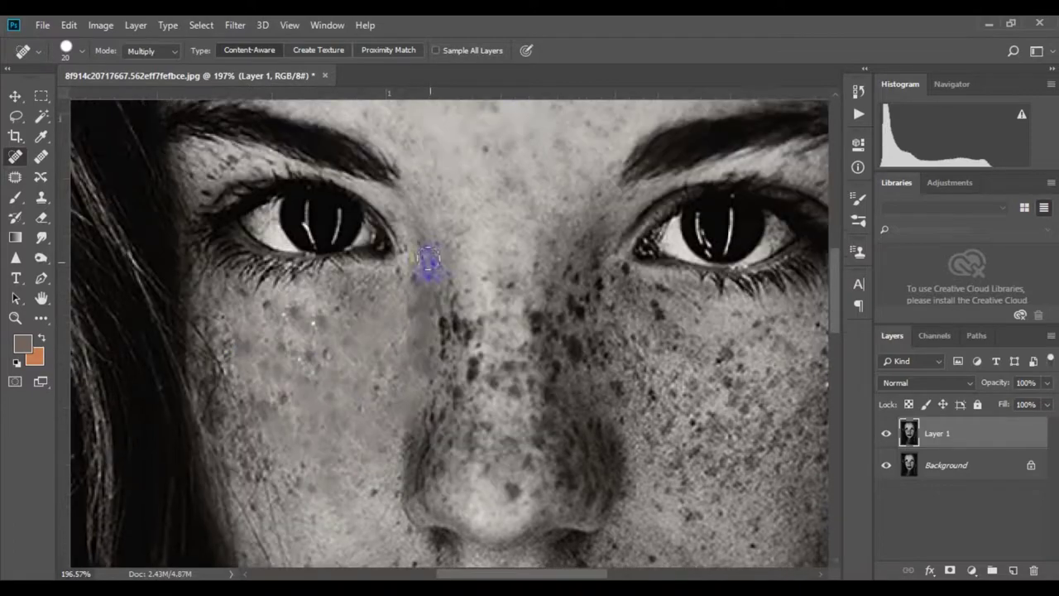
scroll(429, 252, "up", 3)
scroll(456, 208, "up", 2)
scroll(449, 177, "up", 2)
left_click_drag(447, 217, 445, 192)
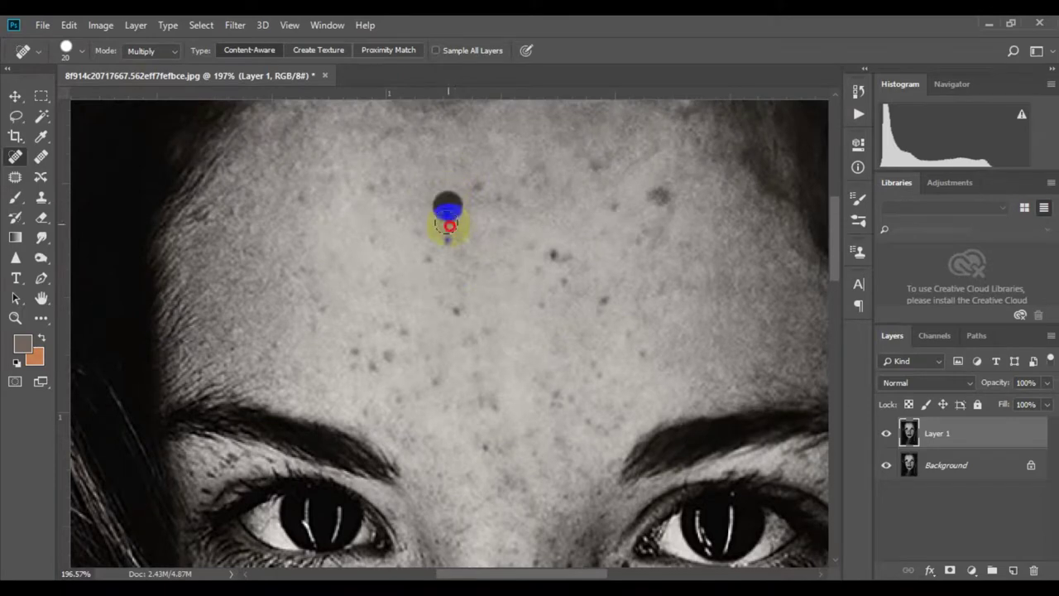
left_click(447, 228)
left_click(421, 268)
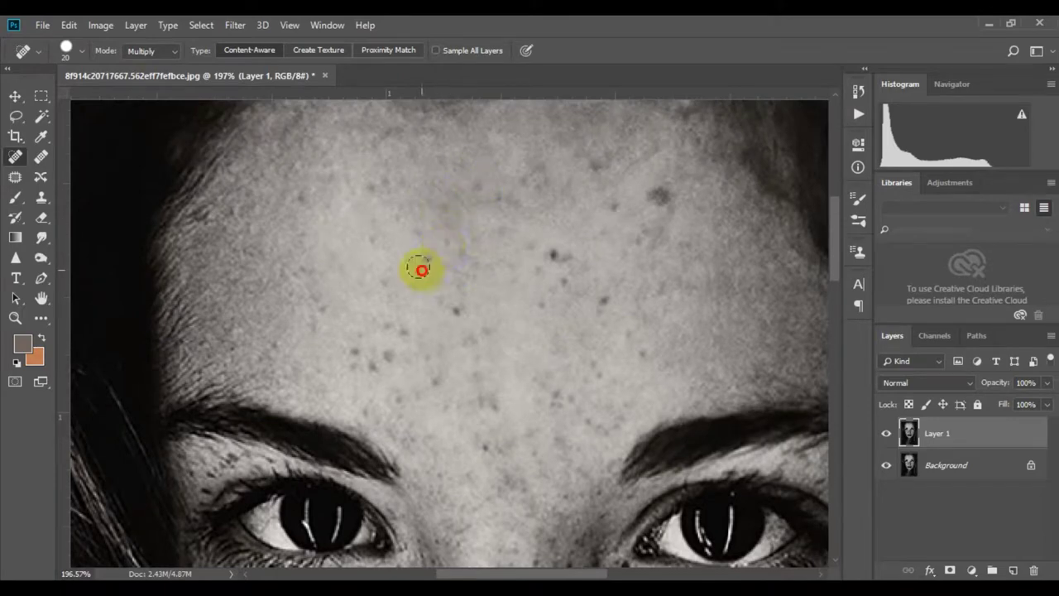
Heal the remaining dark spots across the upper, middle and lower forehead.
left_click(661, 197)
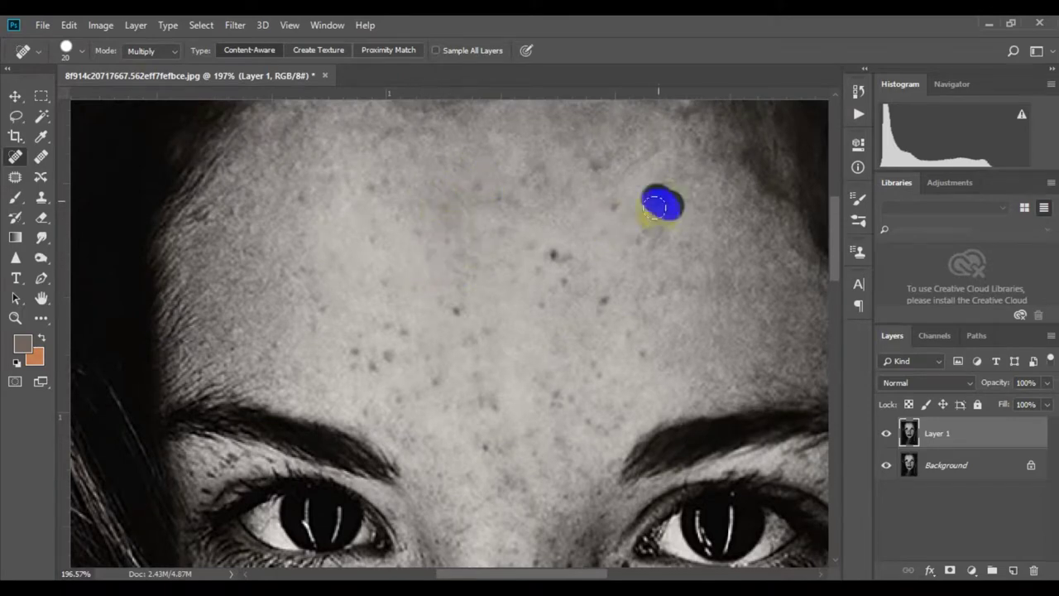
left_click(614, 213)
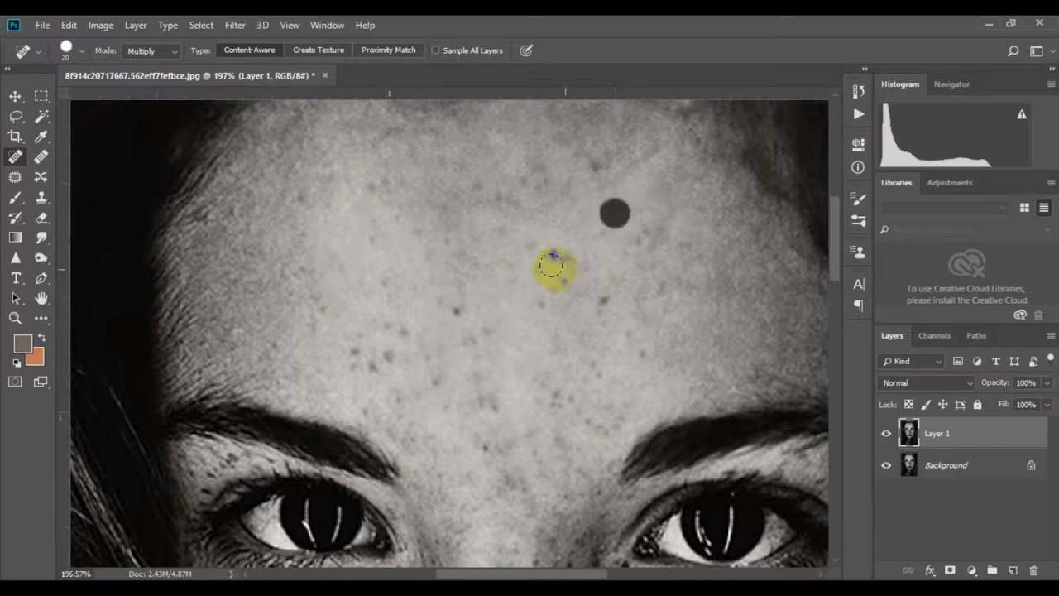
left_click(560, 256)
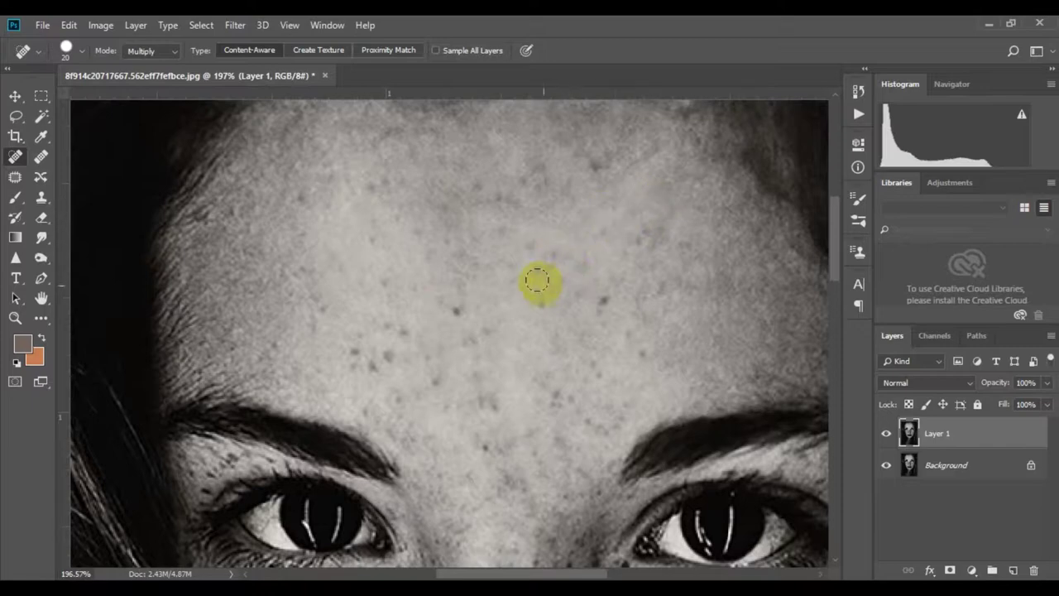
left_click(599, 301)
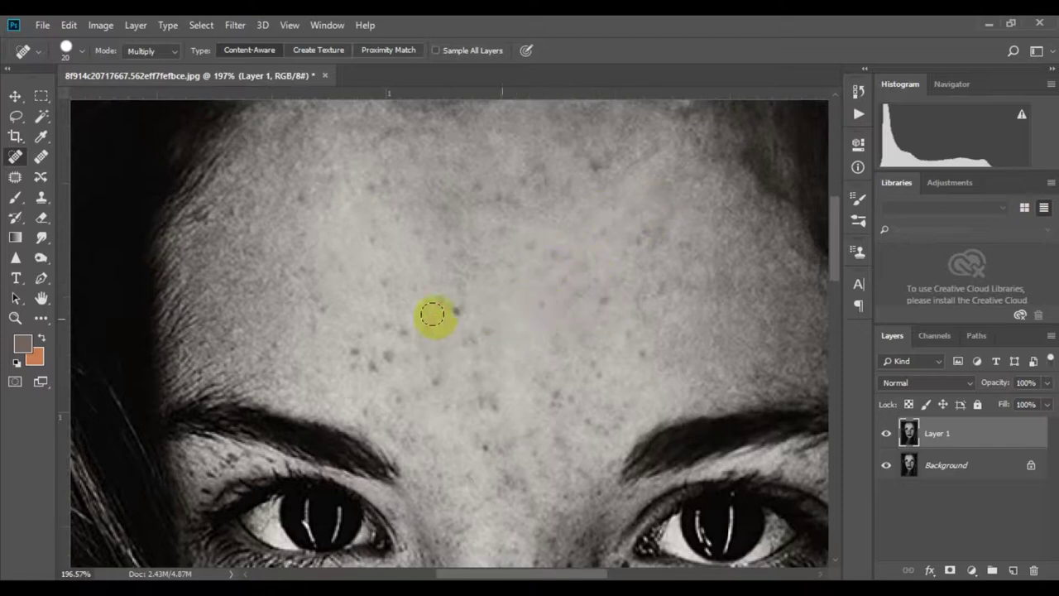
left_click(411, 336)
left_click(366, 361)
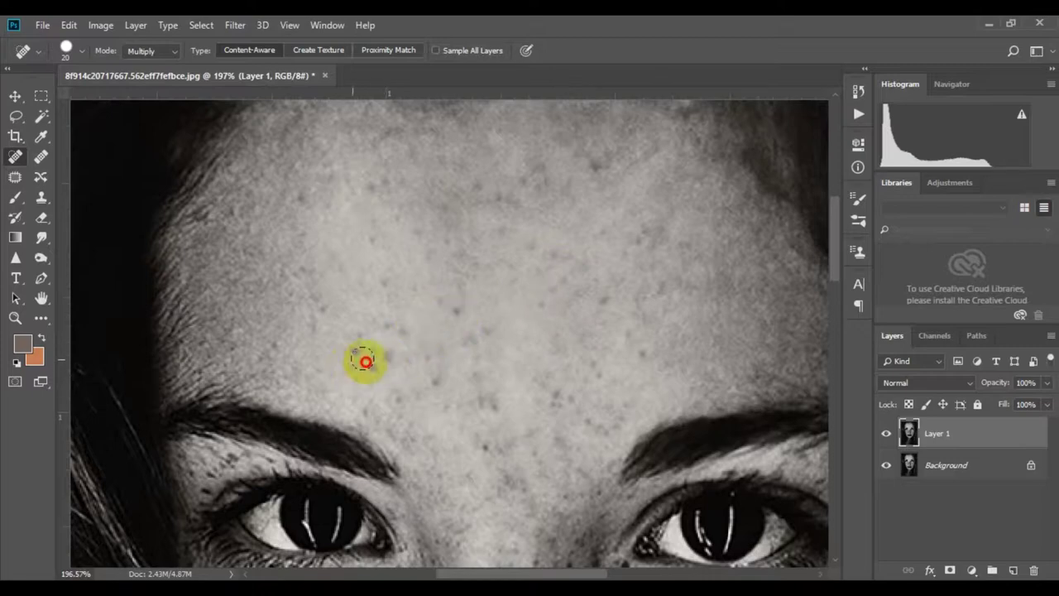
left_click(475, 395)
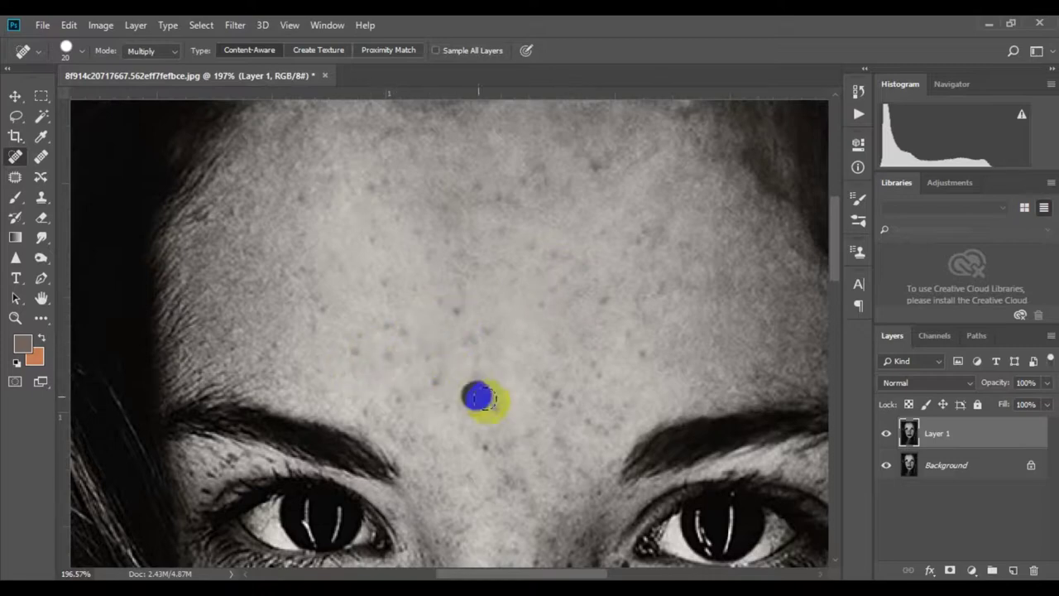
left_click(480, 330)
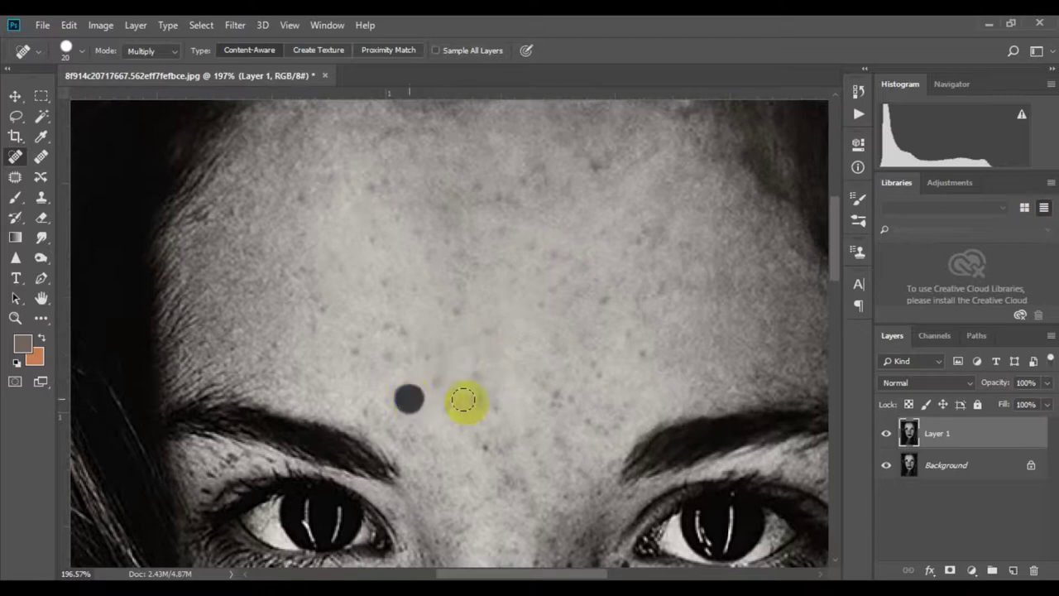
left_click(628, 362)
scroll(588, 310, "down", 8)
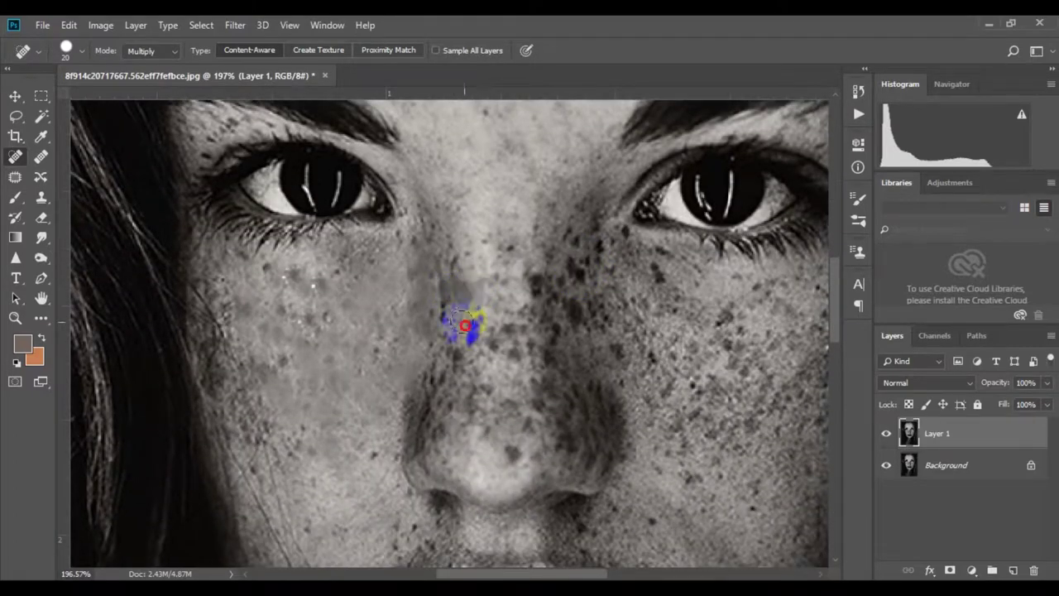
Heal the dark freckles across the nose bridge and down its left side.
left_click(465, 325)
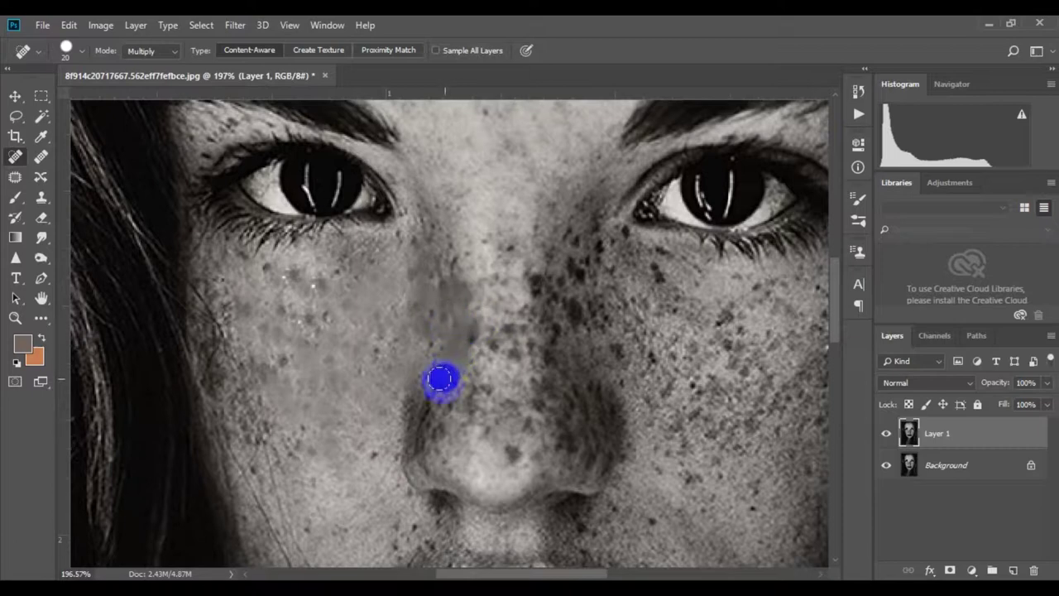
left_click_drag(440, 379, 423, 418)
scroll(488, 302, "down", 1)
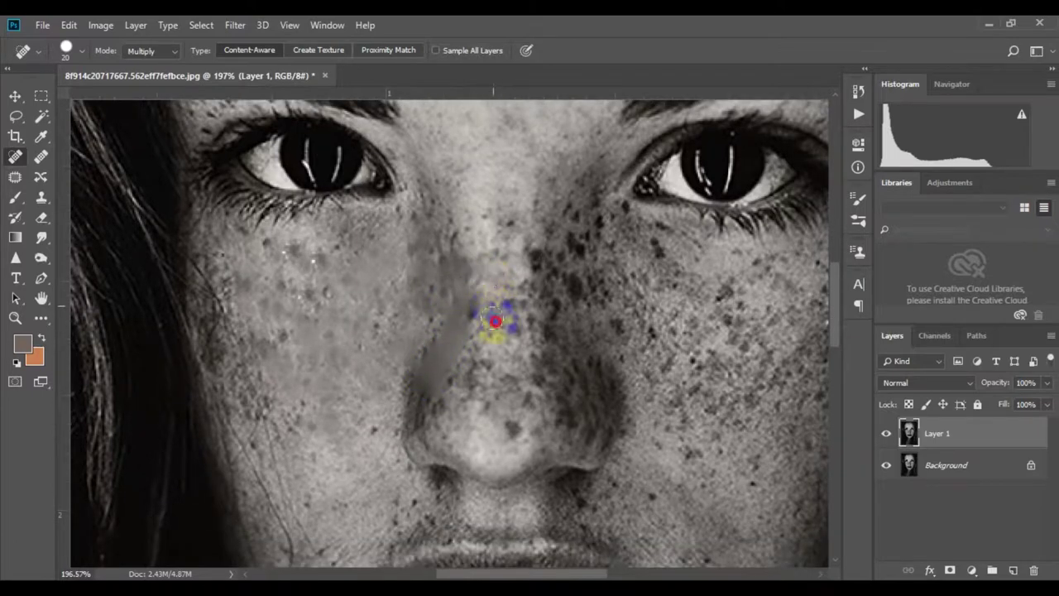
mouse_move(501, 260)
left_mouse_down()
mouse_move(538, 257)
mouse_move(567, 217)
mouse_move(610, 300)
left_mouse_up()
scroll(610, 300, "down", 3)
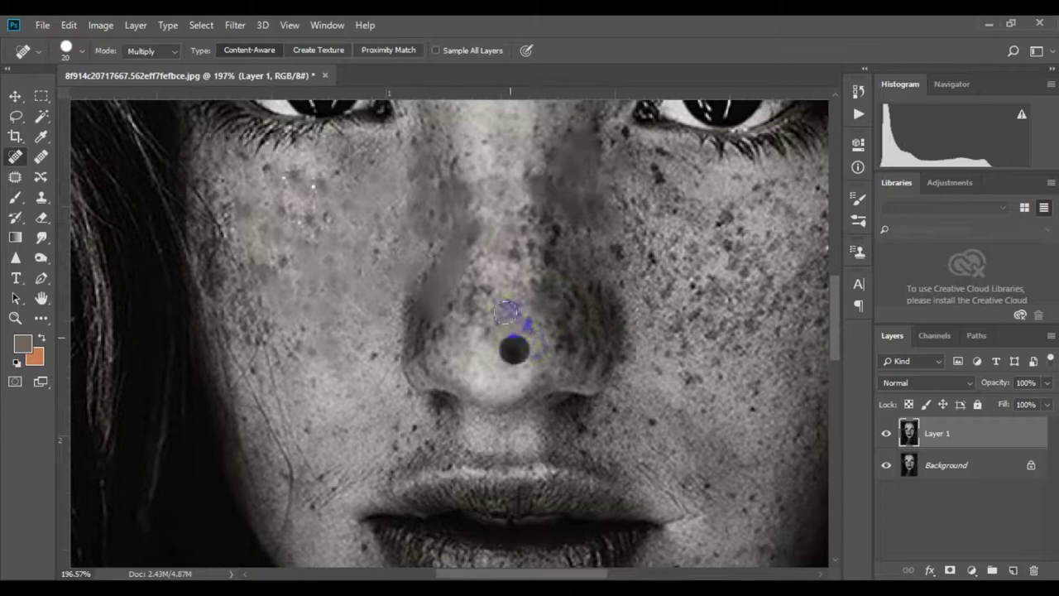
Heal the dark spot on the nose tip and spots along the left side of the nose.
left_click_drag(514, 349, 489, 282)
left_click(433, 315)
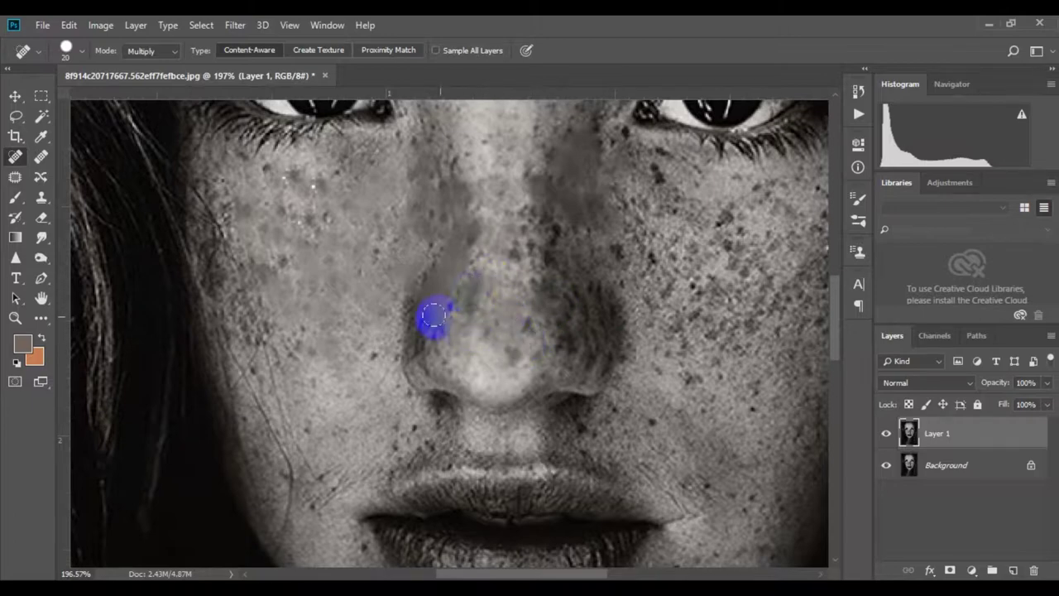
mouse_move(427, 335)
left_mouse_down()
mouse_move(416, 314)
mouse_move(420, 276)
mouse_move(442, 226)
left_mouse_up()
scroll(447, 276, "down", 2)
left_click(448, 275)
scroll(447, 263, "up", 3)
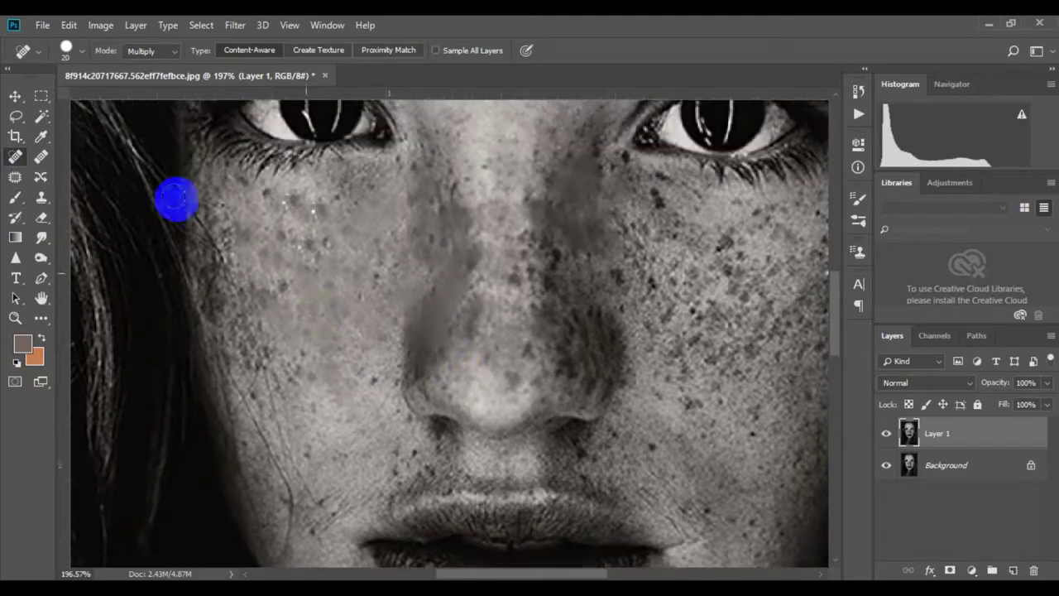
Patch the freckle clusters on the right cheek with the Patch tool.
left_click(17, 177)
scroll(499, 240, "down", 2)
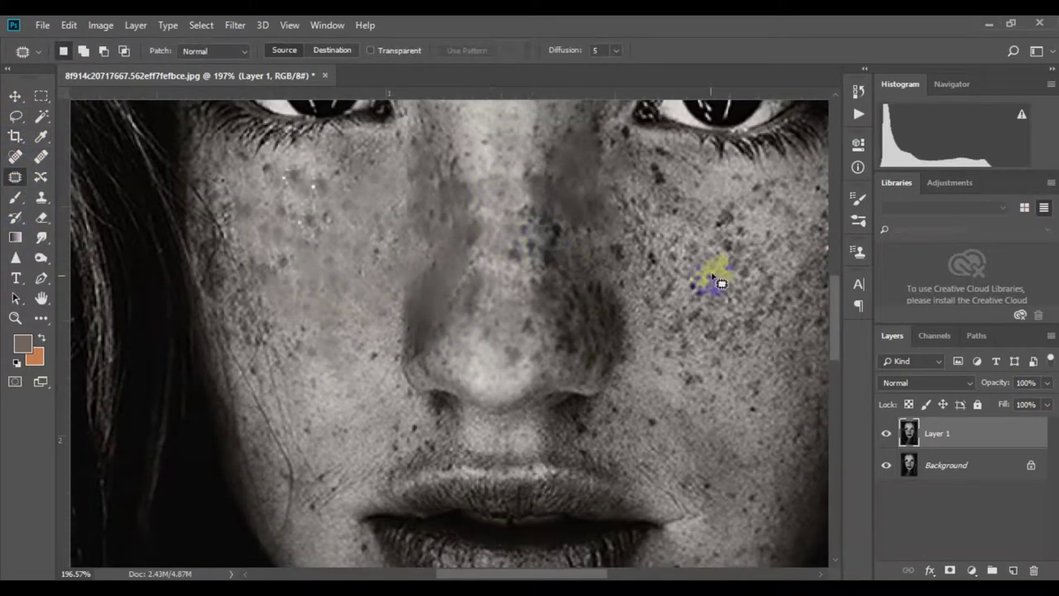
mouse_move(711, 263)
left_mouse_down()
mouse_move(538, 241)
mouse_move(586, 237)
mouse_move(571, 293)
left_mouse_up()
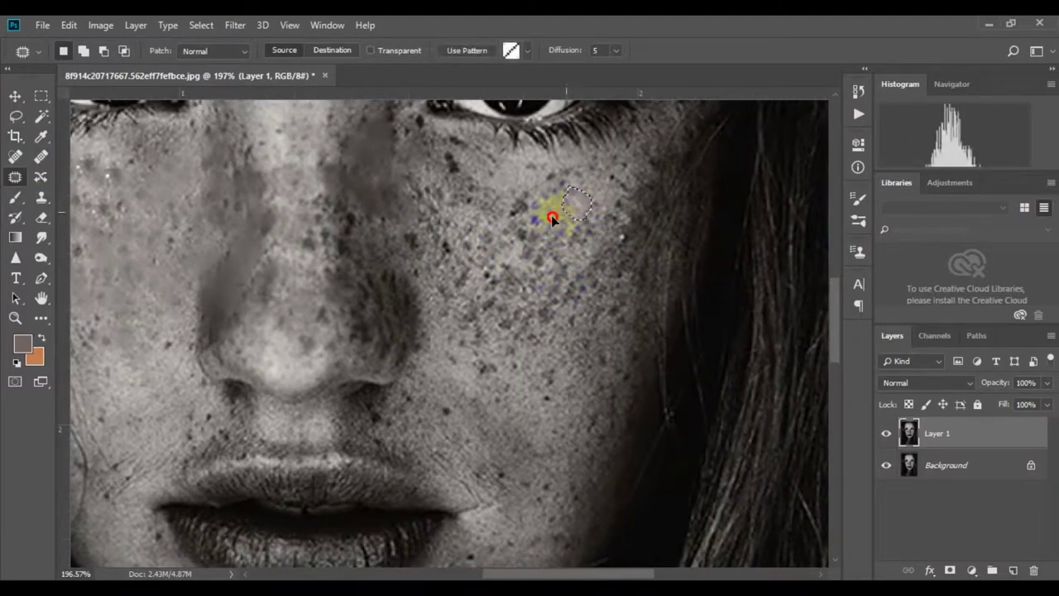
left_click_drag(579, 212, 585, 193)
mouse_move(530, 213)
left_mouse_down()
mouse_move(518, 275)
mouse_move(570, 240)
mouse_move(557, 218)
left_mouse_up()
scroll(546, 240, "down", 1)
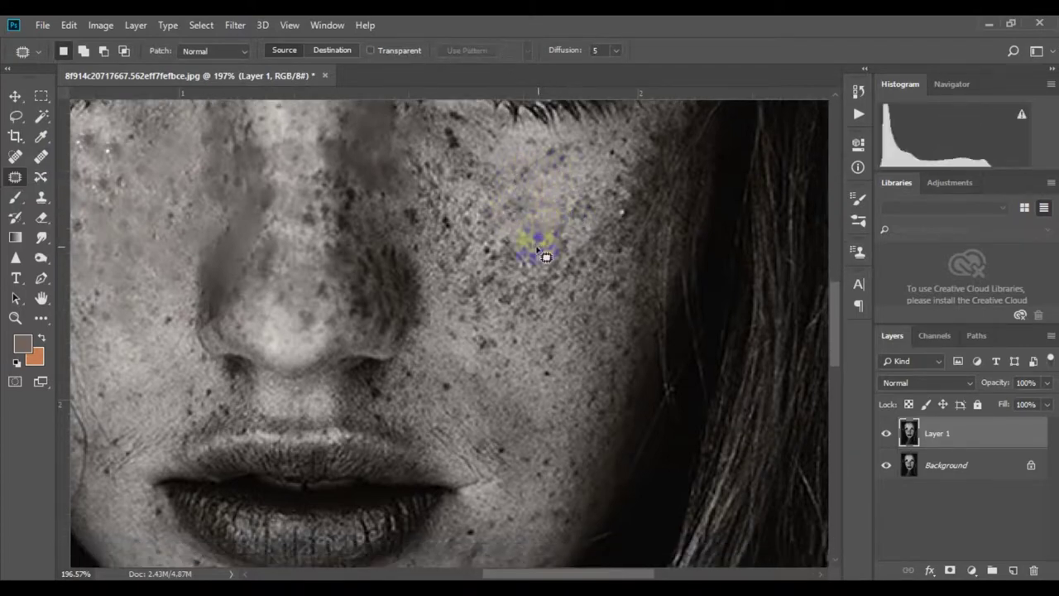
scroll(550, 234, "up", 3)
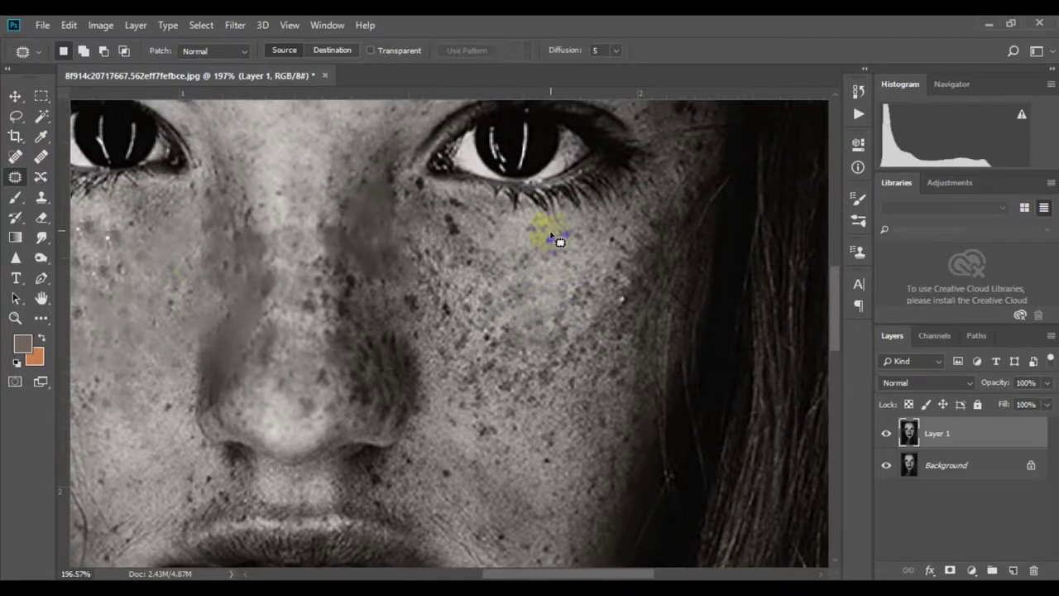
Spot-heal freckles below the right eye, lower on the cheek and beside the nose.
left_click(16, 159)
scroll(494, 285, "down", 2)
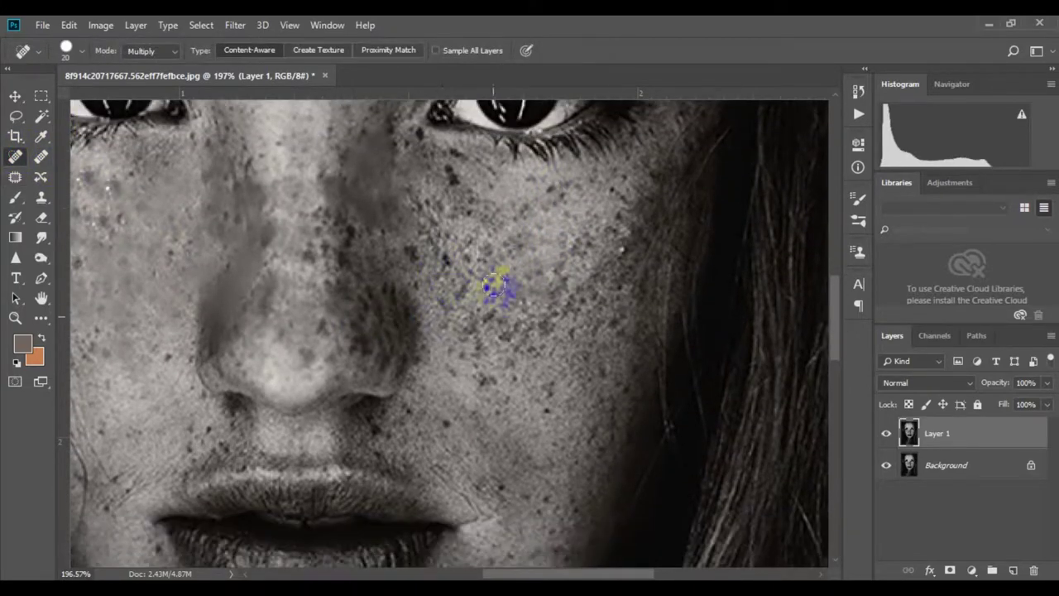
left_click(485, 208)
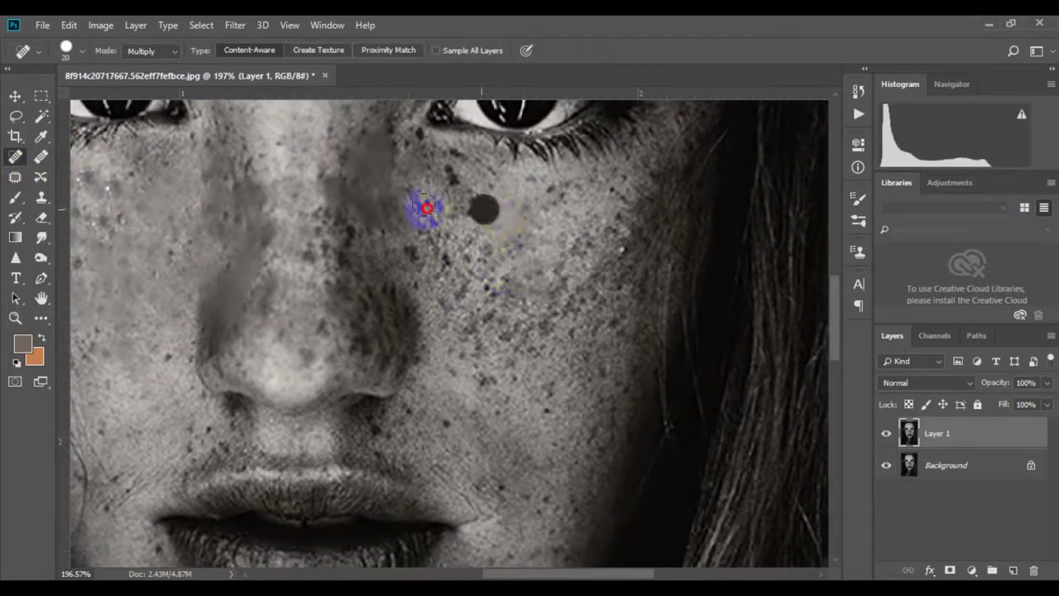
left_click(473, 237)
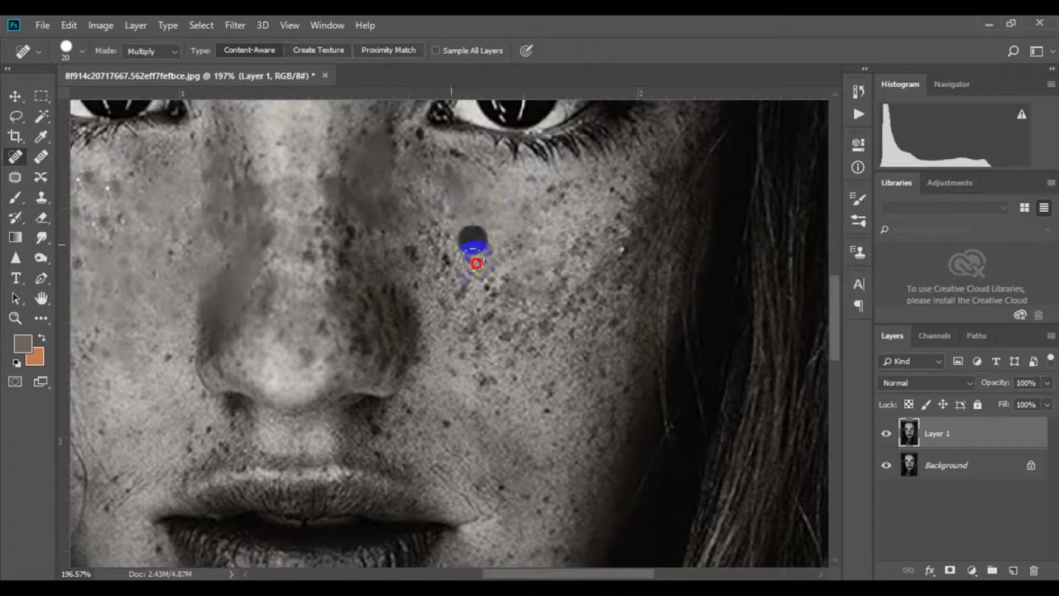
left_click(459, 273)
left_click(463, 306)
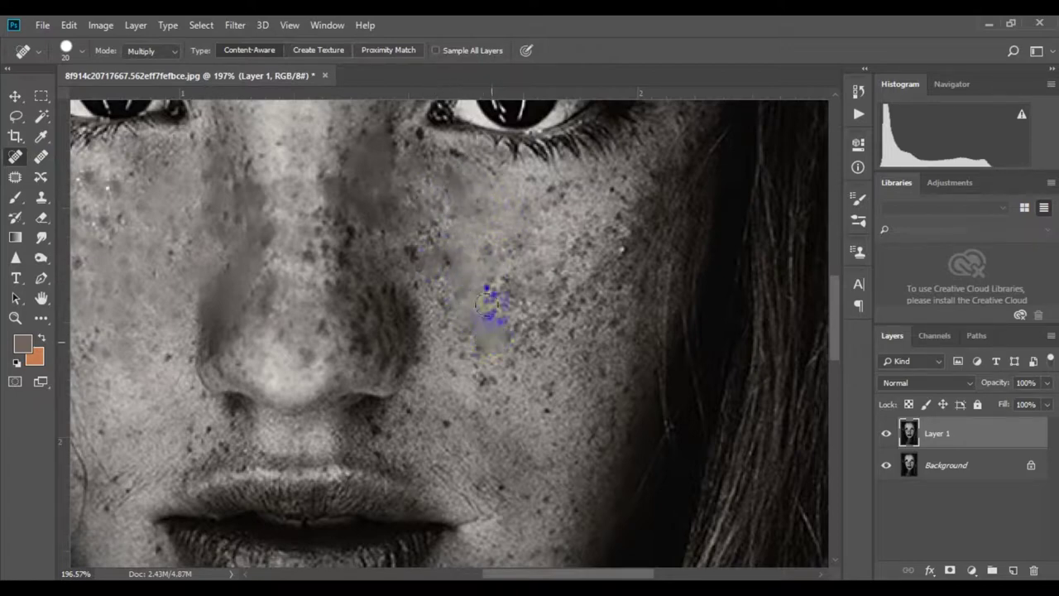
left_click(514, 308)
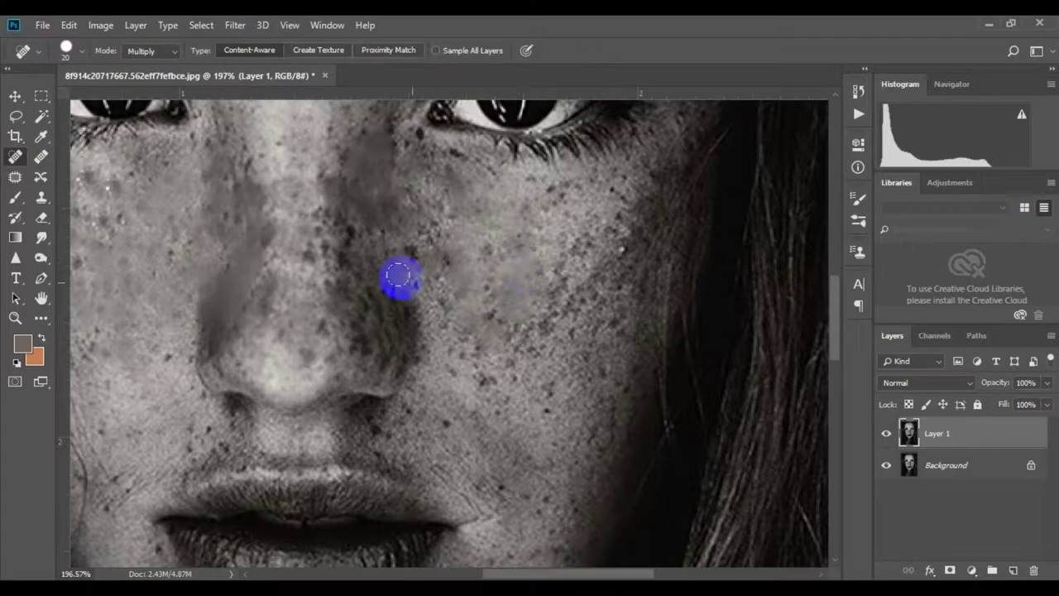
left_click(348, 233)
mouse_move(348, 234)
left_mouse_down()
mouse_move(372, 262)
mouse_move(354, 333)
mouse_move(404, 355)
left_mouse_up()
Heal dark spots on the chin, near the lower lip corner and toward the cheek.
scroll(485, 296, "down", 3)
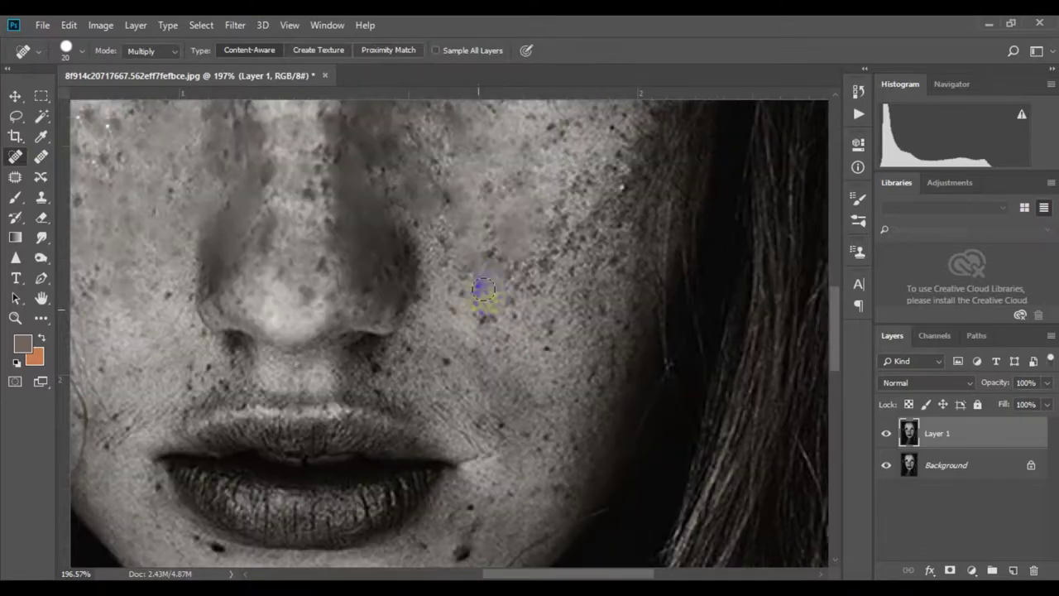
mouse_move(508, 277)
left_mouse_down()
mouse_move(564, 192)
mouse_move(515, 303)
left_mouse_up()
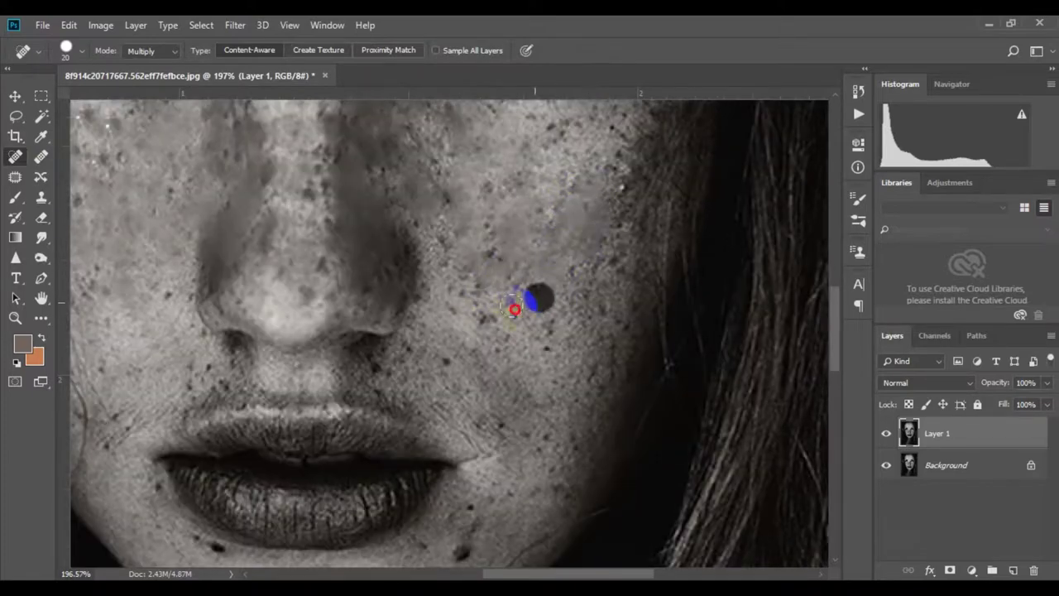
scroll(515, 303, "down", 5)
left_click(460, 386)
left_click_drag(460, 386, 466, 380)
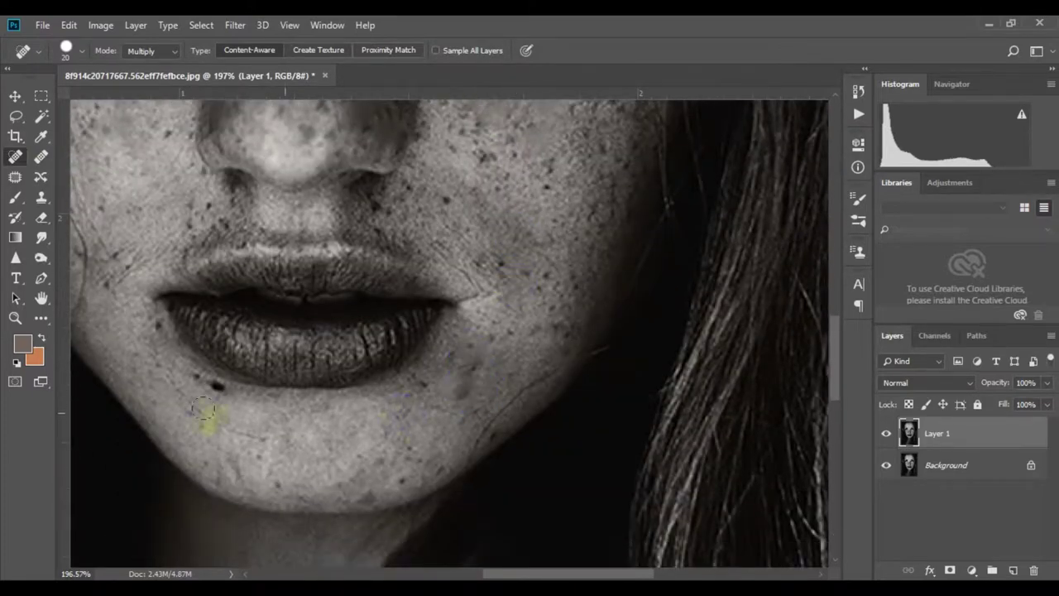
left_click_drag(220, 386, 196, 371)
mouse_move(420, 400)
left_mouse_down()
mouse_move(473, 373)
mouse_move(540, 313)
mouse_move(552, 284)
left_mouse_up()
Heal remaining spots on the right cheek, near the nose and beside the upper lip.
scroll(539, 312, "up", 3)
mouse_move(547, 236)
left_mouse_down()
mouse_move(587, 253)
mouse_move(580, 245)
left_mouse_up()
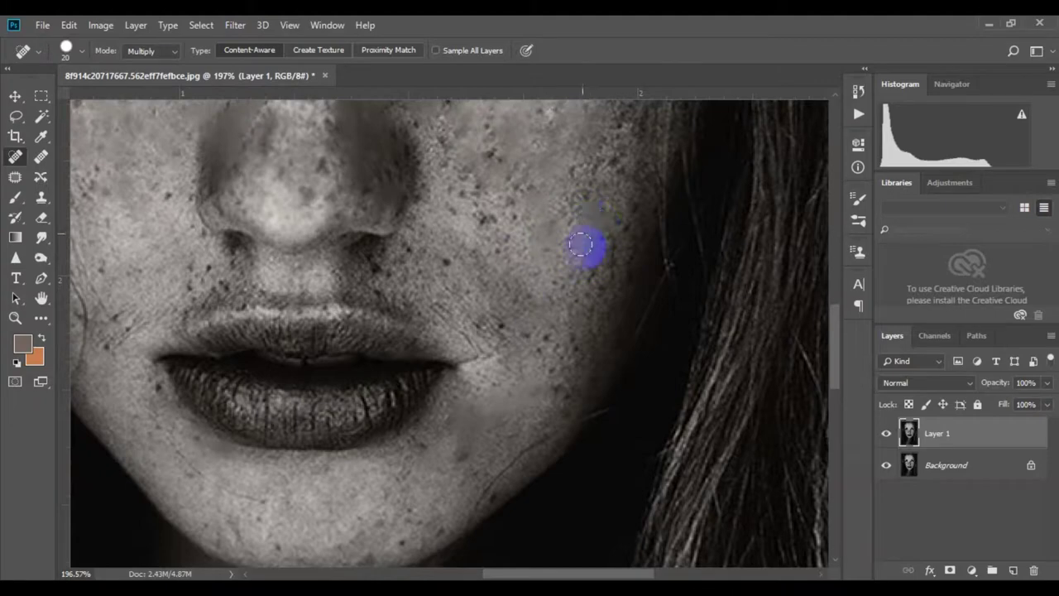
left_click(425, 282)
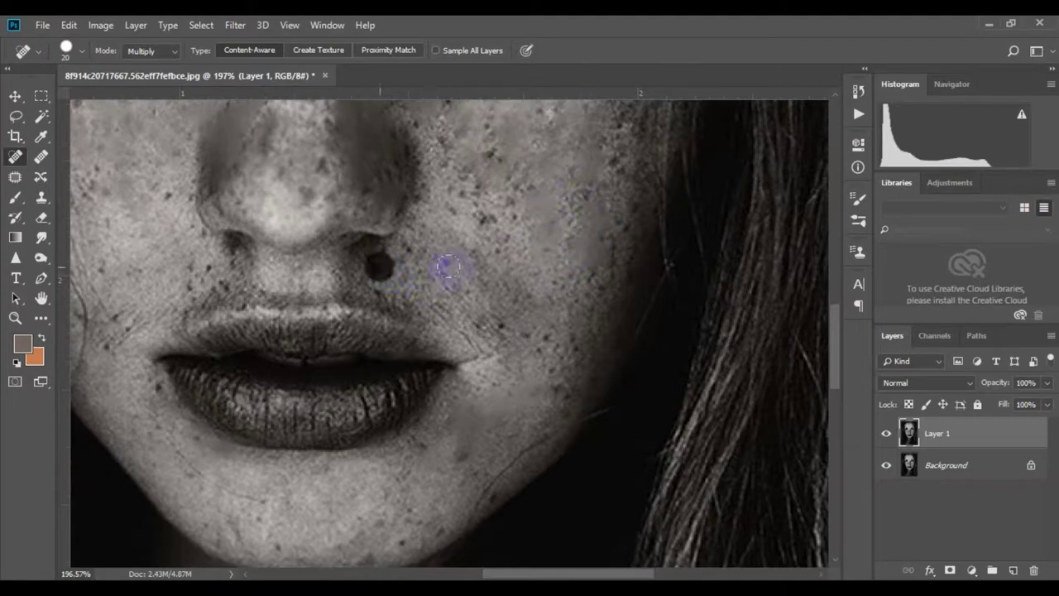
scroll(451, 257, "up", 5)
left_click(437, 234)
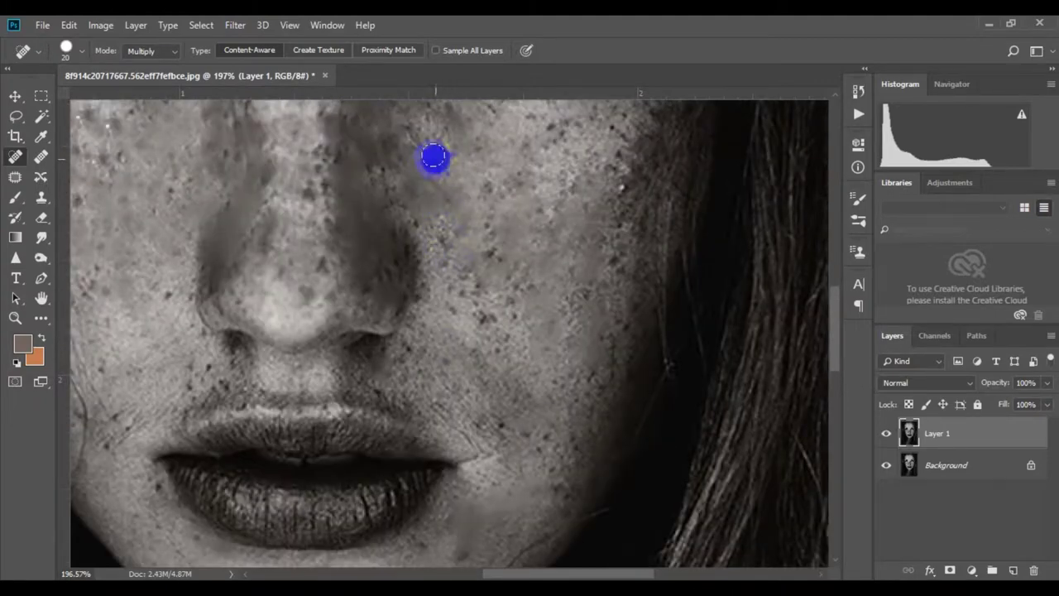
scroll(434, 158, "down", 2)
scroll(472, 237, "down", 1)
scroll(472, 348, "down", 2)
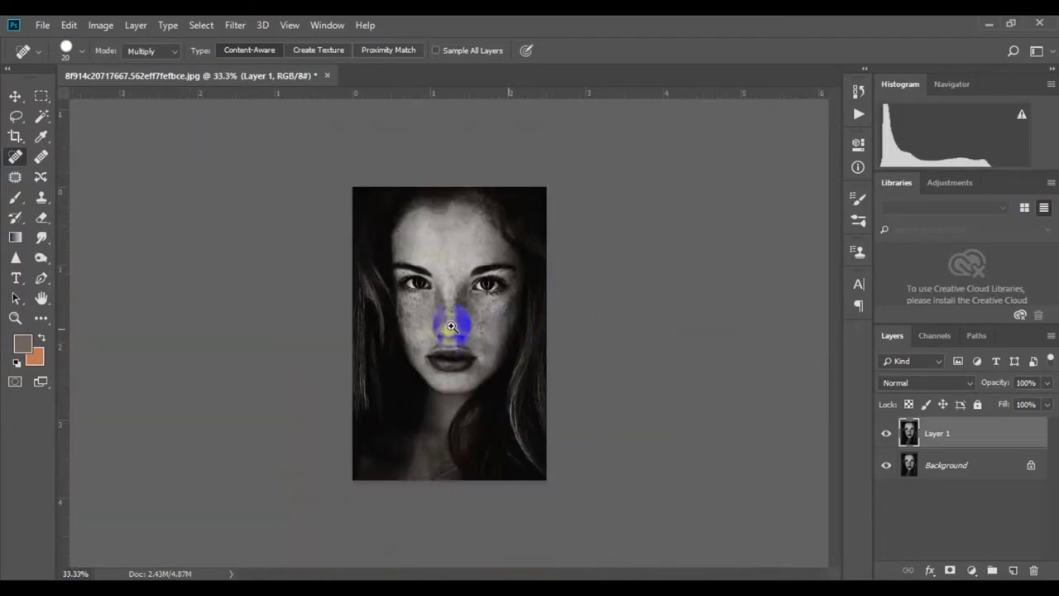
scroll(450, 327, "up", 2)
scroll(508, 383, "up", 3)
scroll(514, 321, "up", 2)
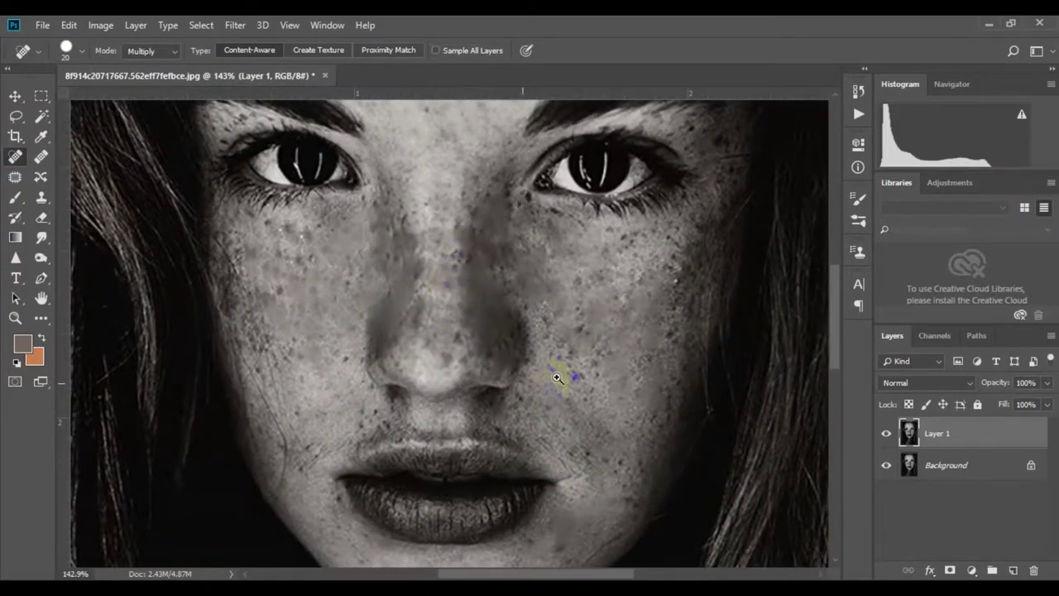
scroll(510, 284, "down", 10)
scroll(510, 283, "down", 2)
scroll(485, 350, "up", 2)
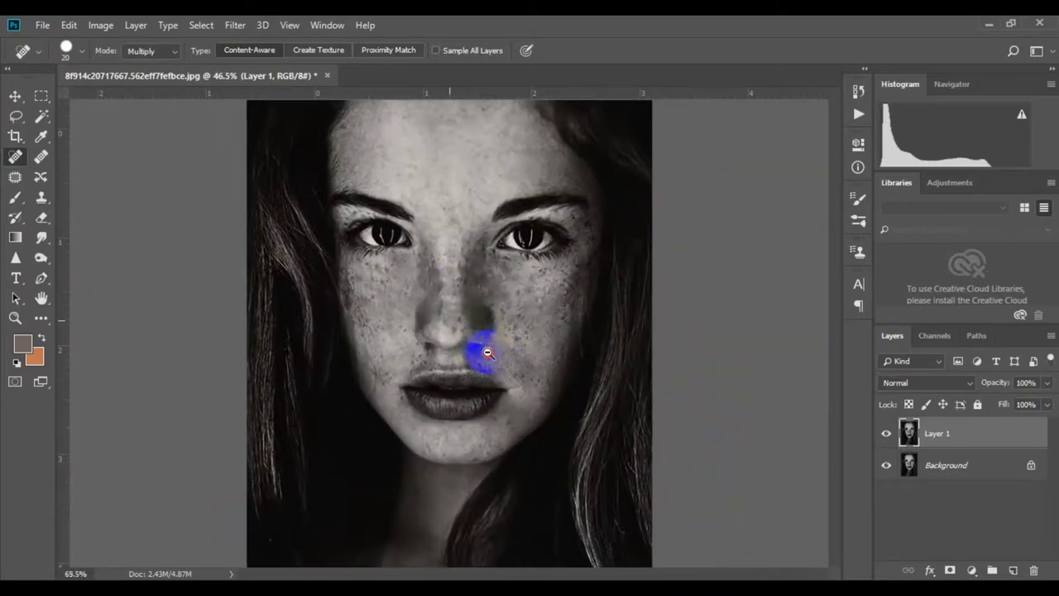
scroll(506, 406, "up", 2)
scroll(506, 405, "up", 3)
scroll(532, 436, "up", 2)
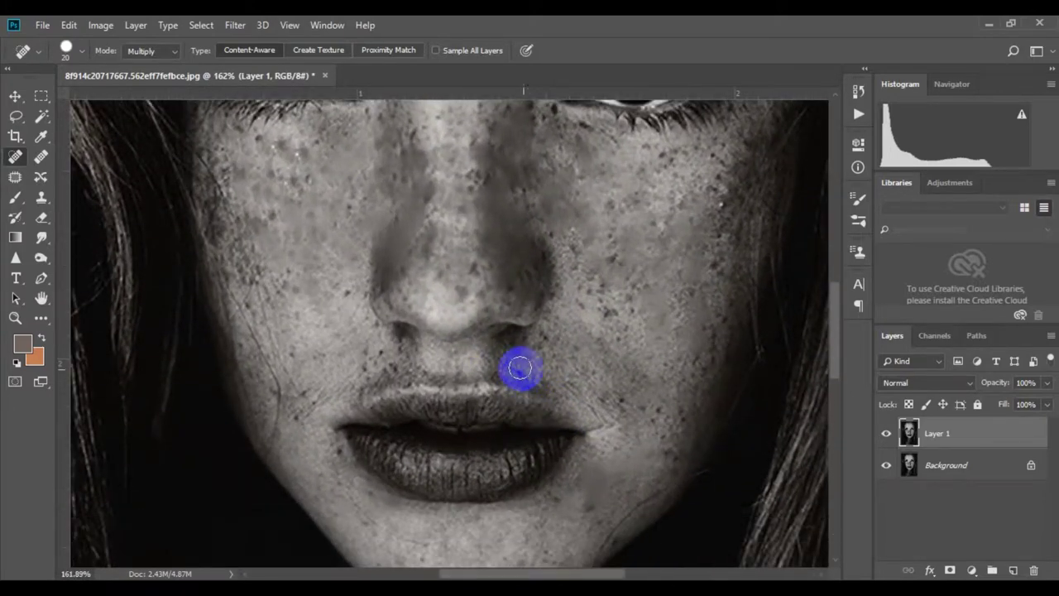
left_click(371, 360)
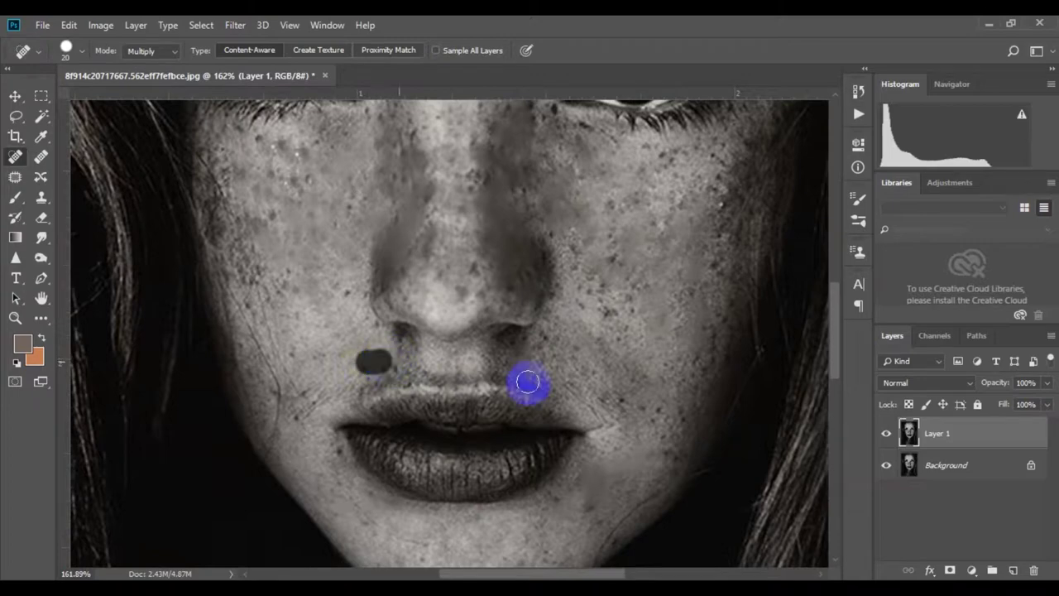
Flatten the image, duplicate it as a smart-object Layer 1, and copy that layer.
right_click(936, 436)
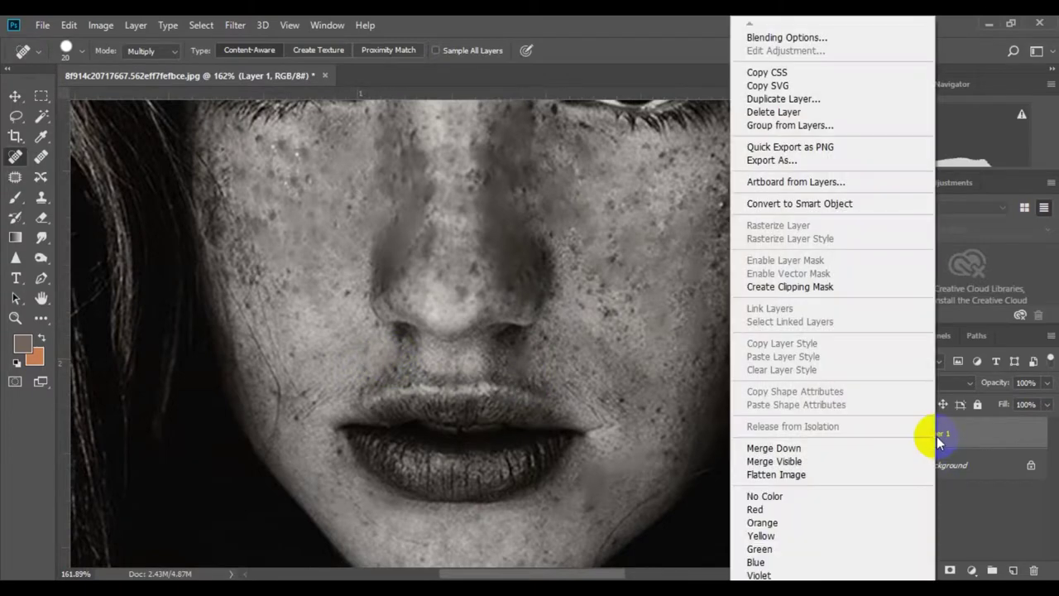
left_click(818, 478)
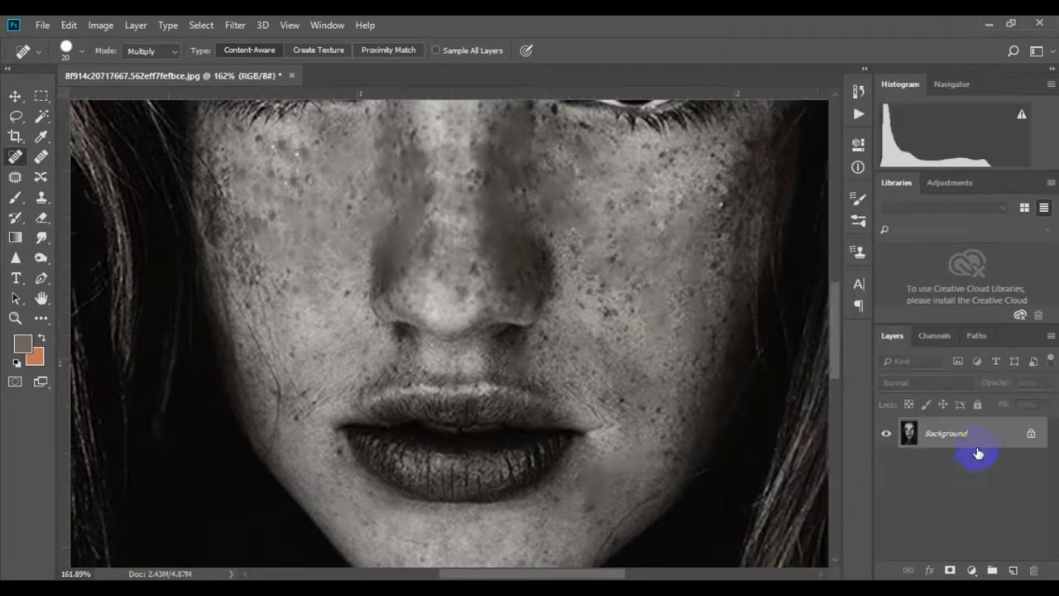
key("ctrl+j")
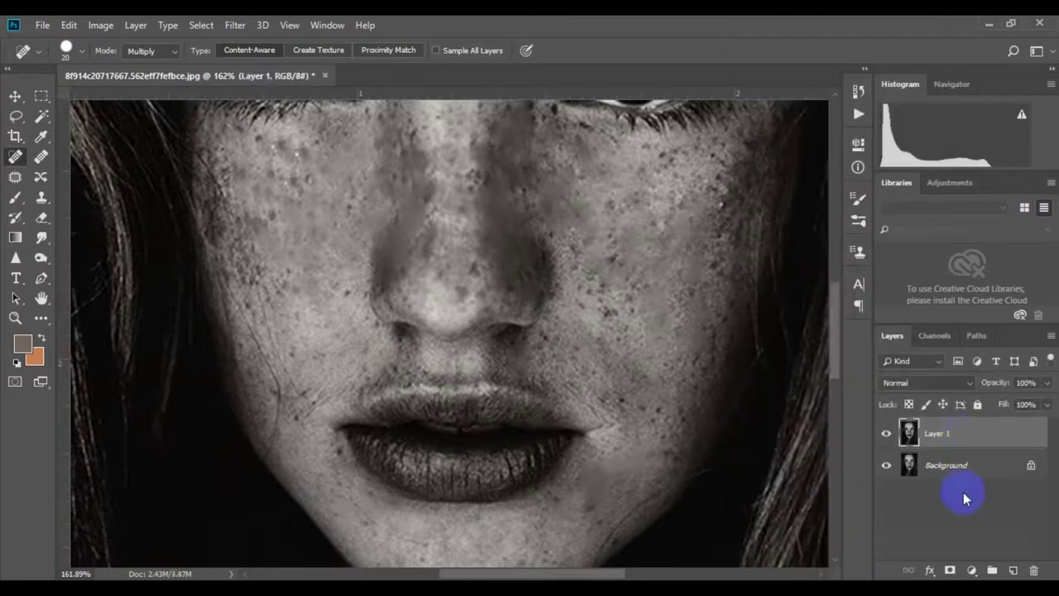
right_click(958, 439)
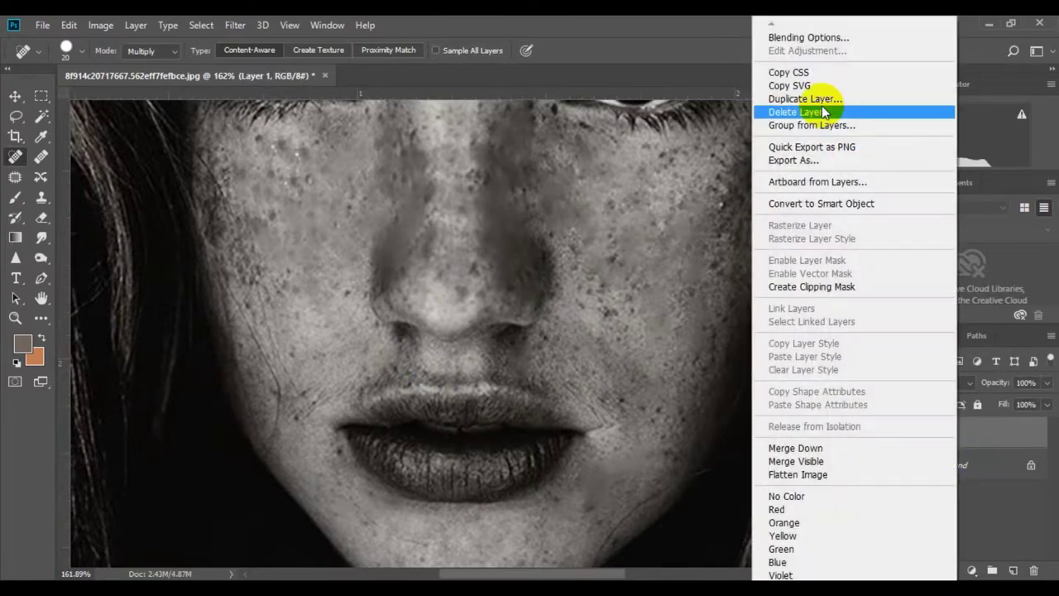
left_click(824, 206)
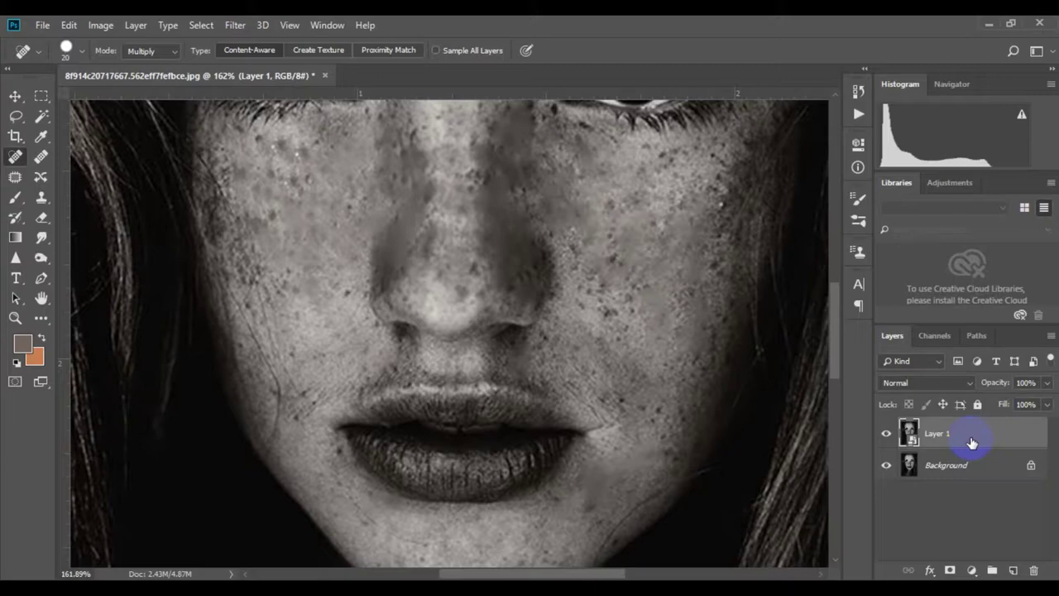
key("ctrl+j")
Hide Layer 1 copy and apply a 16.6-pixel Gaussian Blur to Layer 1.
left_click(886, 435)
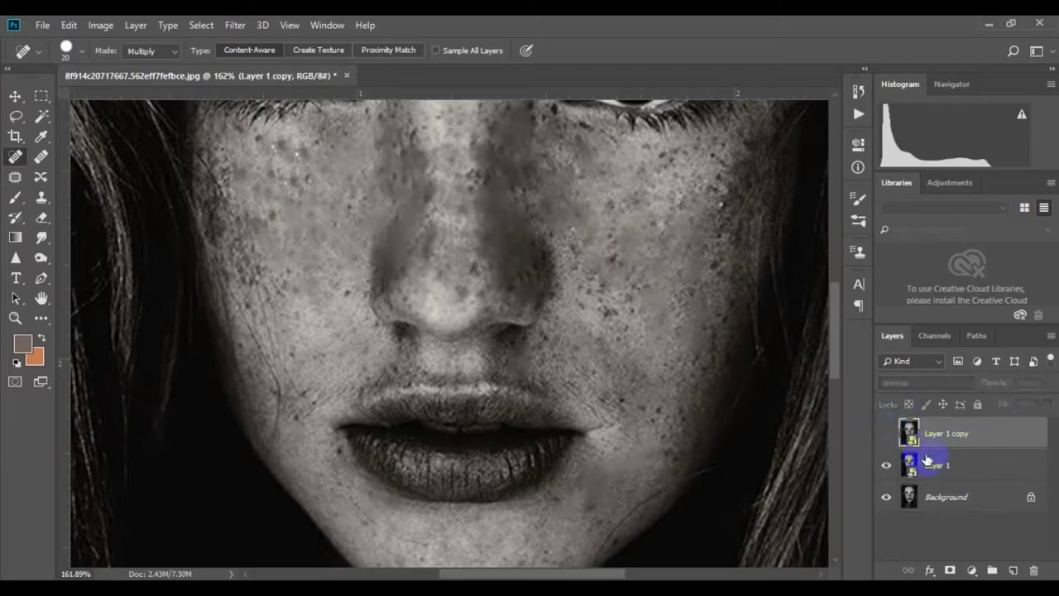
left_click(947, 467)
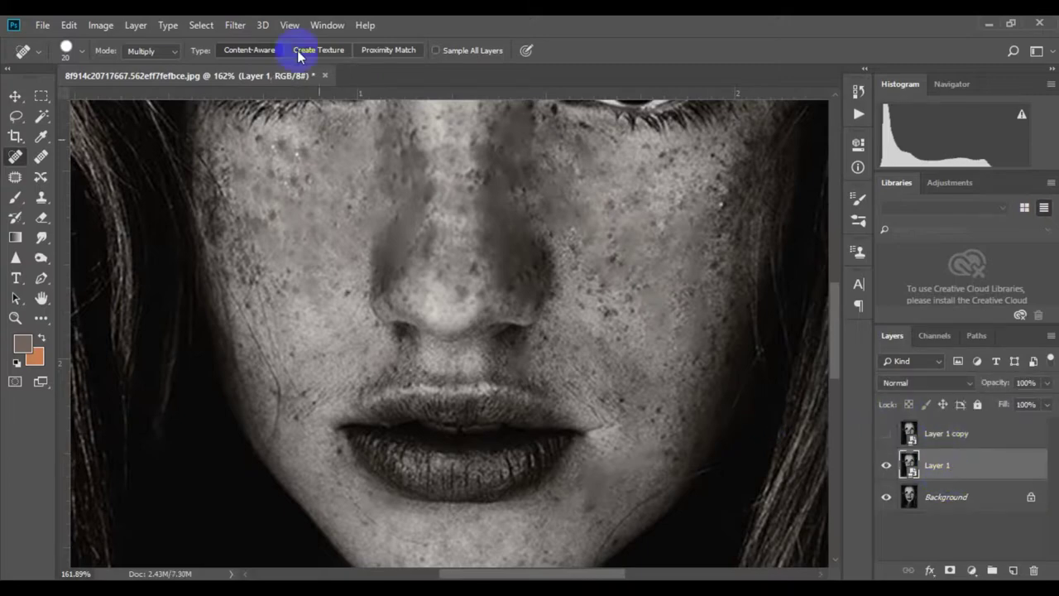
left_click(235, 25)
mouse_move(243, 201)
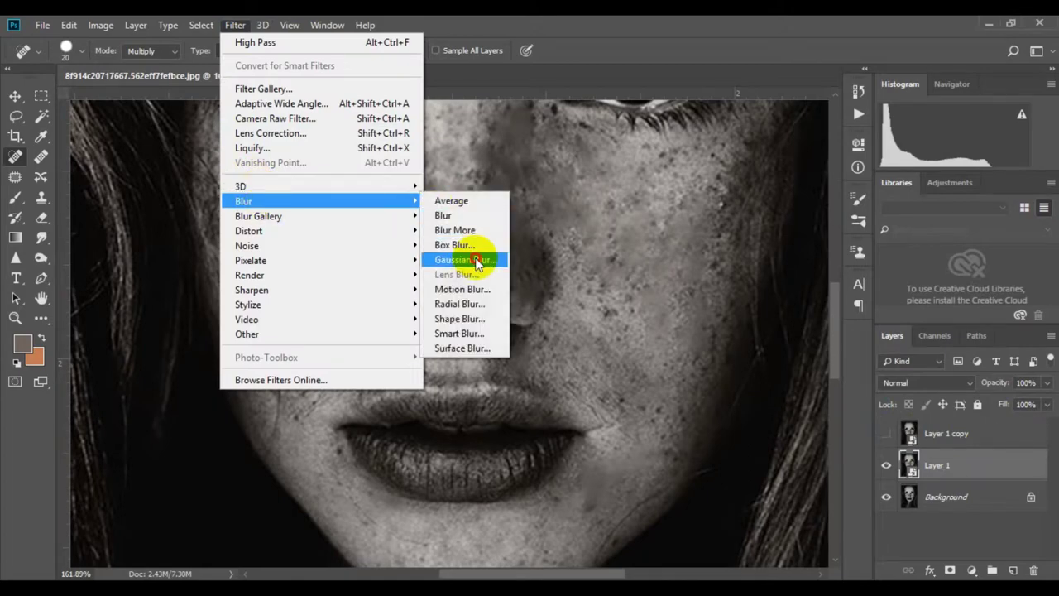
left_click(467, 260)
scroll(543, 346, "down", 5)
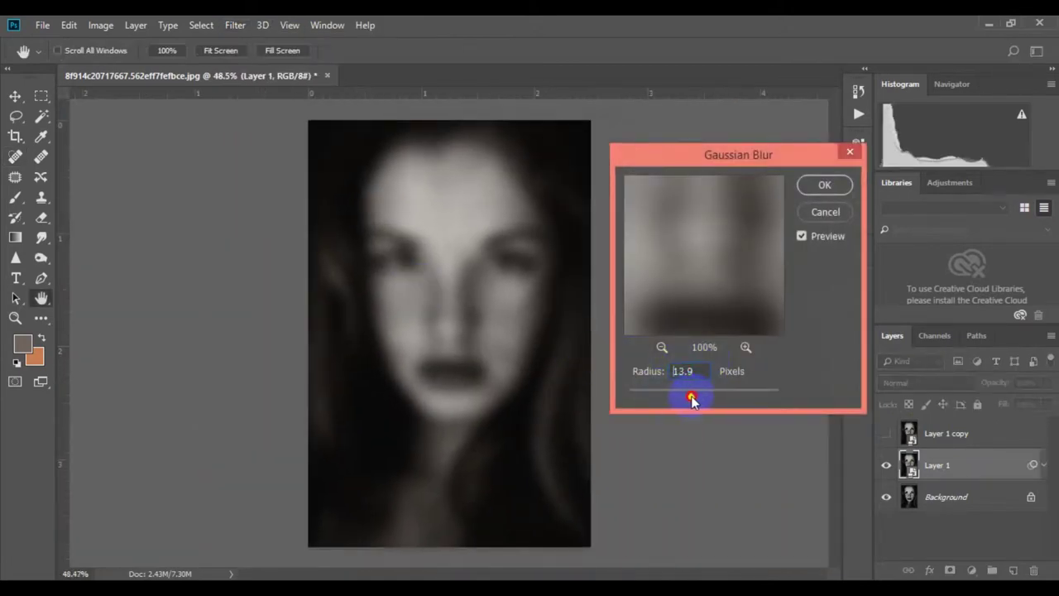
left_click_drag(691, 401, 688, 400)
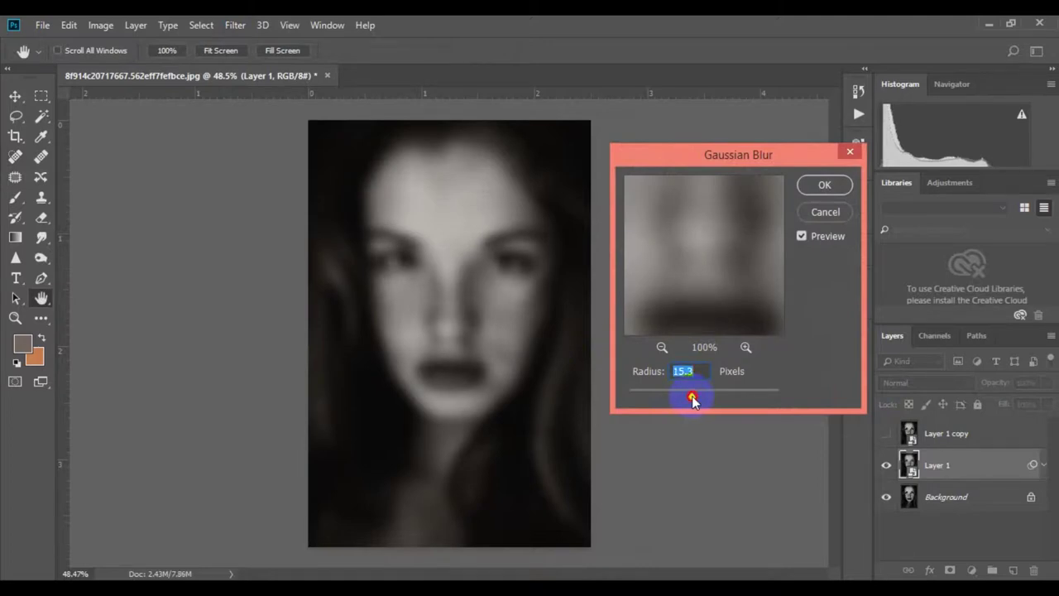
left_click_drag(693, 400, 693, 388)
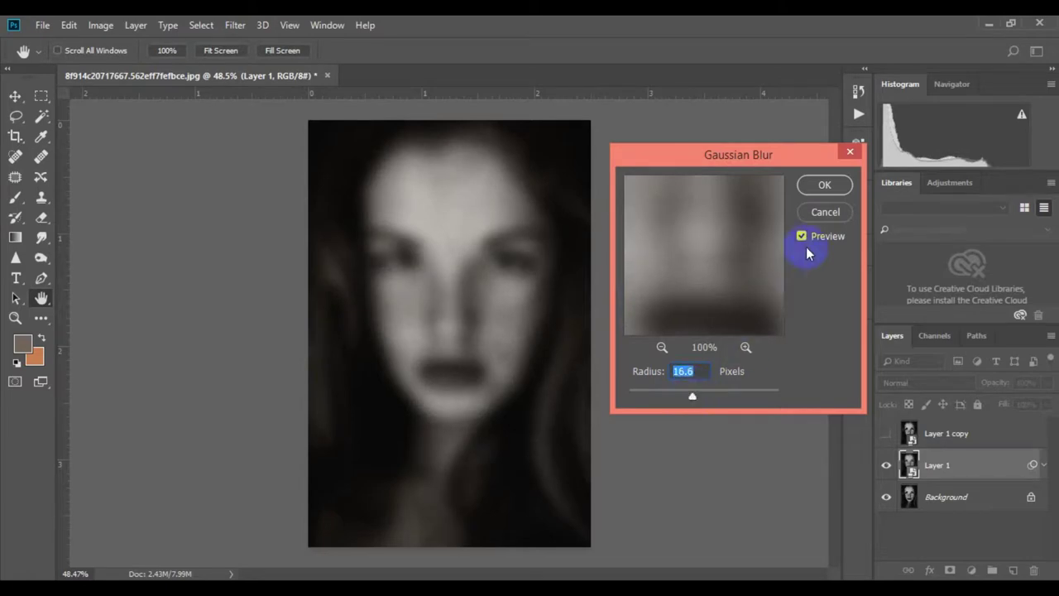
left_click(823, 185)
Show Layer 1 copy and apply a 3-pixel High Pass filter to it.
key("j")
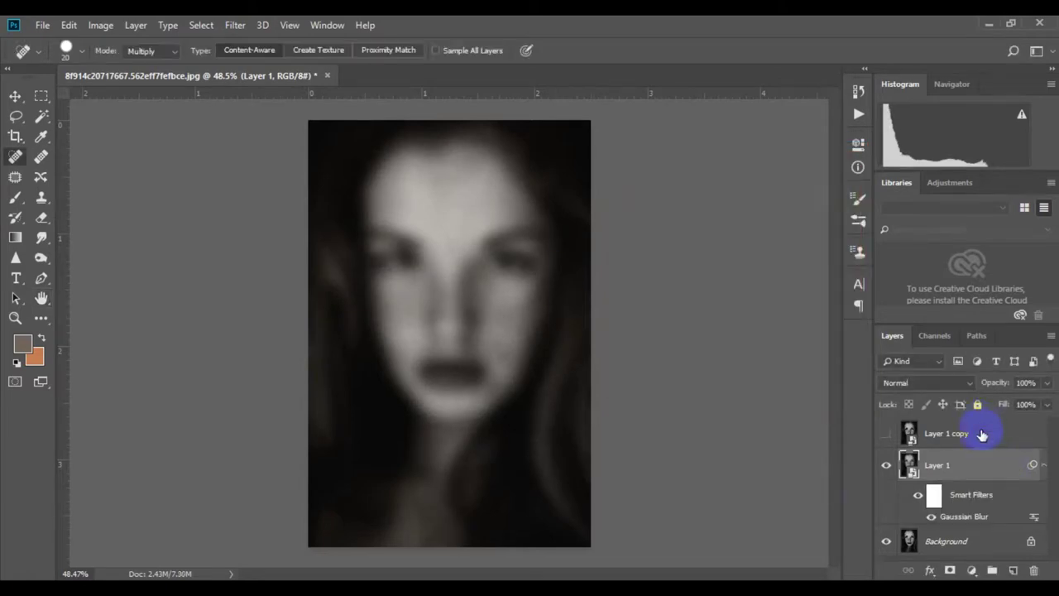
left_click(981, 435)
left_click(886, 434)
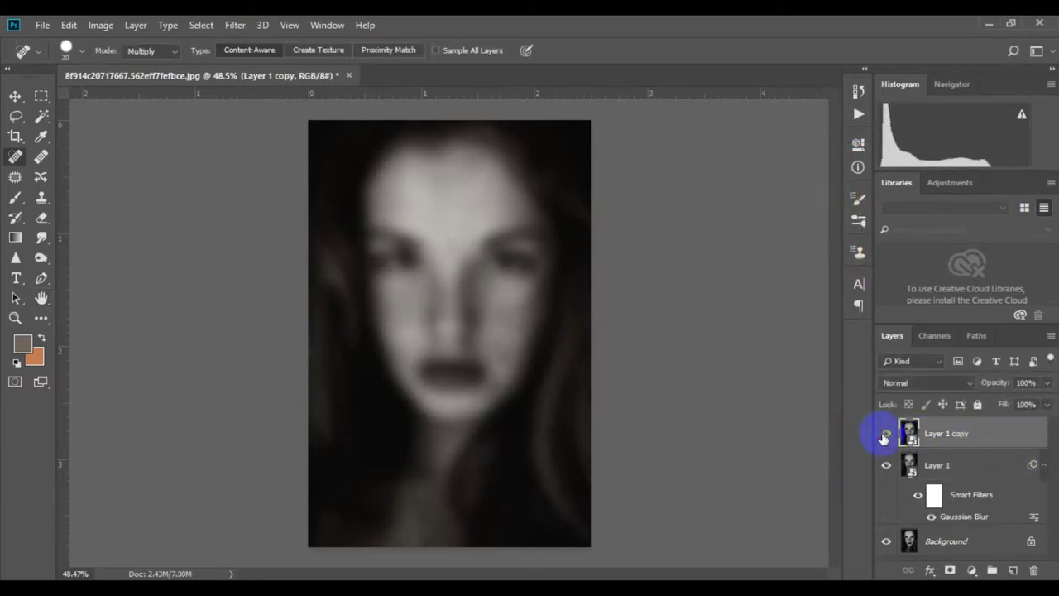
left_click(235, 24)
mouse_move(246, 334)
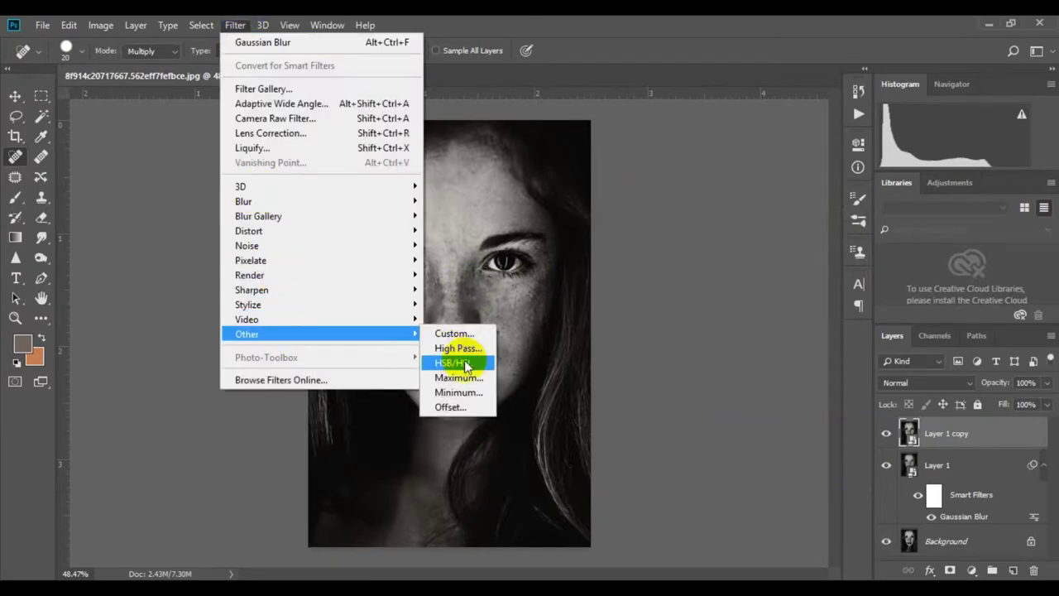
left_click(457, 347)
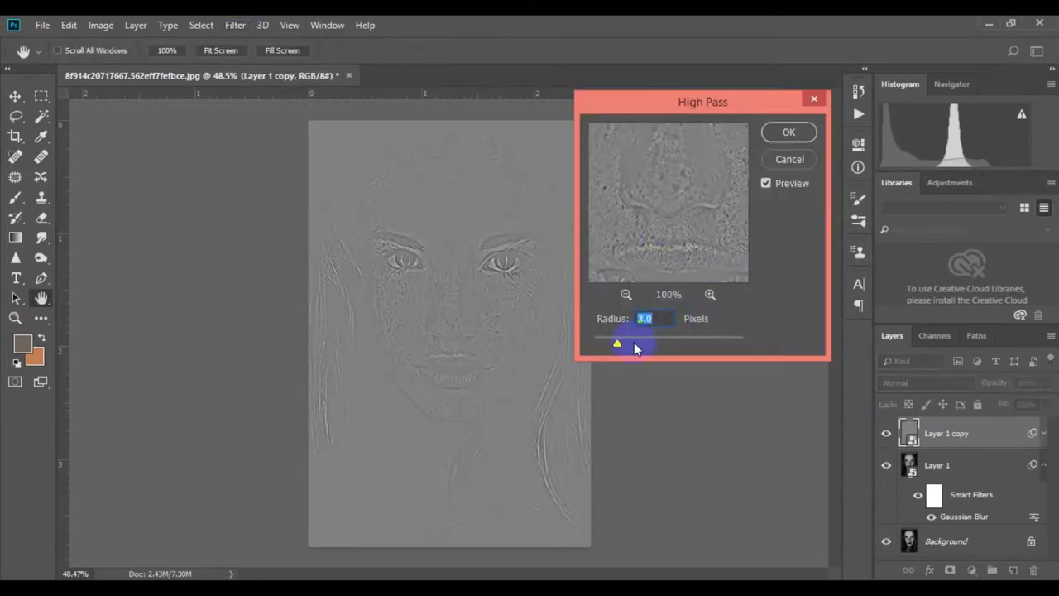
left_click(784, 134)
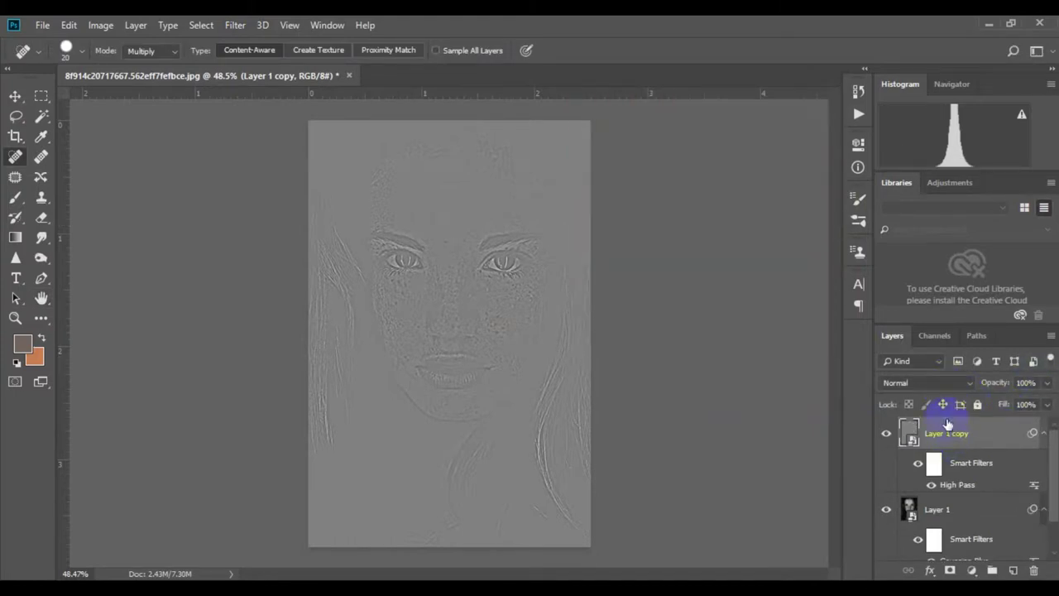
Set Layer 1 copy to Vivid Light blending at 41% opacity.
left_click(944, 382)
left_click(924, 237)
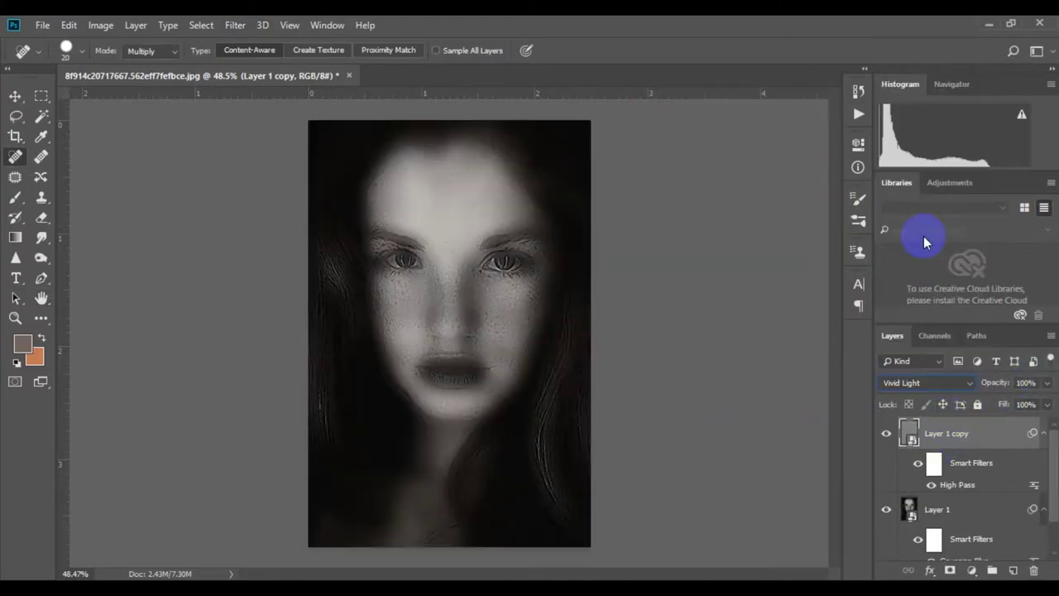
mouse_move(461, 307)
left_mouse_down()
mouse_move(538, 350)
mouse_move(504, 286)
mouse_move(472, 326)
mouse_move(496, 327)
left_mouse_up()
left_click_drag(1046, 390, 1045, 403)
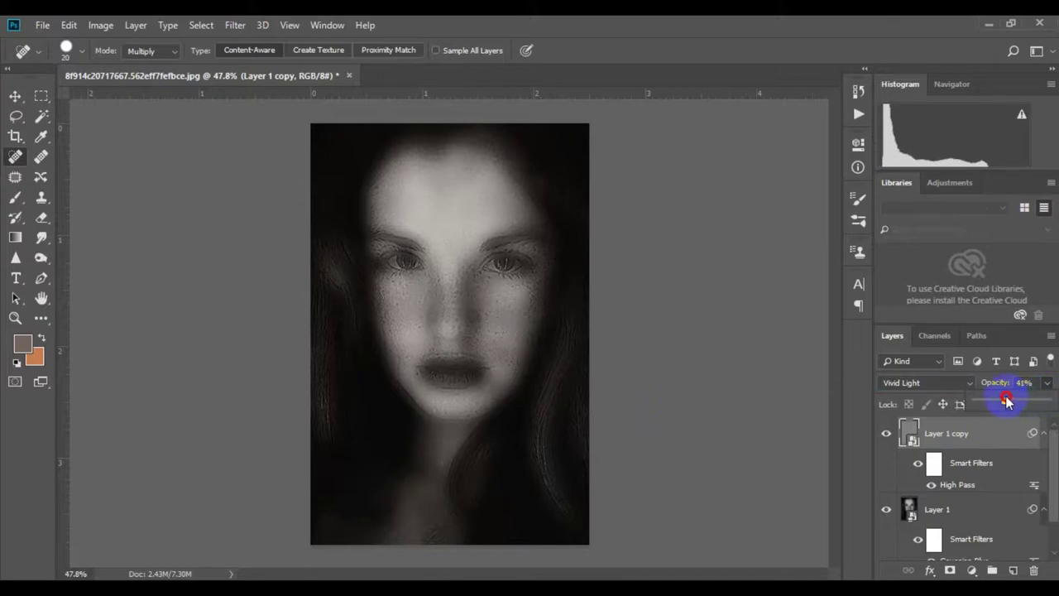
left_click_drag(459, 357, 464, 357)
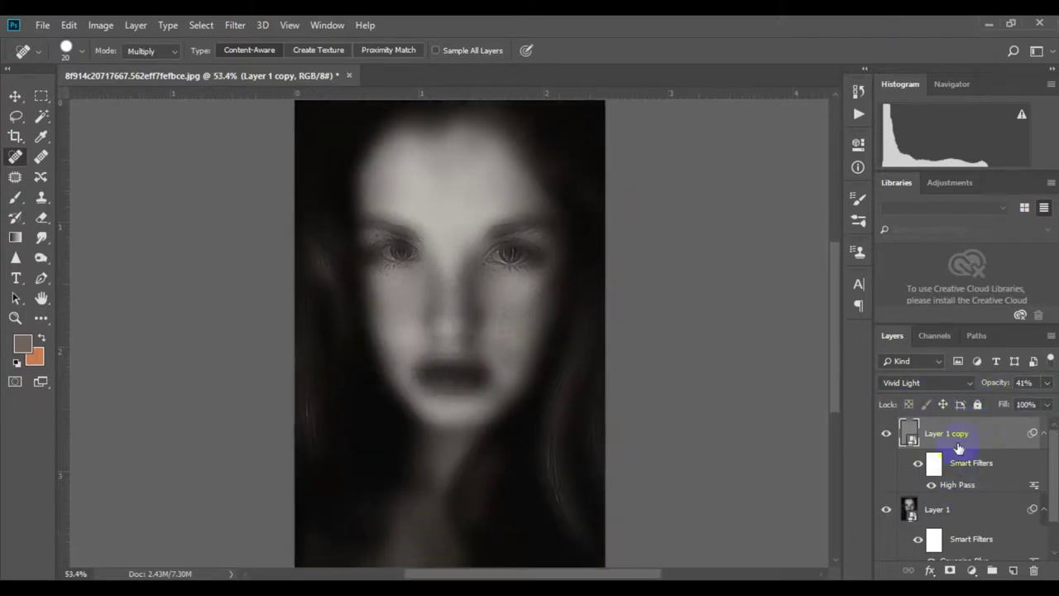
Group Layer 1 and Layer 1 copy into Group 1 and give it an inverted black mask.
left_click(952, 516)
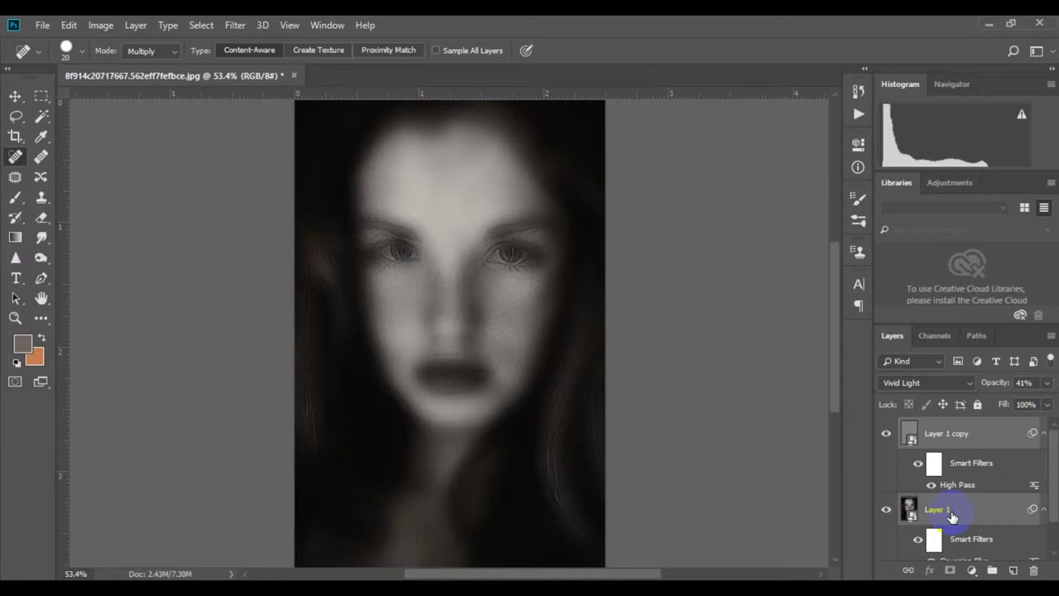
key("ctrl+g")
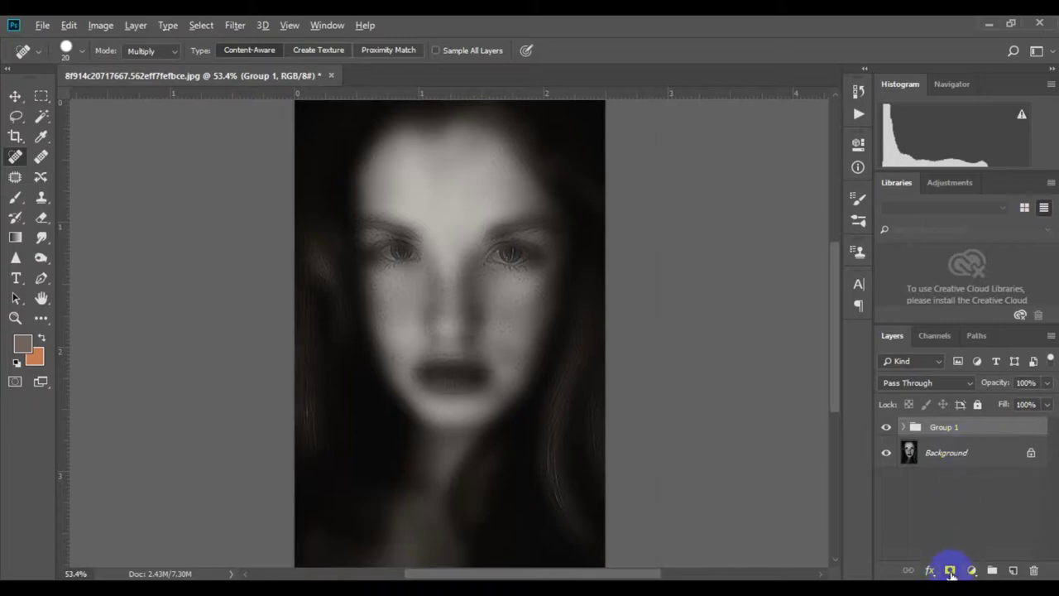
left_click(950, 571)
key("ctrl+i")
left_click(525, 340, "ctrl")
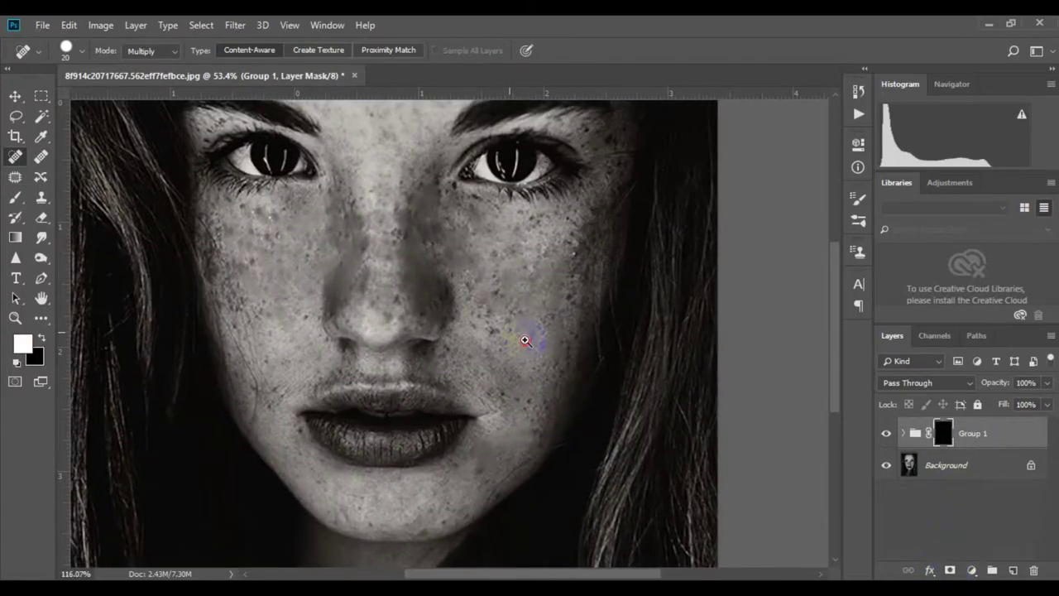
scroll(524, 340, "down", 3)
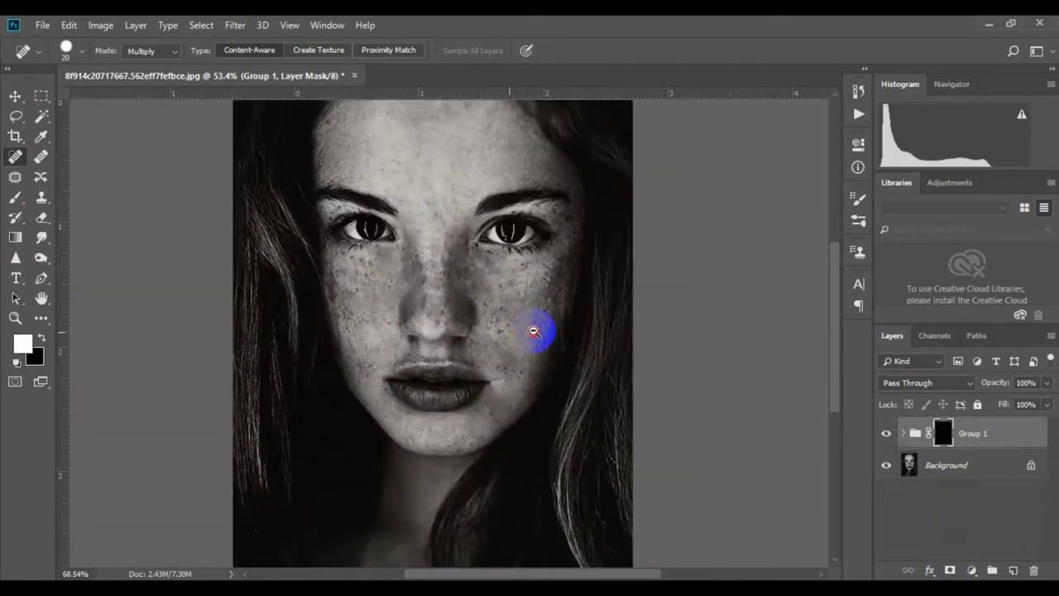
Paint Group 1's mask white with a soft brush over the nose and forehead.
left_click(14, 201)
mouse_move(438, 239)
left_mouse_down()
mouse_move(452, 319)
mouse_move(524, 406)
left_mouse_up()
scroll(502, 385, "up", 2)
scroll(463, 348, "up", 2)
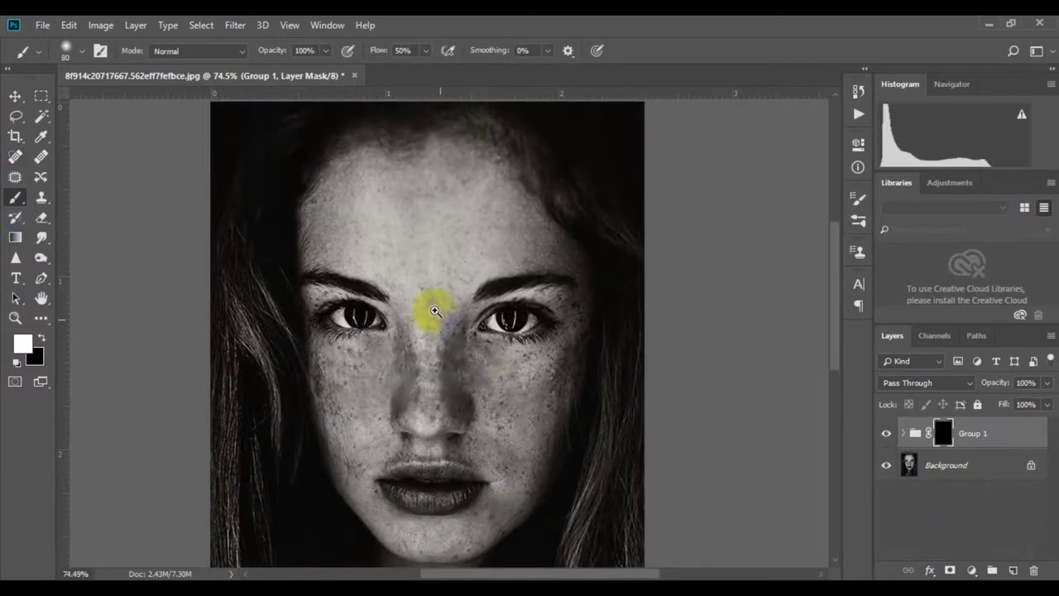
scroll(432, 229, "up", 2)
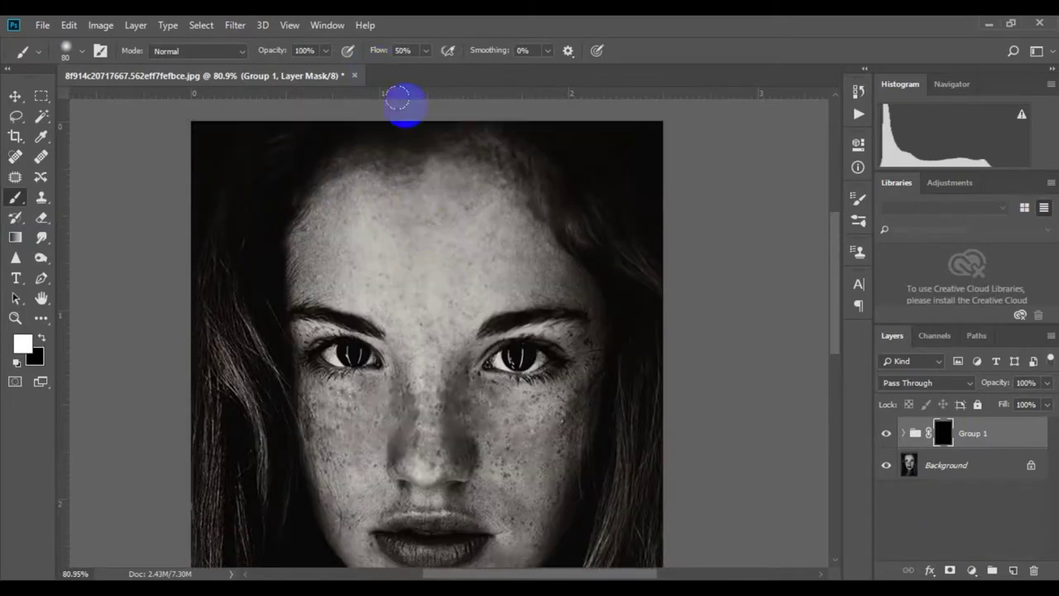
left_click_drag(300, 248, 327, 228)
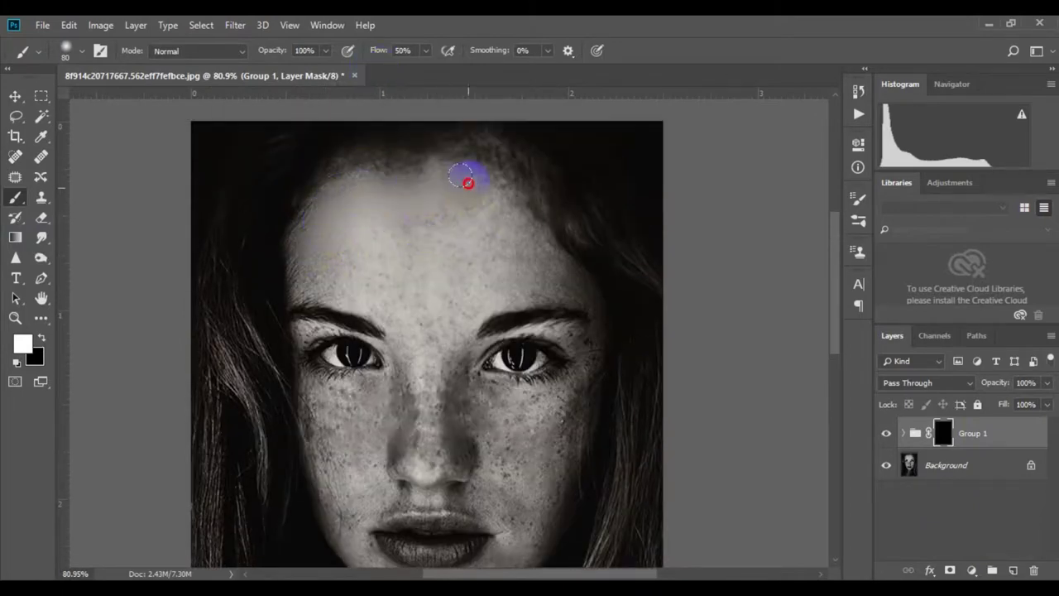
mouse_move(468, 182)
left_mouse_down()
mouse_move(472, 245)
mouse_move(331, 274)
mouse_move(421, 307)
mouse_move(473, 276)
mouse_move(402, 247)
mouse_move(332, 266)
mouse_move(362, 229)
left_mouse_up()
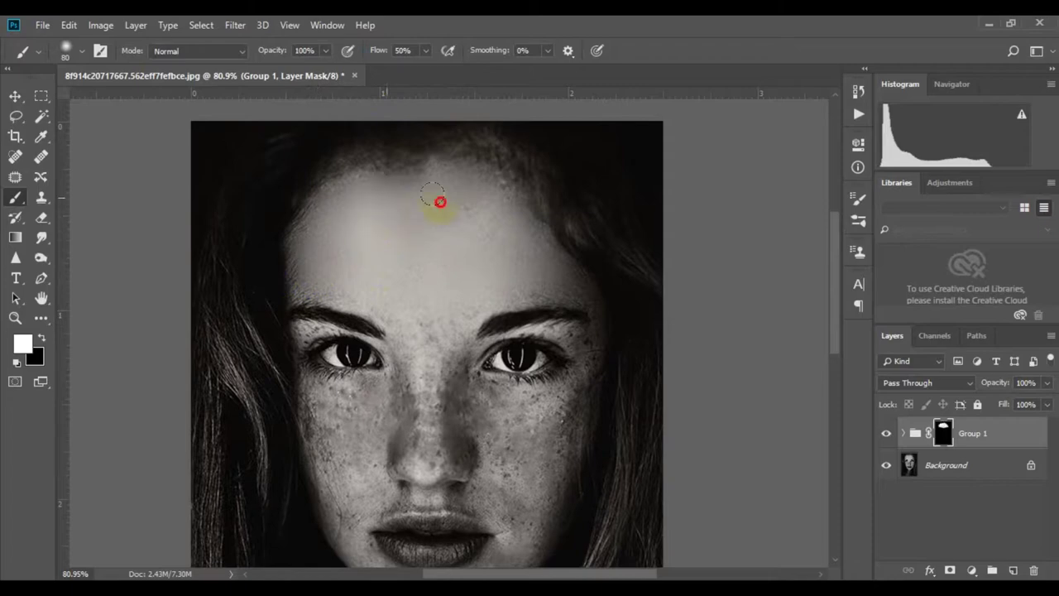
mouse_move(568, 272)
left_mouse_down()
mouse_move(421, 307)
mouse_move(383, 295)
mouse_move(409, 338)
mouse_move(461, 374)
mouse_move(488, 432)
mouse_move(562, 414)
mouse_move(589, 342)
mouse_move(560, 437)
mouse_move(473, 449)
mouse_move(543, 480)
left_mouse_up()
Reveal smoothing across both cheeks toward the lip corner, then shrink the brush to 50.
scroll(571, 420, "down", 1)
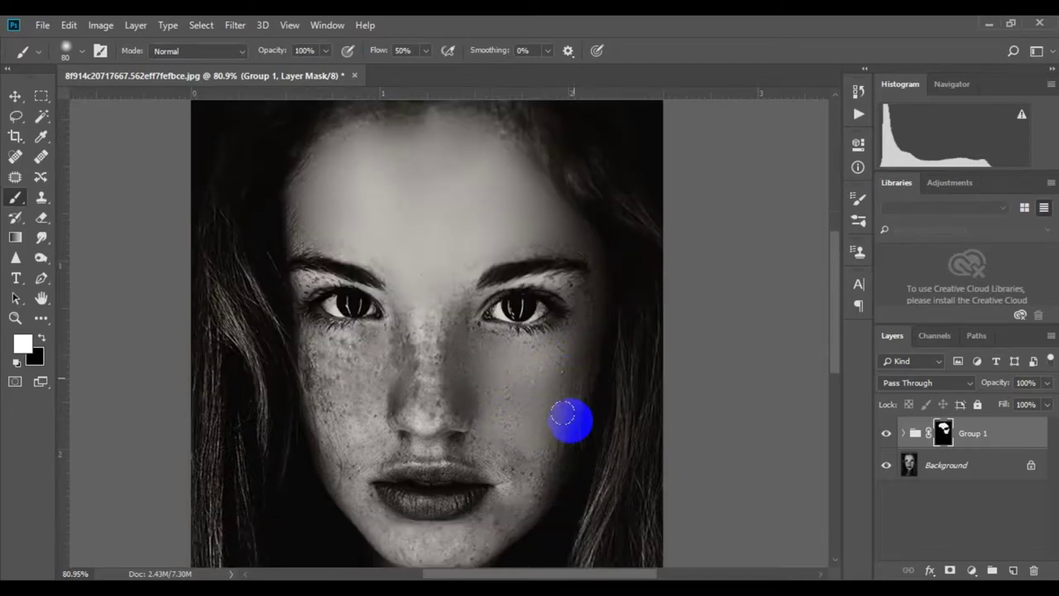
scroll(562, 413, "down", 1)
mouse_move(574, 350)
left_mouse_down()
mouse_move(544, 440)
mouse_move(489, 425)
mouse_move(519, 451)
mouse_move(472, 510)
mouse_move(378, 525)
mouse_move(340, 441)
left_mouse_up()
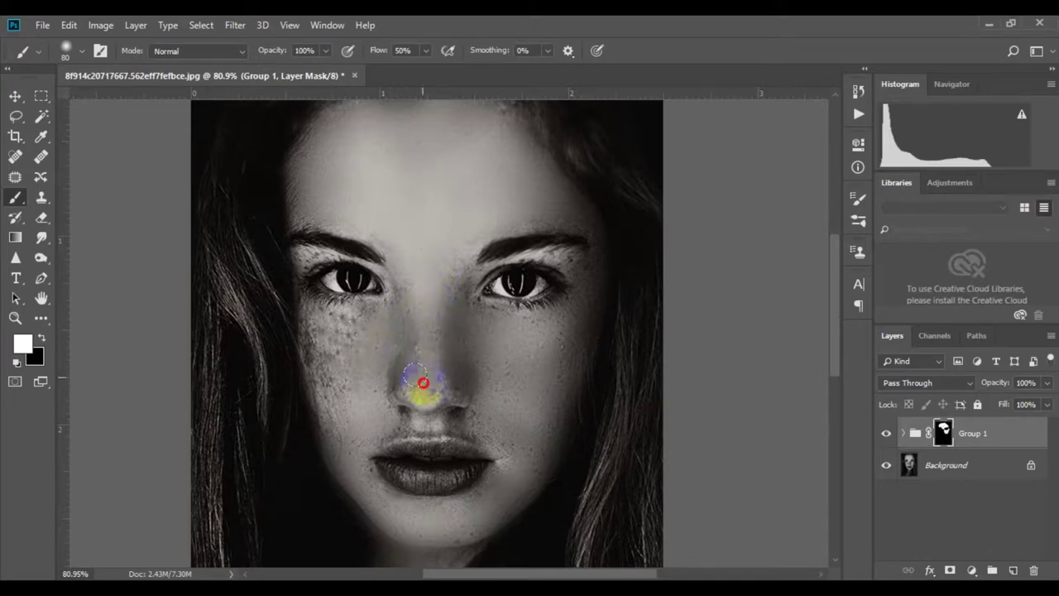
left_click_drag(443, 317, 404, 329)
mouse_move(320, 326)
left_mouse_down()
mouse_move(331, 331)
mouse_move(300, 353)
mouse_move(323, 359)
left_mouse_up()
scroll(374, 385, "up", 1)
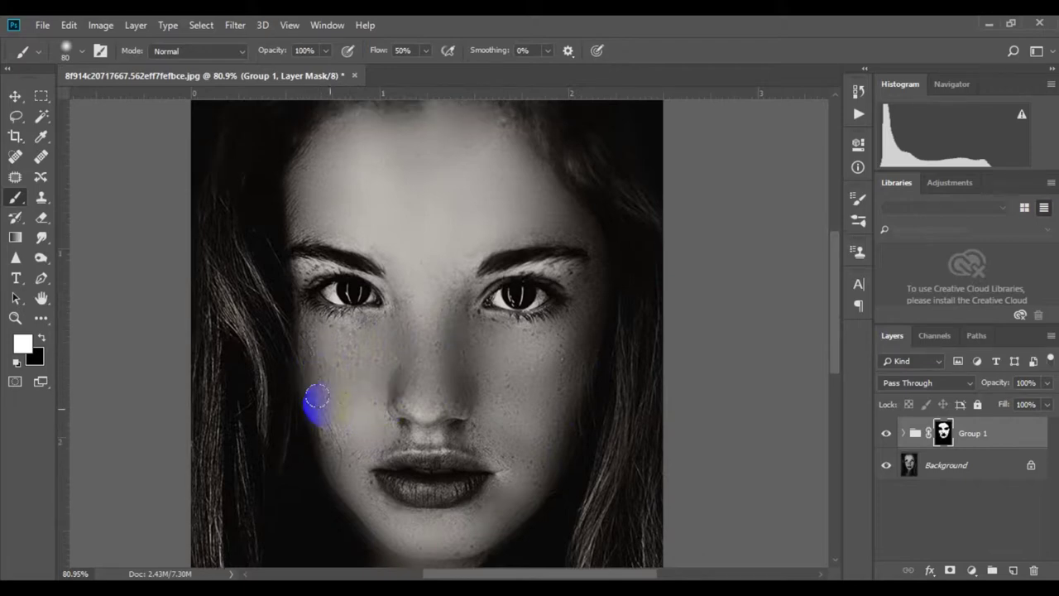
left_click_drag(317, 410, 348, 411)
scroll(381, 430, "up", 5)
scroll(421, 463, "down", 10)
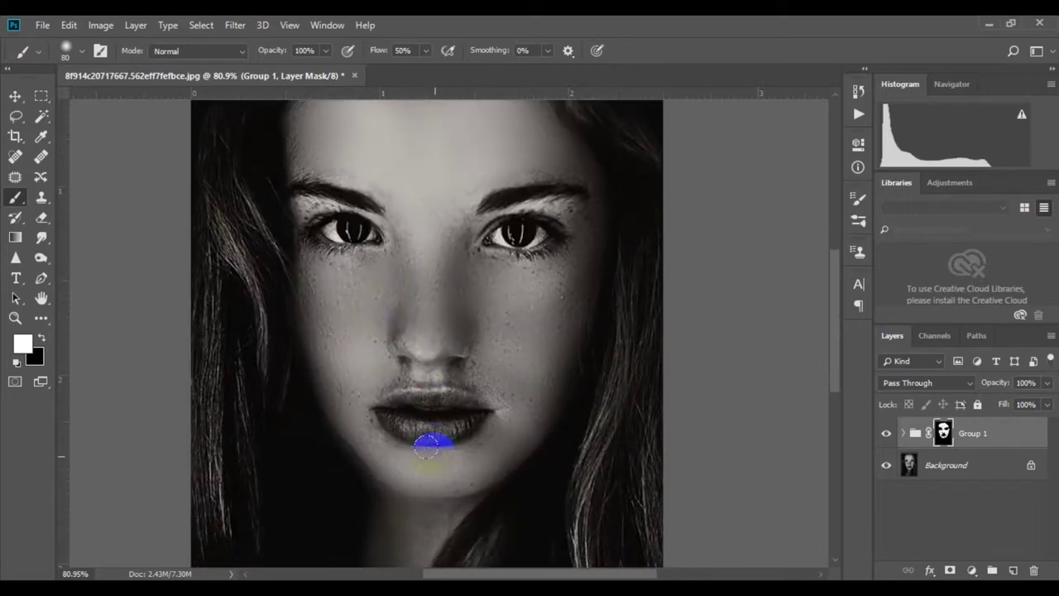
key("bracketleft")
key("bracketleft")
scroll(420, 419, "down", 3)
scroll(430, 389, "up", 2)
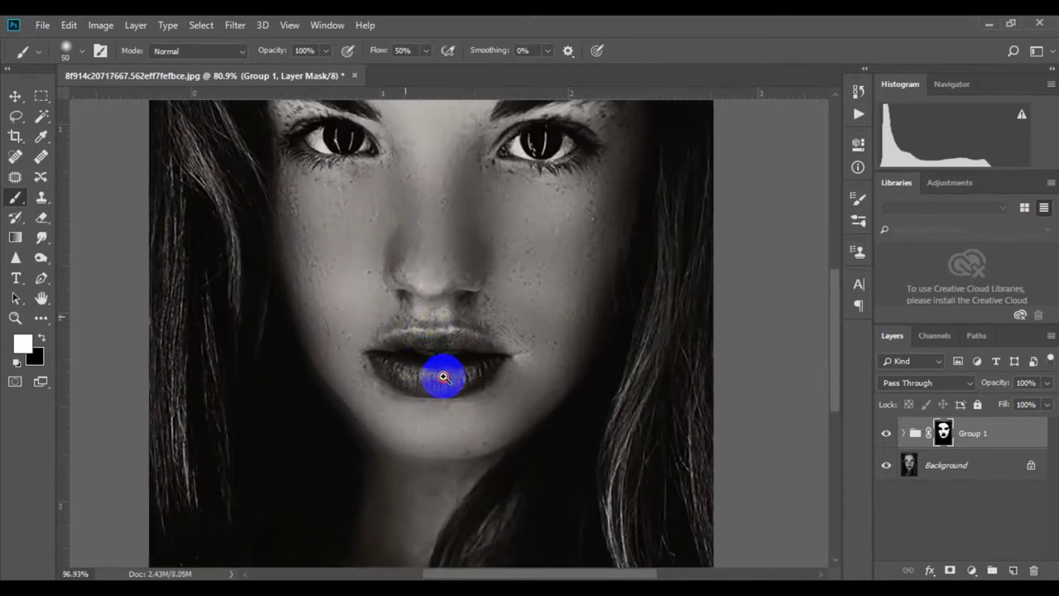
scroll(447, 377, "up", 3)
scroll(321, 357, "up", 2)
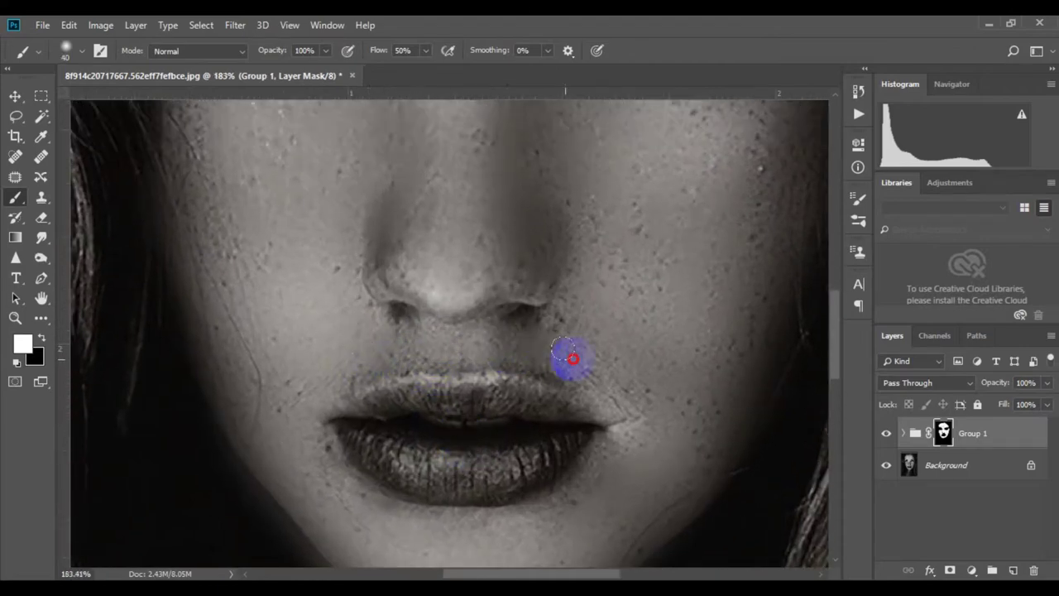
scroll(381, 274, "up", 1)
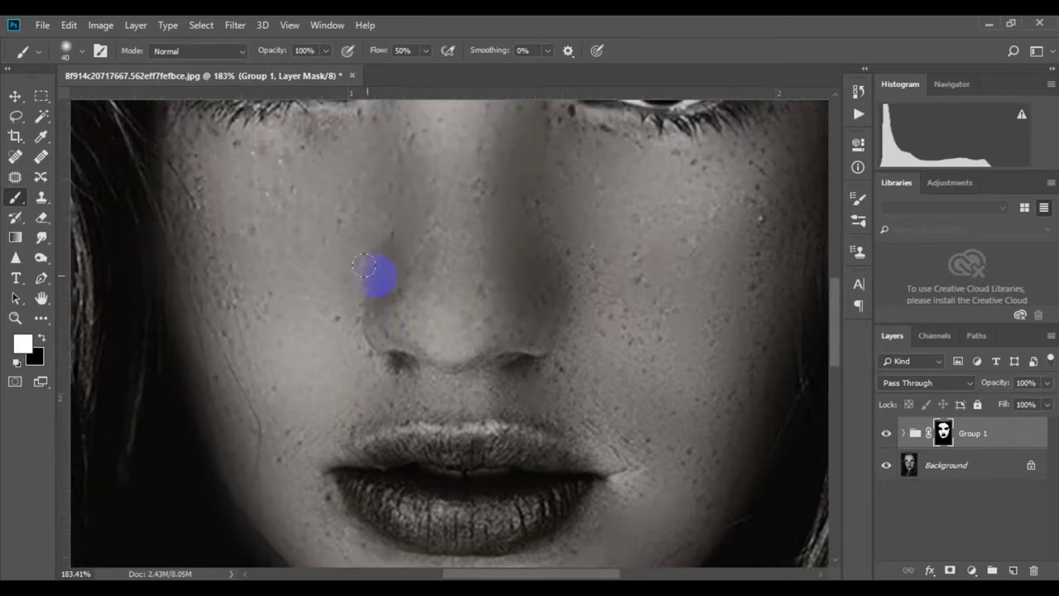
scroll(323, 282, "up", 3)
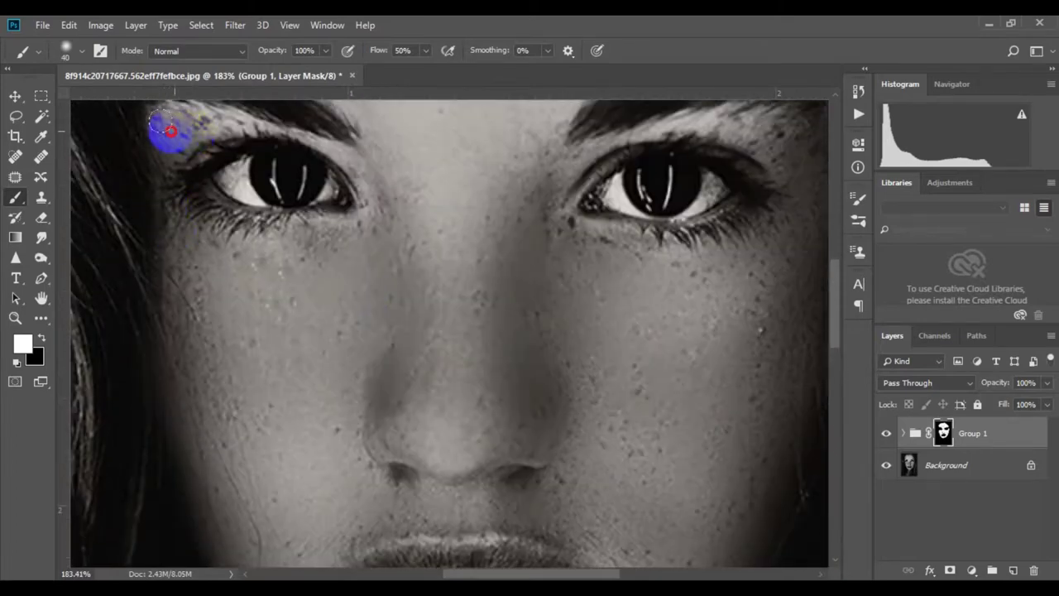
scroll(678, 175, "up", 1)
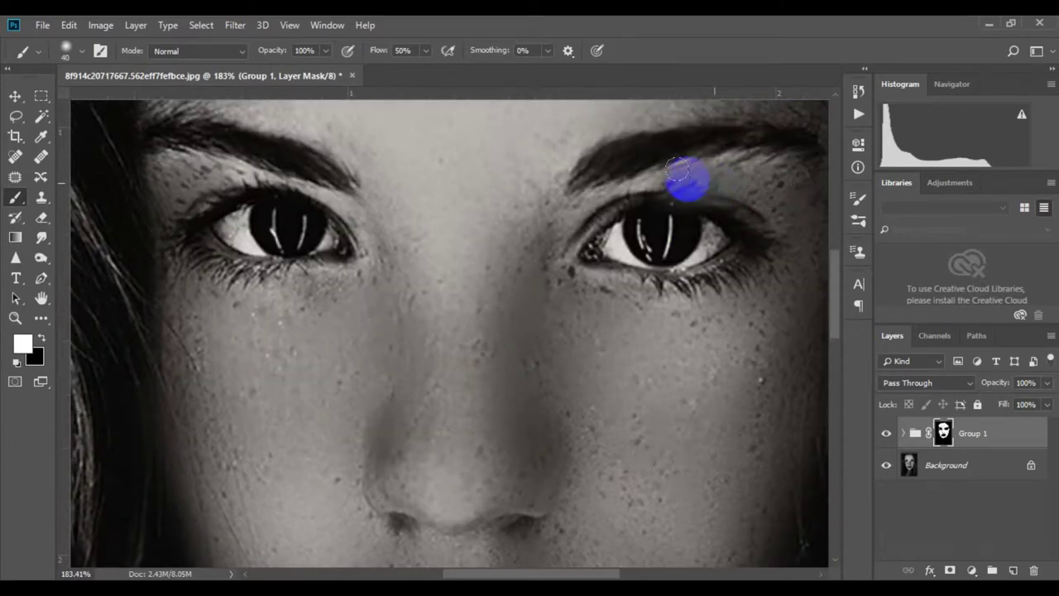
Paint black on the mask to restore sharpness over the right eye and left cheek edge.
left_click(616, 252)
left_click(41, 340)
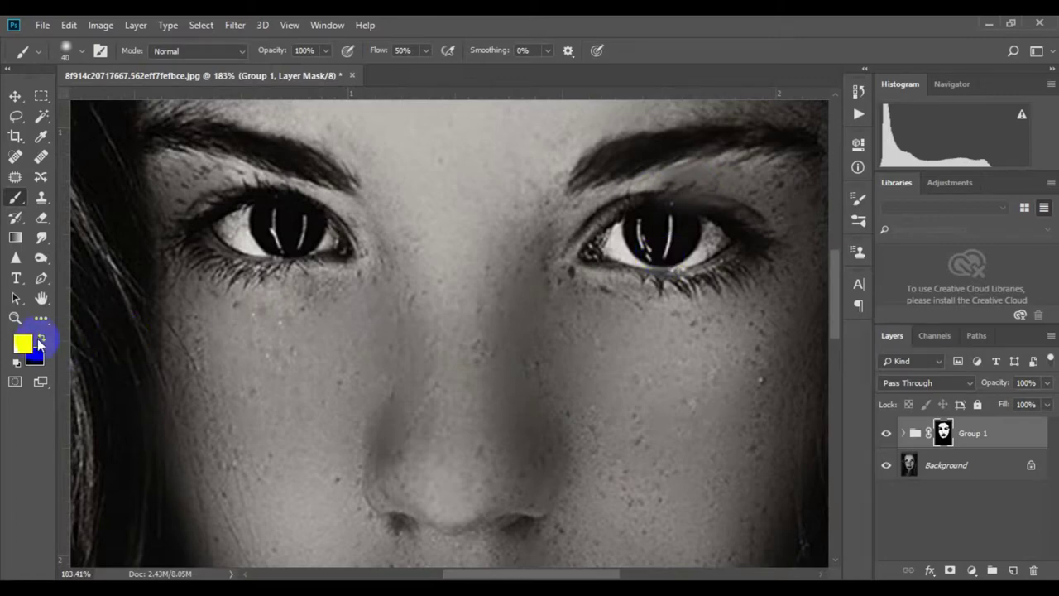
left_click(644, 235)
left_click_drag(644, 234, 662, 212)
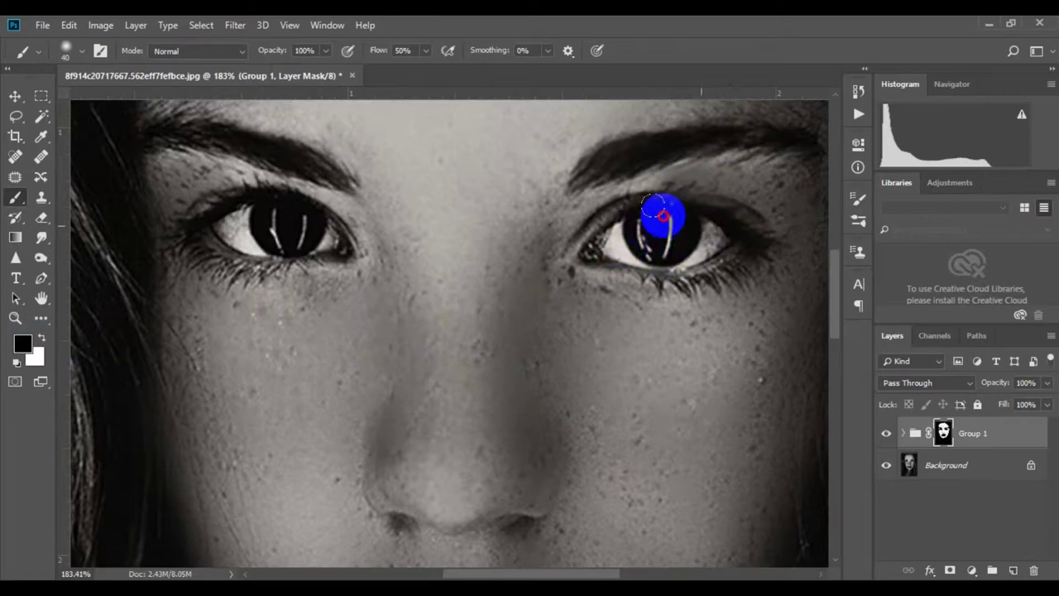
scroll(601, 400, "down", 4)
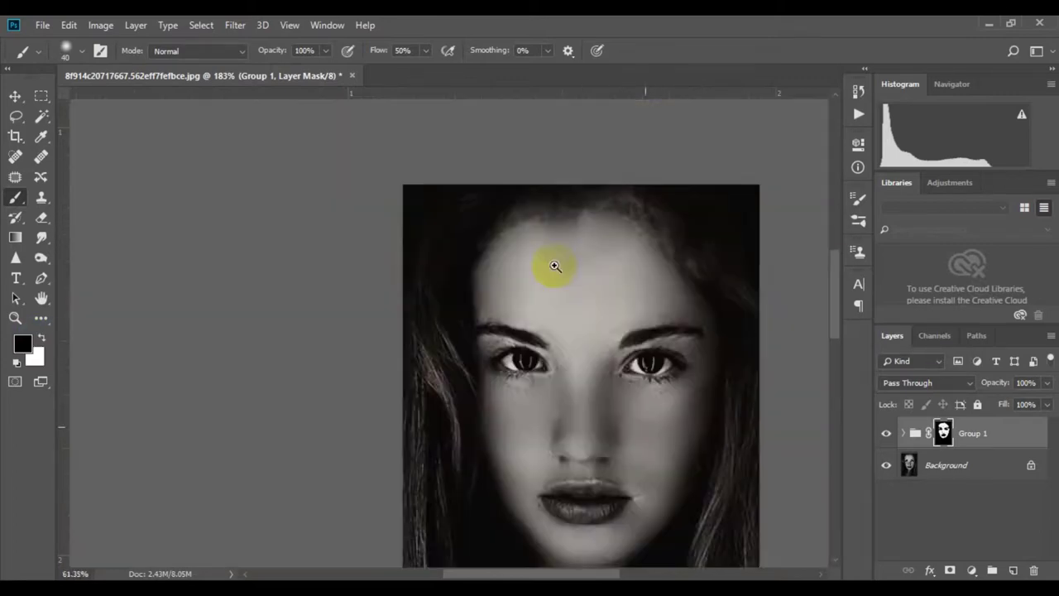
scroll(548, 267, "down", 2)
scroll(539, 331, "down", 1)
scroll(513, 389, "up", 3)
scroll(484, 369, "down", 1)
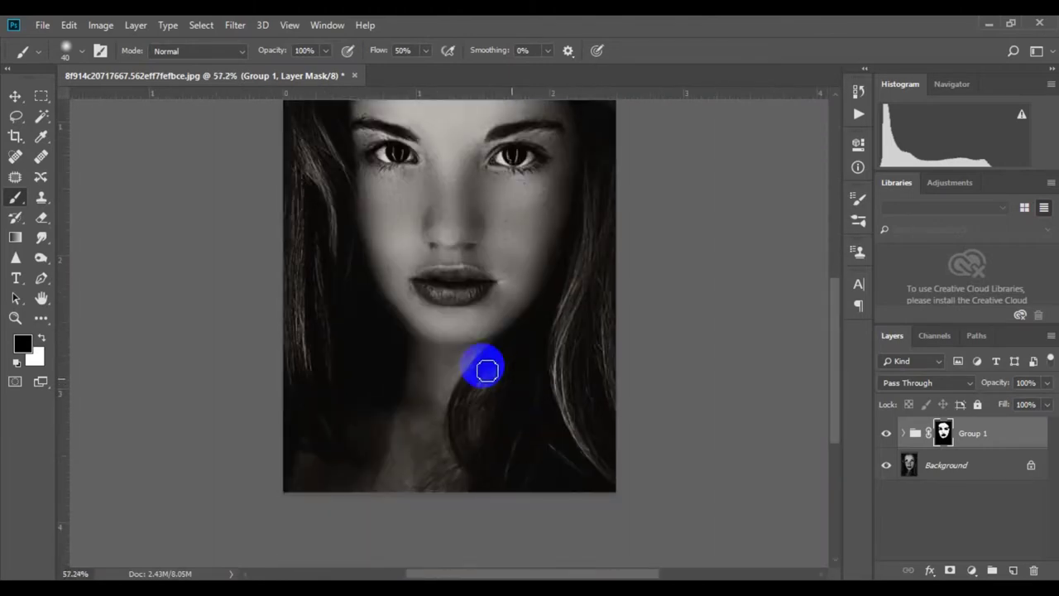
scroll(456, 359, "up", 2)
scroll(331, 339, "up", 1)
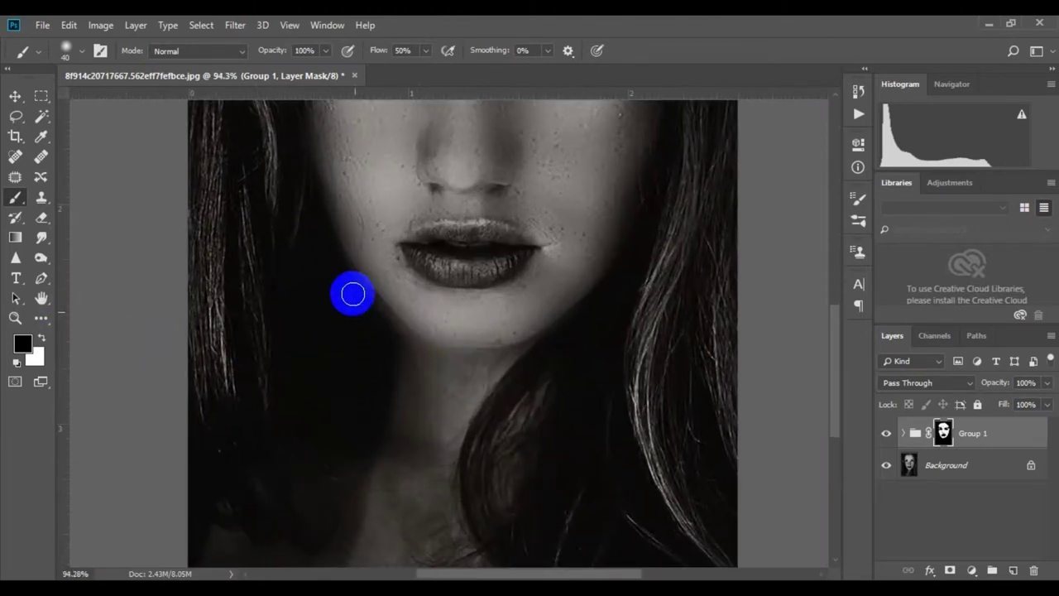
mouse_move(340, 272)
left_mouse_down()
mouse_move(459, 405)
mouse_move(385, 480)
left_mouse_up()
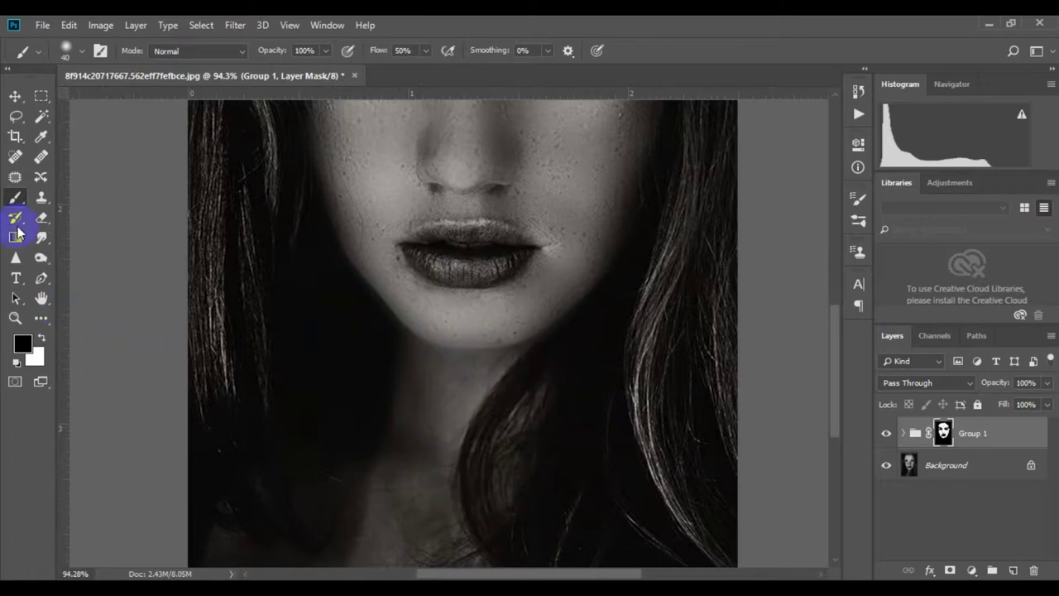
With white and a larger brush, reveal the smoothing down the chin and neck.
left_click(42, 339)
scroll(414, 350, "down", 3)
key("bracketright")
key("bracketright")
key("bracketright")
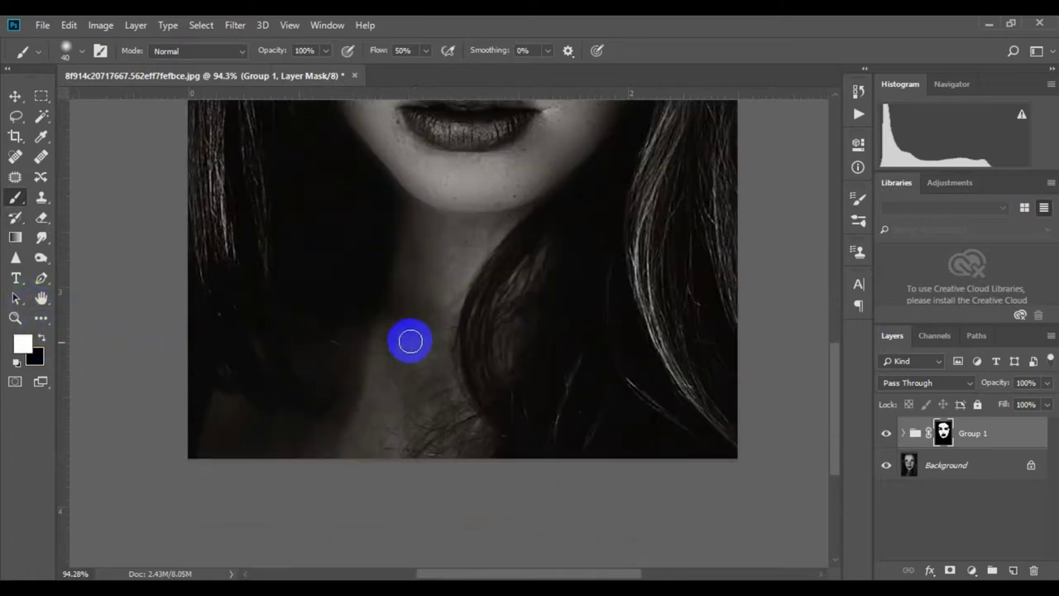
mouse_move(423, 310)
left_mouse_down()
mouse_move(432, 287)
mouse_move(423, 254)
mouse_move(425, 452)
mouse_move(264, 426)
mouse_move(459, 414)
left_mouse_up()
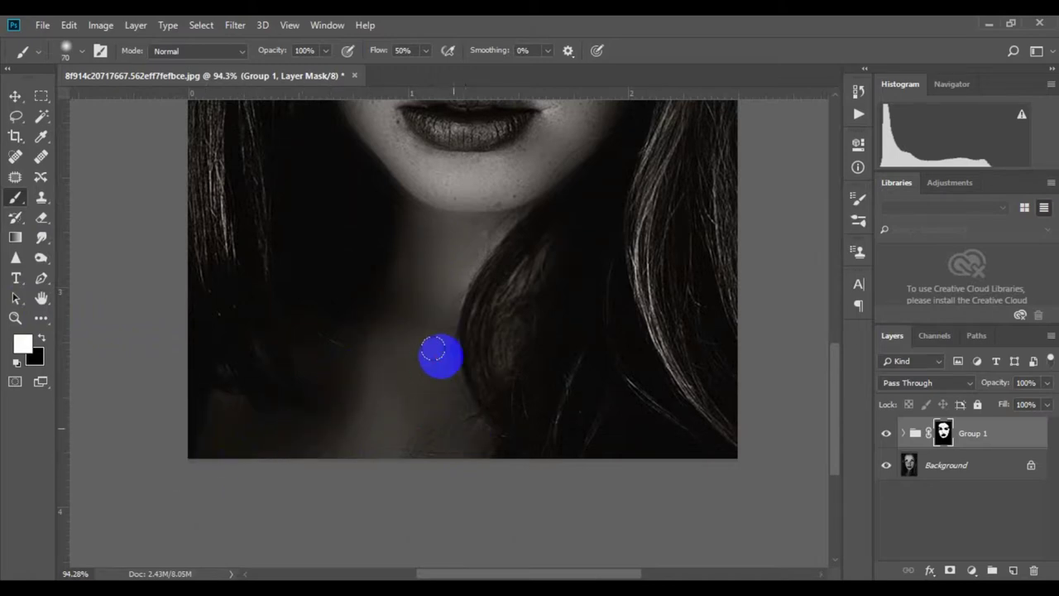
left_click_drag(488, 244, 508, 248)
left_click_drag(480, 380, 508, 342)
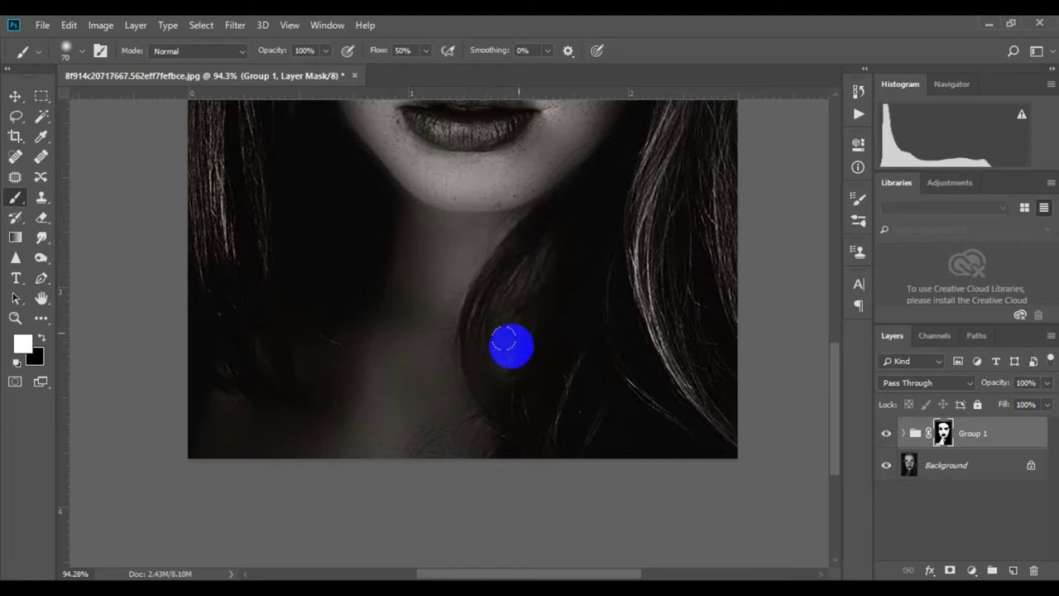
scroll(480, 344, "up", 3)
scroll(410, 378, "up", 4)
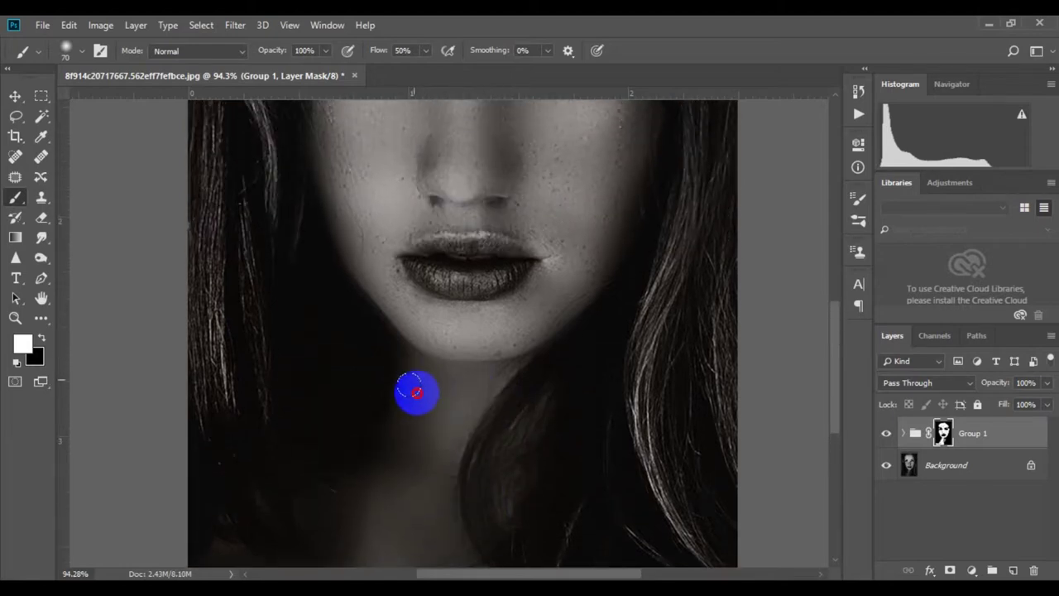
scroll(551, 397, "down", 5)
scroll(506, 378, "up", 1)
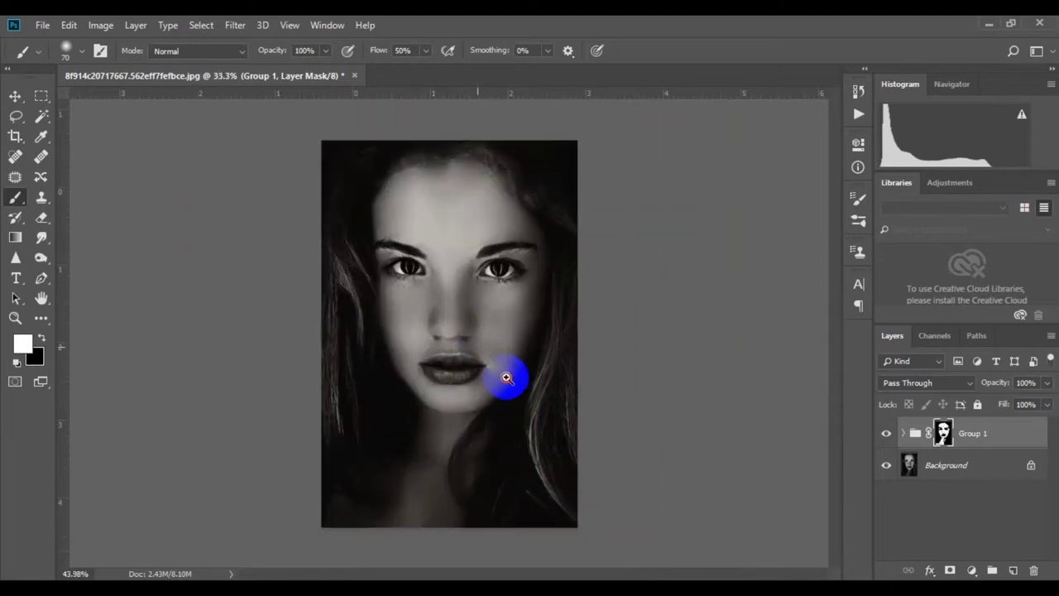
scroll(506, 378, "up", 2)
scroll(513, 388, "down", 1)
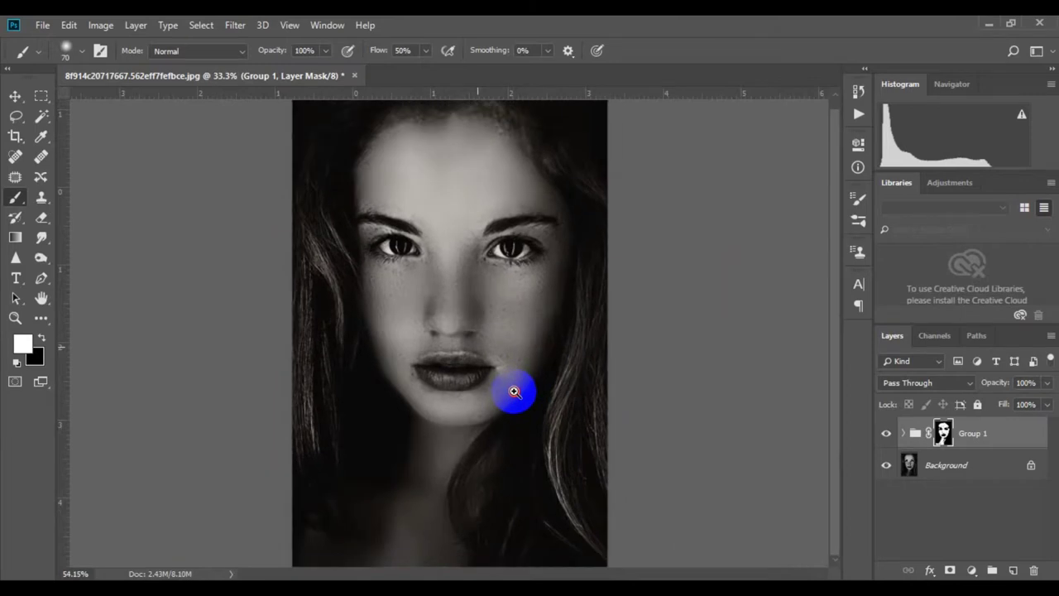
Set Group 1 opacity to 84% and stamp all visible layers into Layer 2.
left_click(1047, 384)
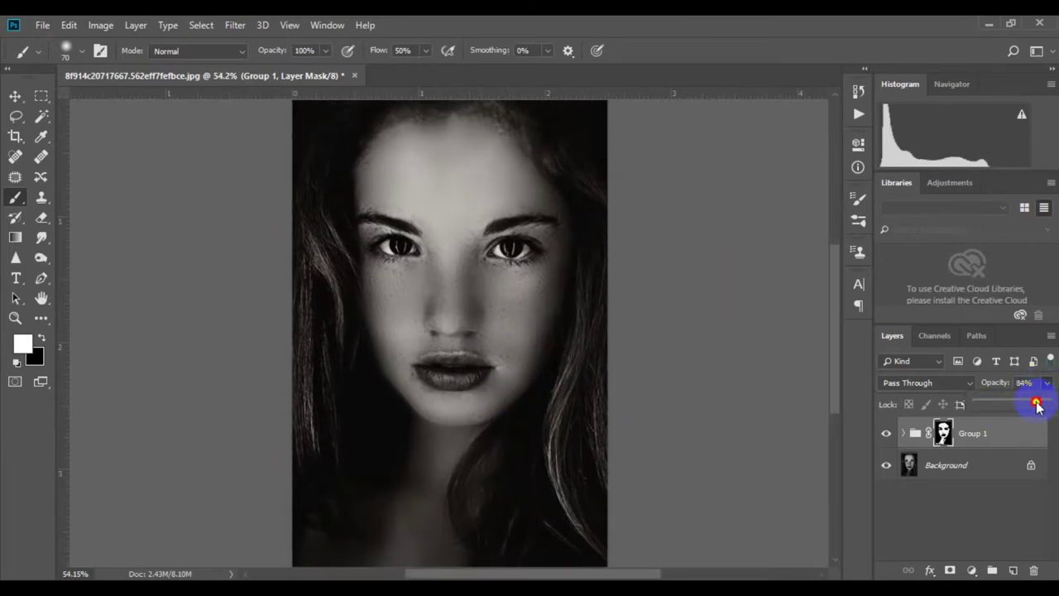
scroll(473, 372, "up", 1)
scroll(466, 359, "up", 1)
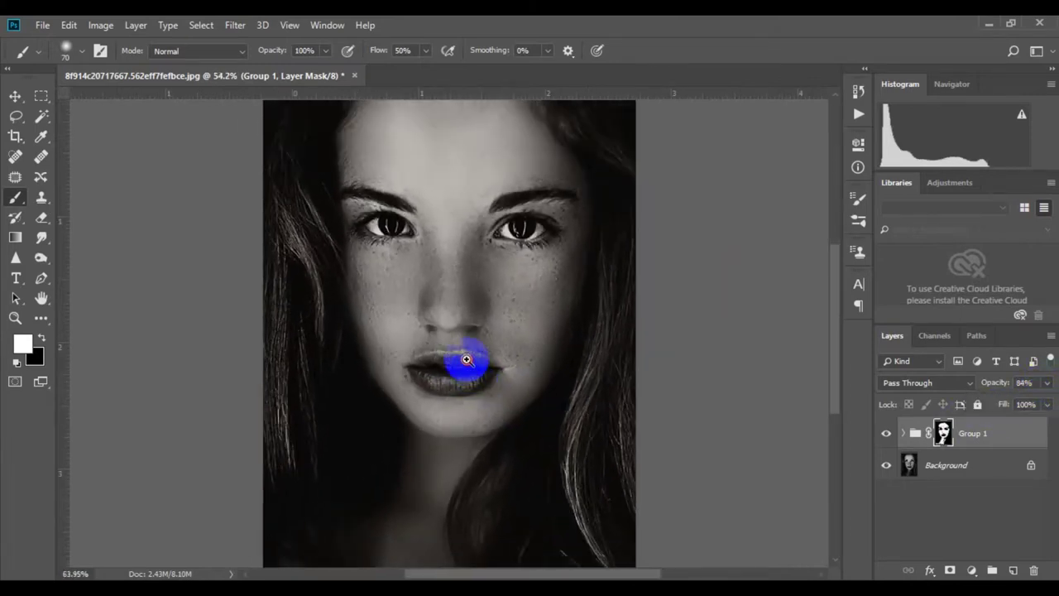
scroll(446, 340, "down", 3)
scroll(434, 314, "down", 1)
scroll(463, 323, "up", 2)
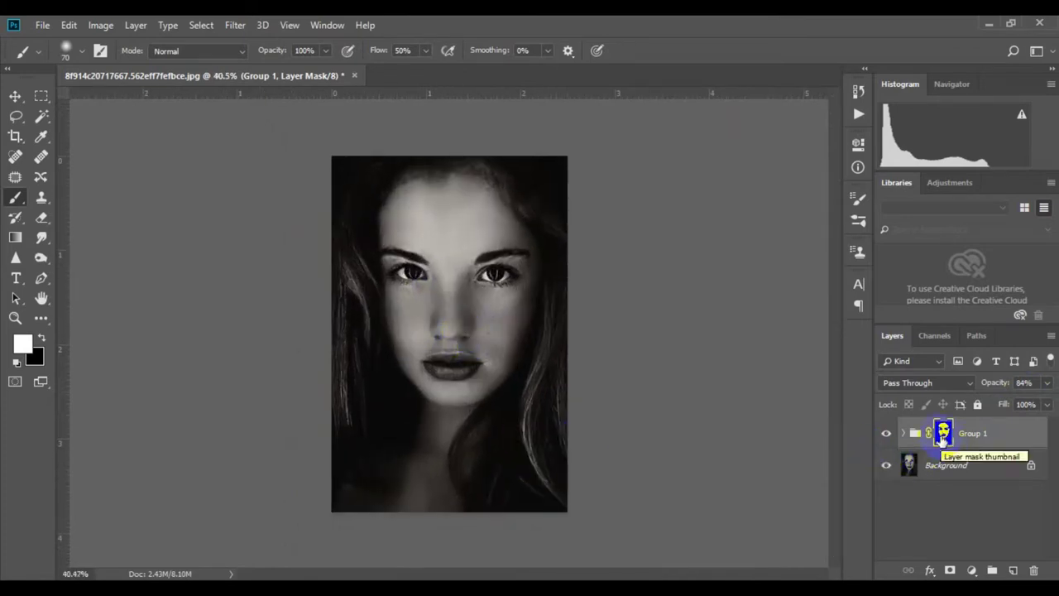
left_click_drag(942, 438, 945, 442)
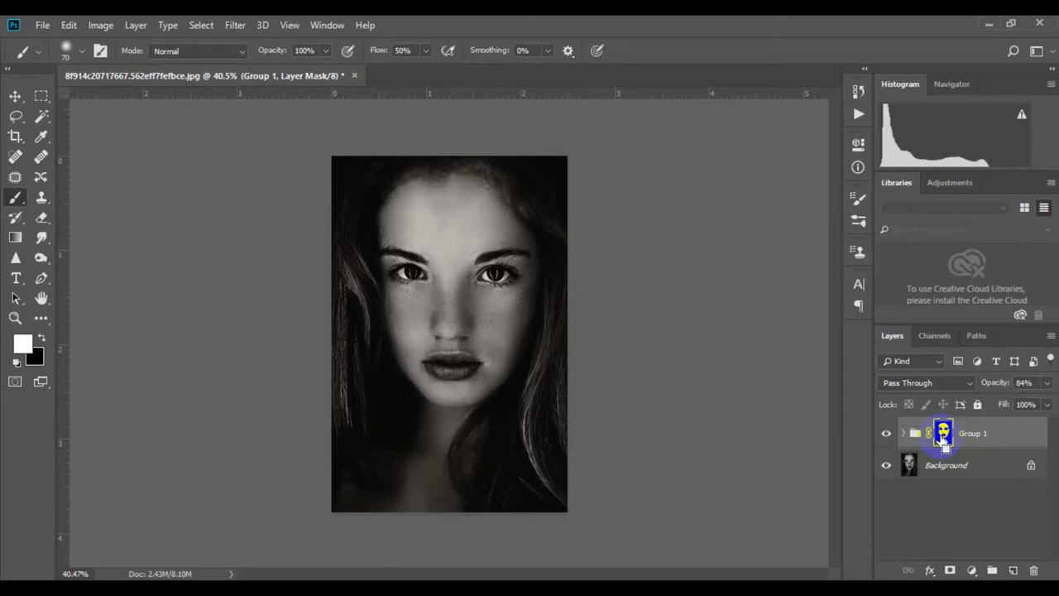
key("ctrl+shift+alt+e")
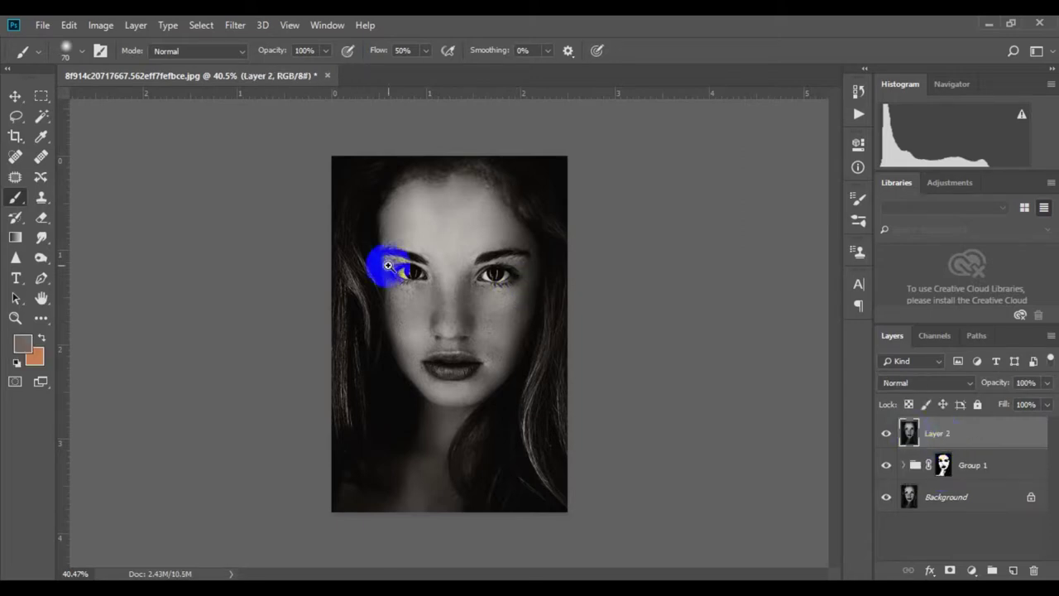
scroll(451, 327, "up", 2)
With the Dodge Tool at 8% midtones, lighten the nose bridge and under both eyes.
right_click(39, 258)
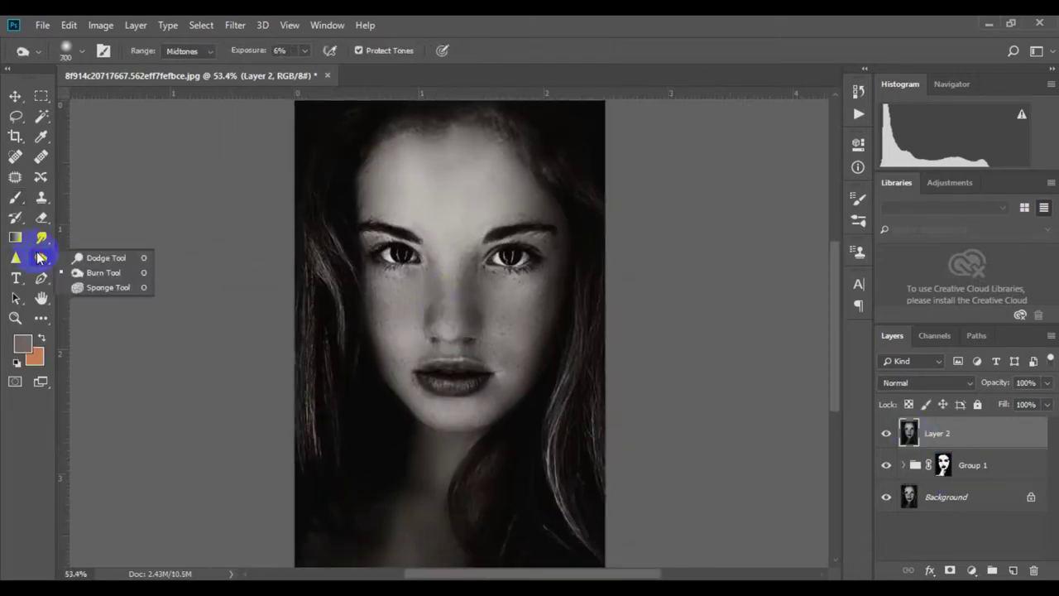
left_click(79, 255)
scroll(489, 319, "down", 1)
scroll(489, 318, "up", 3)
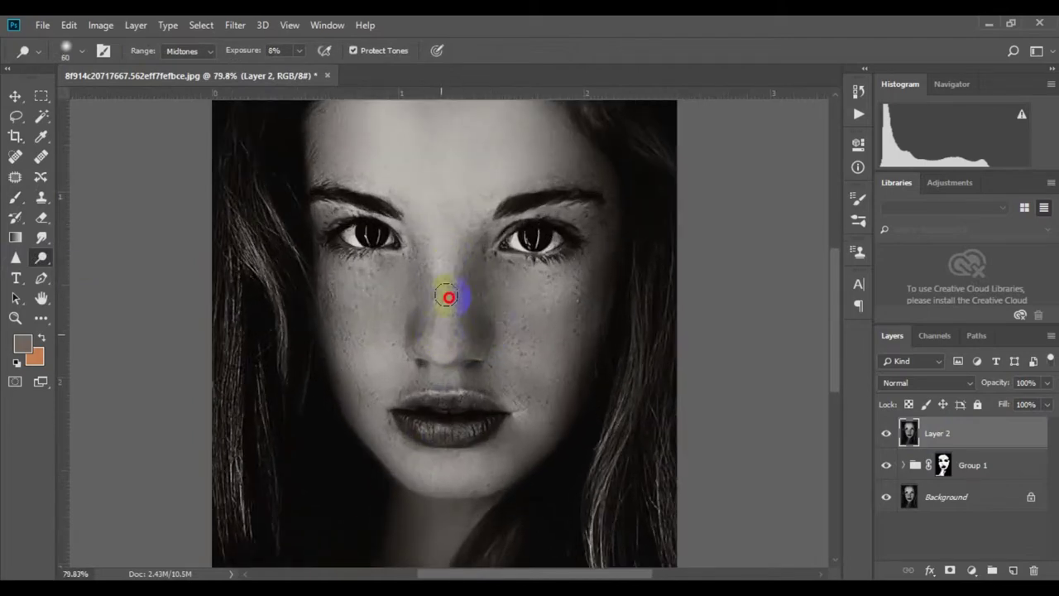
mouse_move(443, 268)
left_mouse_down()
mouse_move(433, 229)
mouse_move(442, 260)
mouse_move(442, 220)
left_mouse_up()
scroll(531, 325, "down", 1)
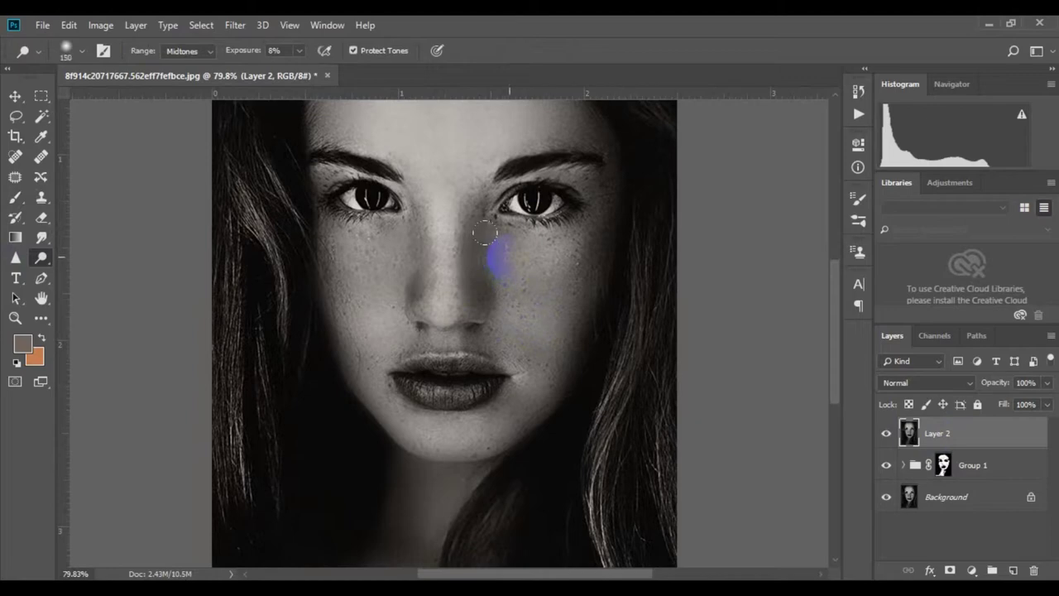
left_click_drag(511, 230, 566, 220)
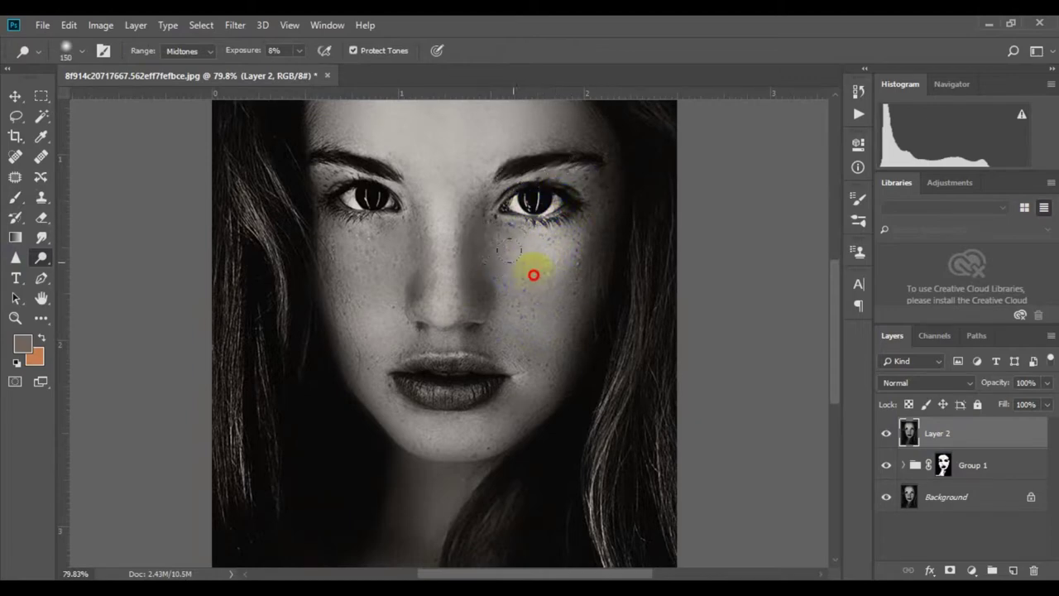
mouse_move(523, 279)
left_mouse_down()
mouse_move(565, 256)
mouse_move(497, 224)
left_mouse_up()
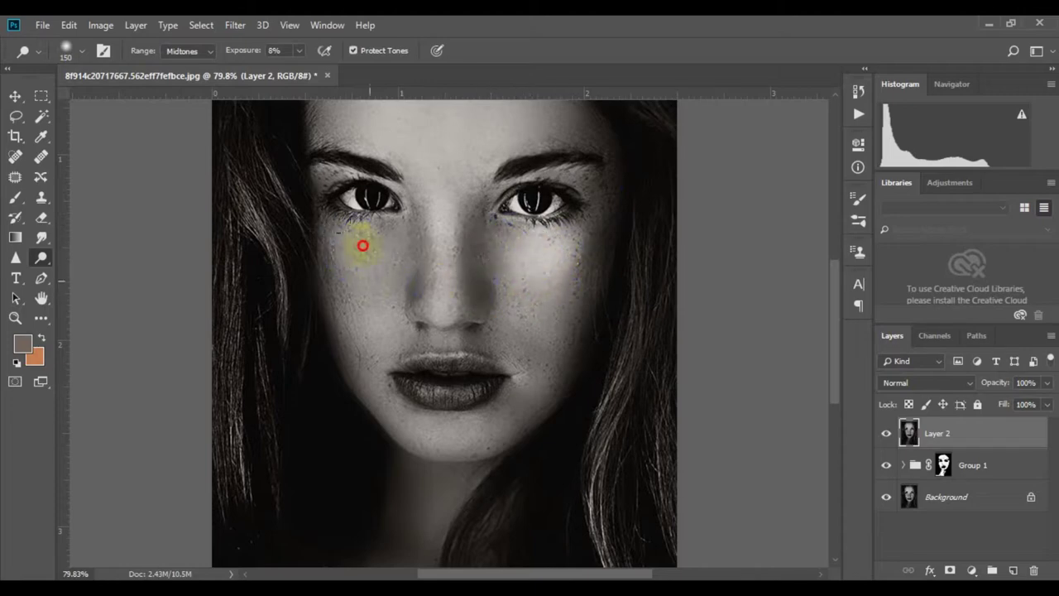
mouse_move(363, 246)
left_mouse_down()
mouse_move(350, 201)
mouse_move(370, 239)
mouse_move(342, 277)
left_mouse_up()
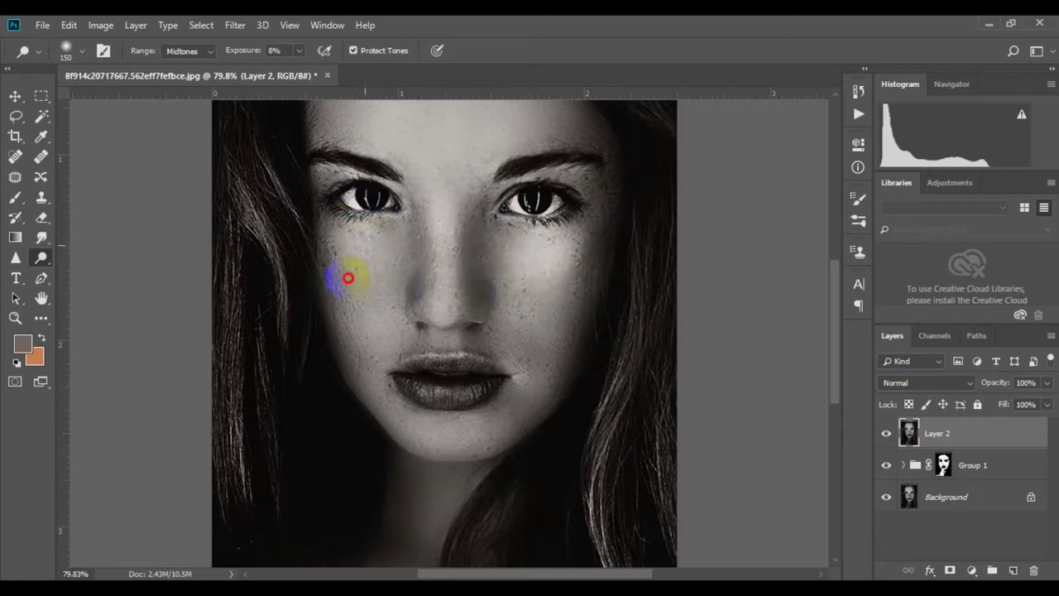
left_click_drag(371, 312, 339, 278)
Dodge the right cheek, chin, lower lip and, with a smaller brush, above the upper lip.
left_click_drag(567, 295, 567, 299)
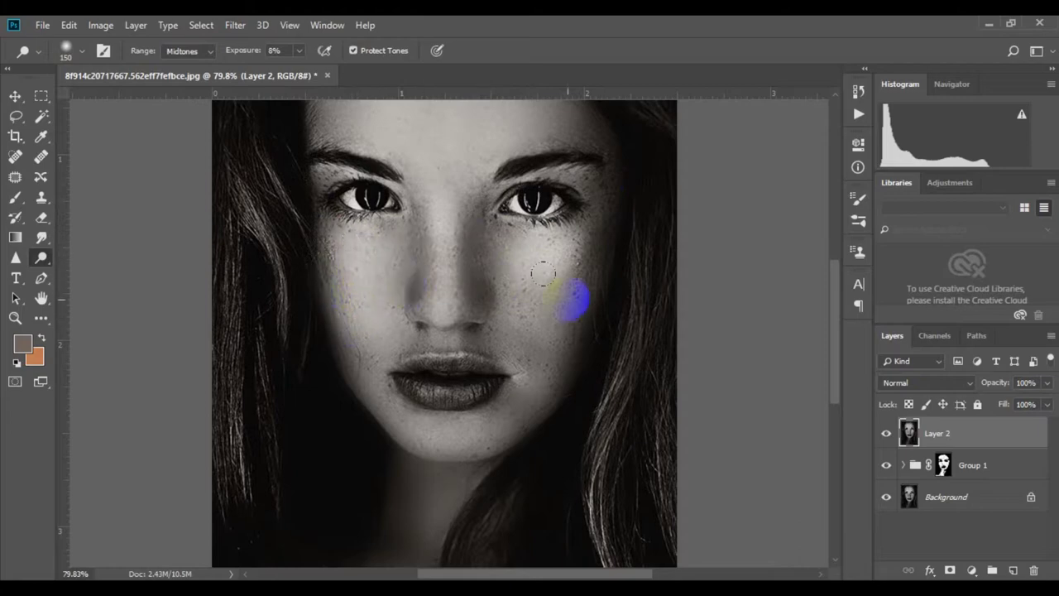
scroll(540, 274, "down", 2)
left_click(410, 374)
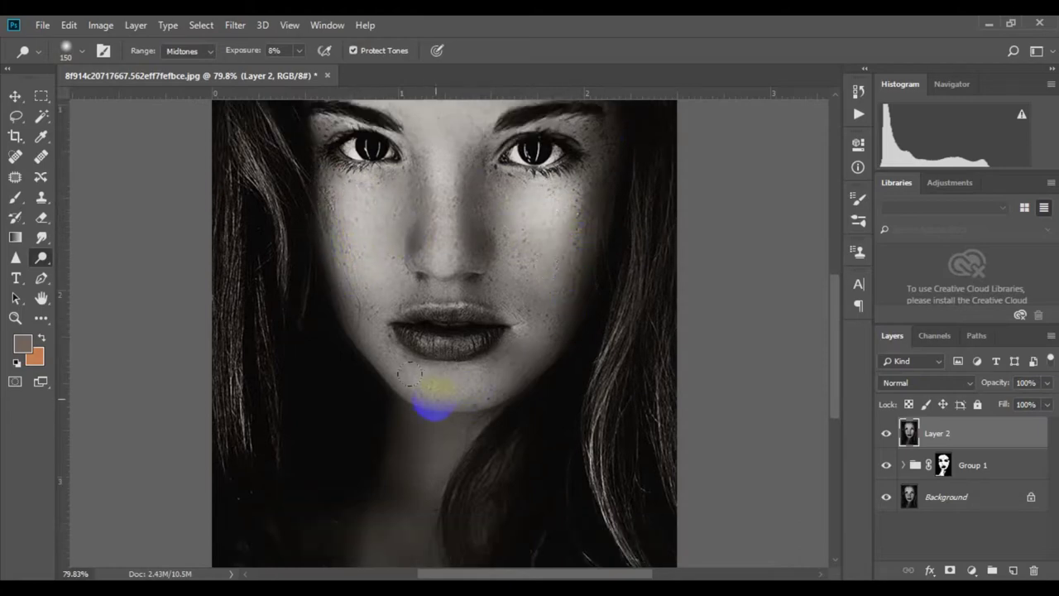
mouse_move(471, 393)
left_mouse_down()
mouse_move(433, 393)
mouse_move(518, 368)
left_mouse_up()
mouse_move(461, 386)
left_mouse_down()
mouse_move(457, 354)
mouse_move(472, 330)
mouse_move(421, 343)
mouse_move(465, 339)
mouse_move(490, 319)
mouse_move(421, 322)
mouse_move(450, 342)
mouse_move(456, 322)
mouse_move(468, 336)
mouse_move(438, 318)
mouse_move(473, 342)
mouse_move(460, 292)
mouse_move(549, 411)
mouse_move(479, 326)
left_mouse_up()
key("bracketleft")
key("bracketleft")
key("bracketleft")
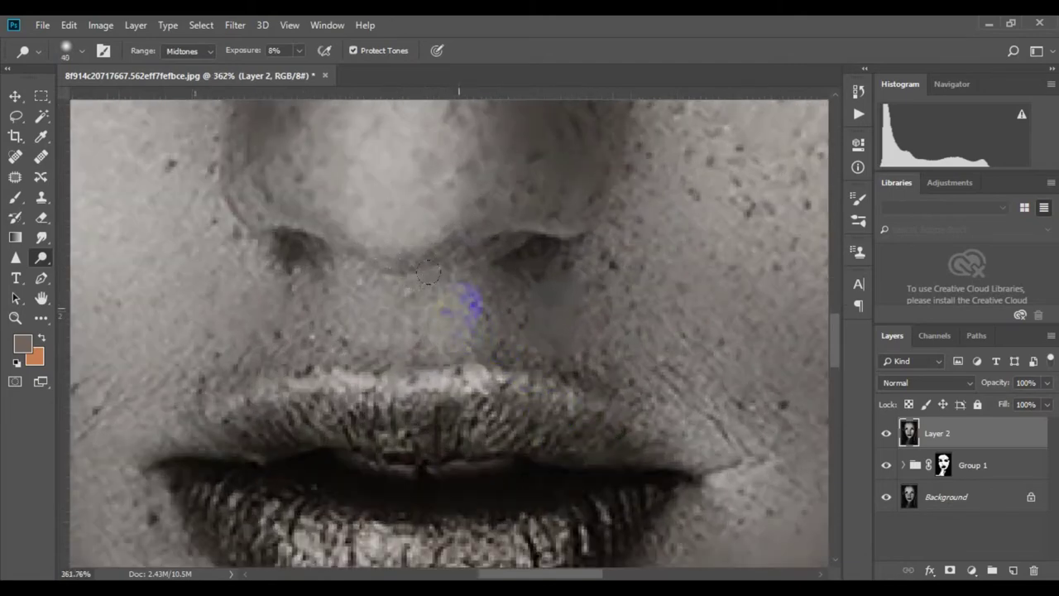
left_click_drag(457, 273, 492, 353)
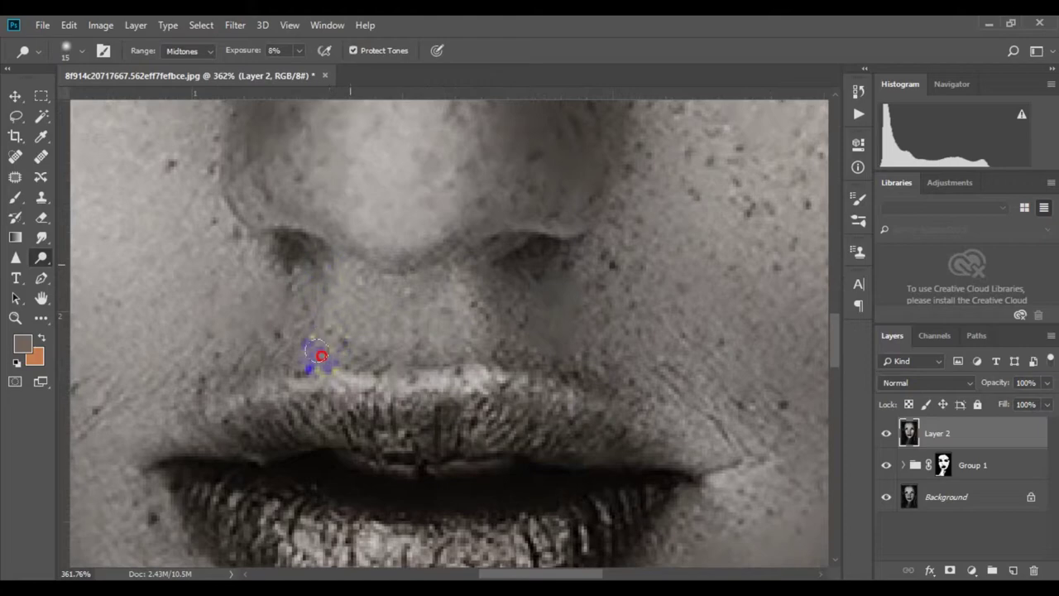
Zoom out to view the whole portrait and reopen the toning tools list.
left_click(515, 379, "alt")
left_click(508, 386, "alt")
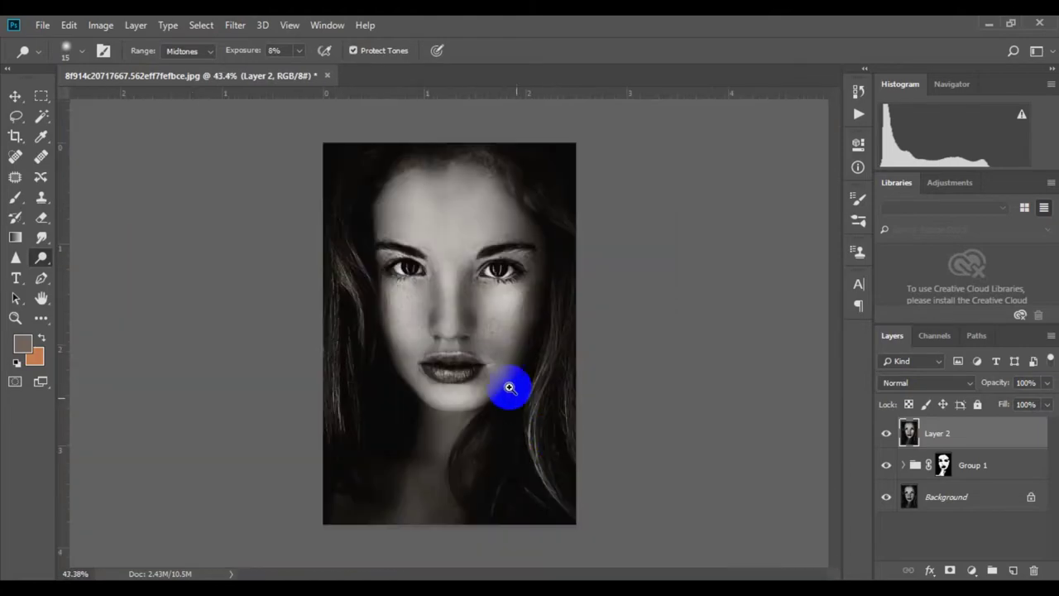
mouse_move(502, 393)
left_mouse_down()
mouse_move(525, 395)
mouse_move(460, 315)
mouse_move(496, 320)
mouse_move(496, 331)
mouse_move(538, 350)
mouse_move(507, 307)
left_mouse_up()
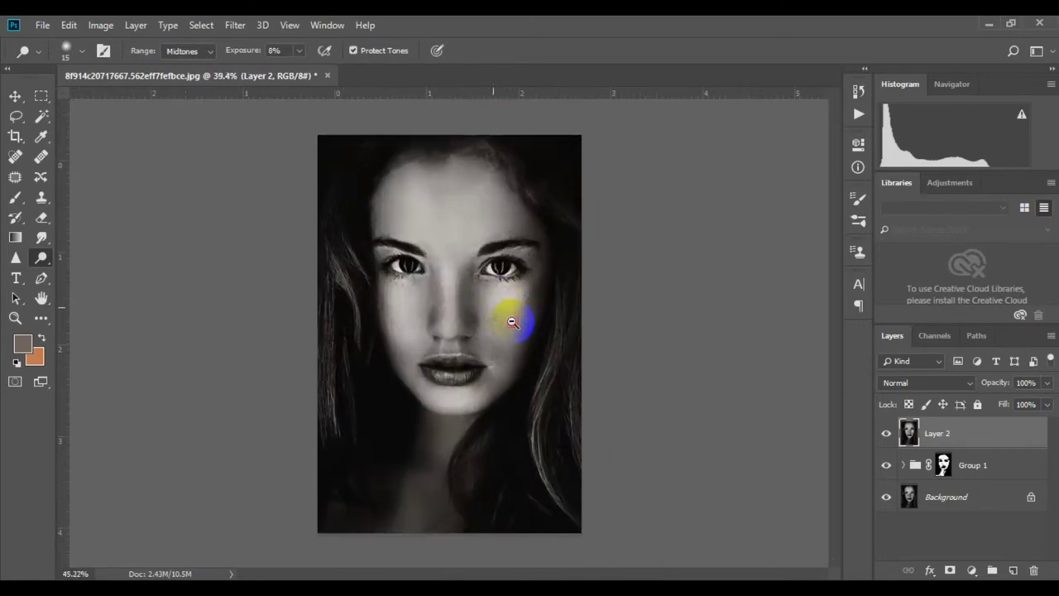
left_click(546, 339)
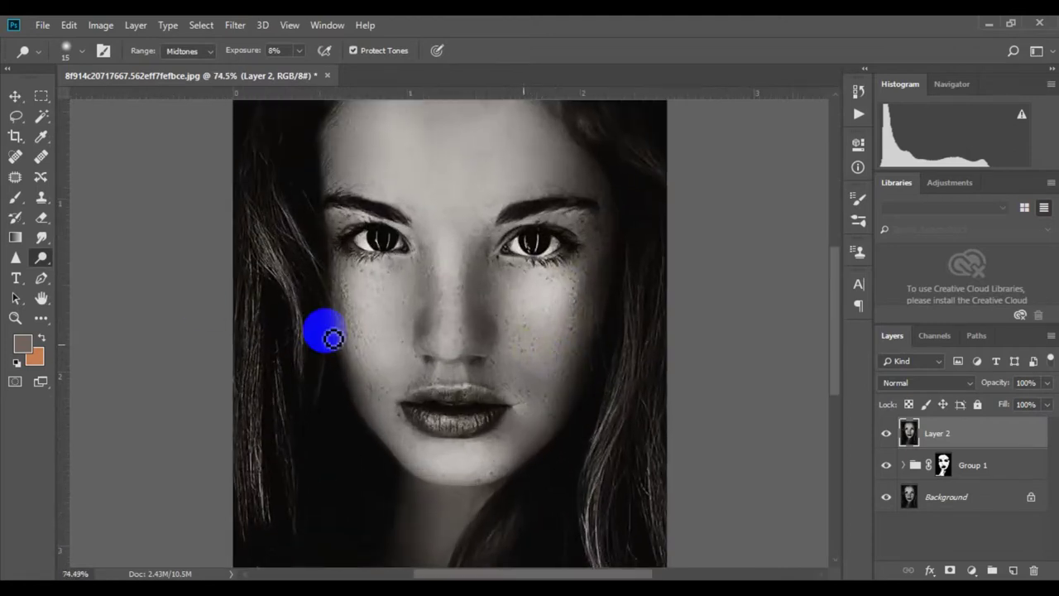
left_click(41, 258)
Burn at 6% midtones beside the nose, the right cheek and along the forehead.
left_click(103, 273)
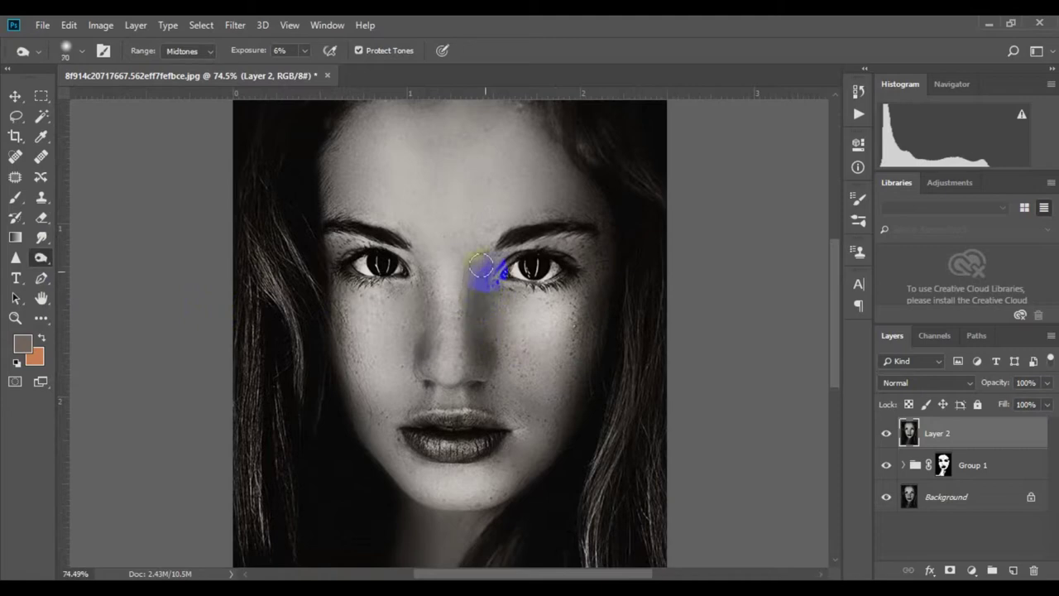
left_click_drag(484, 312, 477, 303)
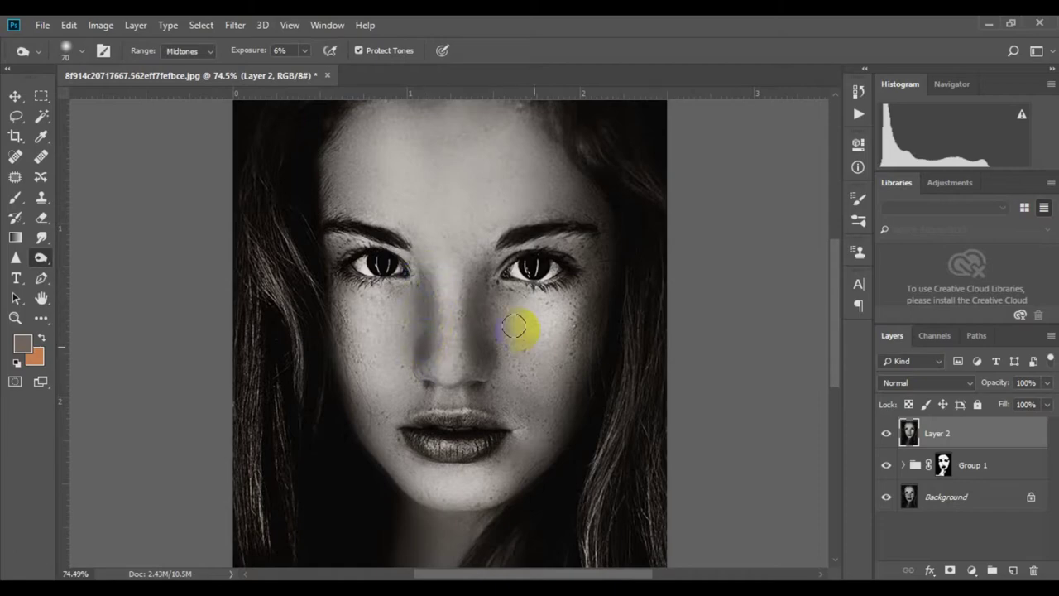
key("bracketright")
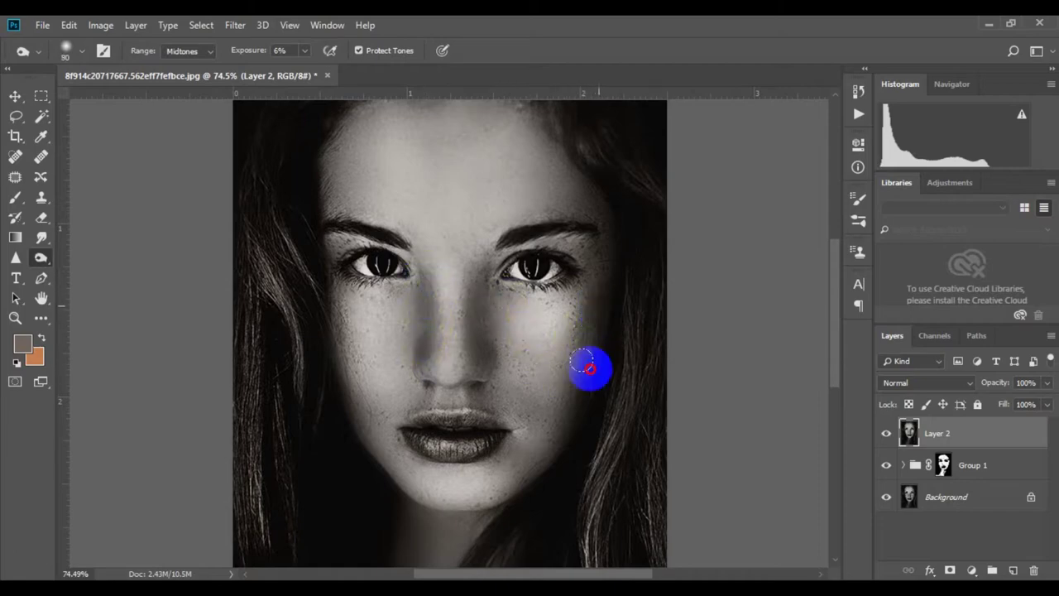
mouse_move(566, 387)
left_mouse_down()
mouse_move(547, 446)
mouse_move(559, 447)
left_mouse_up()
scroll(464, 240, "up", 2)
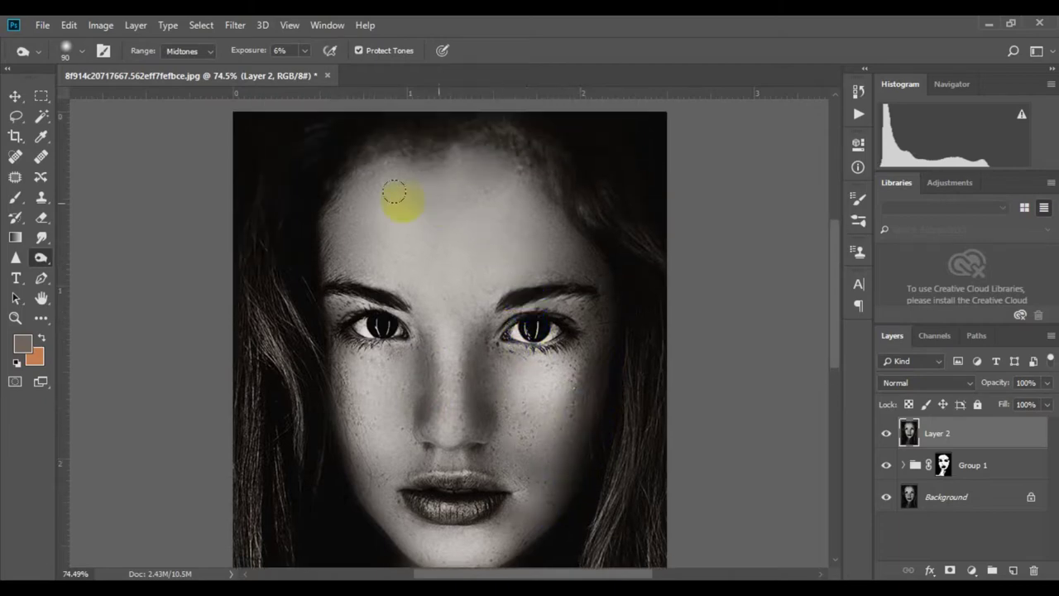
mouse_move(324, 218)
left_mouse_down()
mouse_move(348, 202)
mouse_move(354, 181)
left_mouse_up()
mouse_move(506, 174)
left_mouse_down()
mouse_move(521, 196)
mouse_move(486, 168)
left_mouse_up()
scroll(616, 285, "down", 2)
scroll(607, 288, "up", 2)
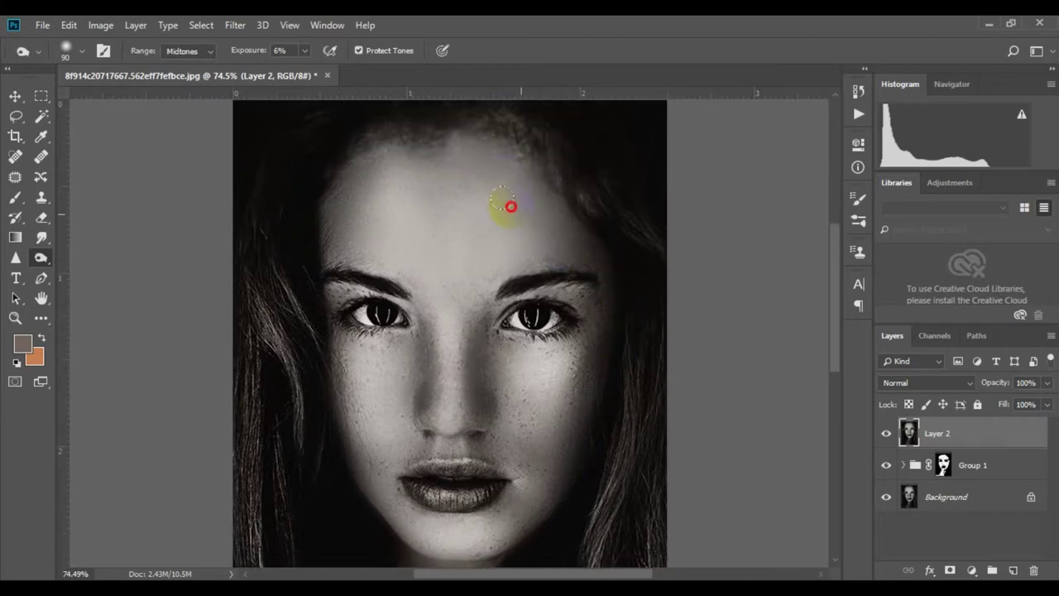
left_click_drag(378, 182, 388, 192)
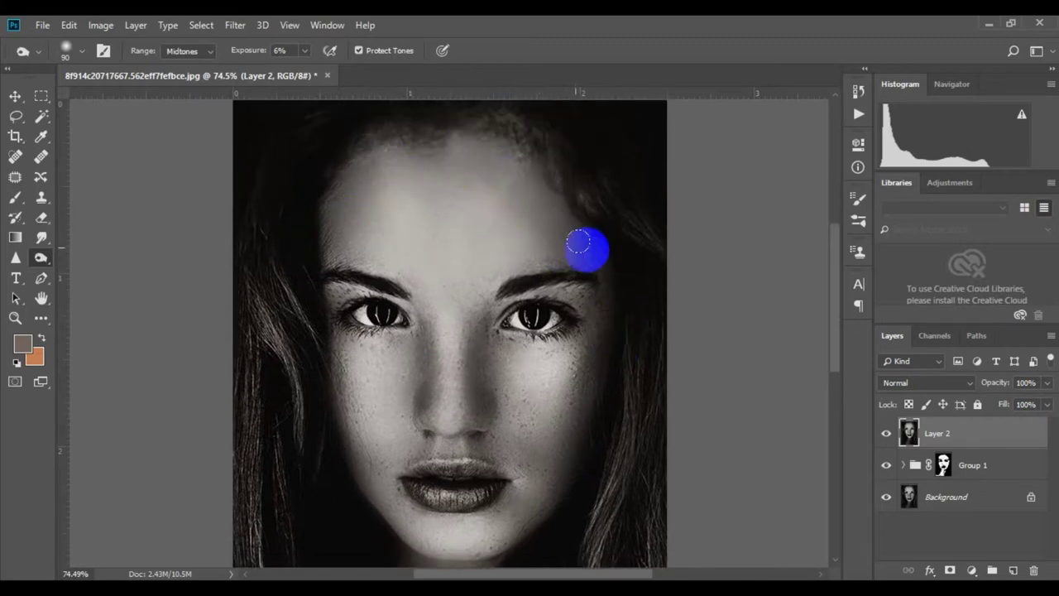
scroll(389, 381, "down", 2)
Burn darker strokes across the cheek area and the lower-left neck.
mouse_move(348, 352)
left_mouse_down()
mouse_move(342, 367)
mouse_move(385, 437)
mouse_move(637, 472)
mouse_move(554, 383)
mouse_move(382, 367)
mouse_move(521, 378)
mouse_move(539, 395)
mouse_move(605, 307)
mouse_move(566, 414)
mouse_move(548, 430)
left_mouse_up()
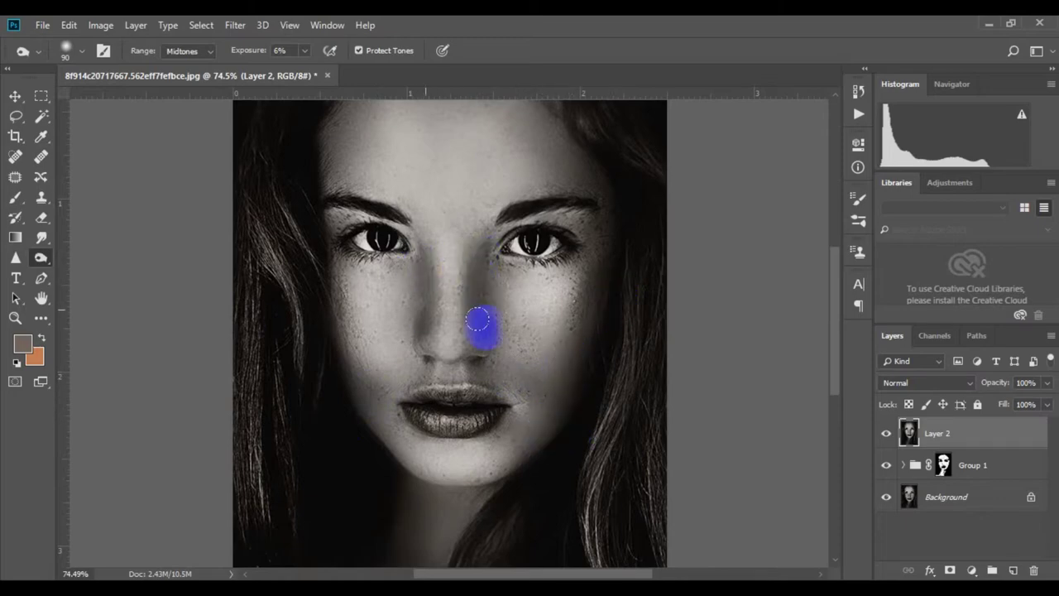
scroll(507, 284, "down", 5)
scroll(496, 323, "down", 1)
scroll(494, 315, "down", 1)
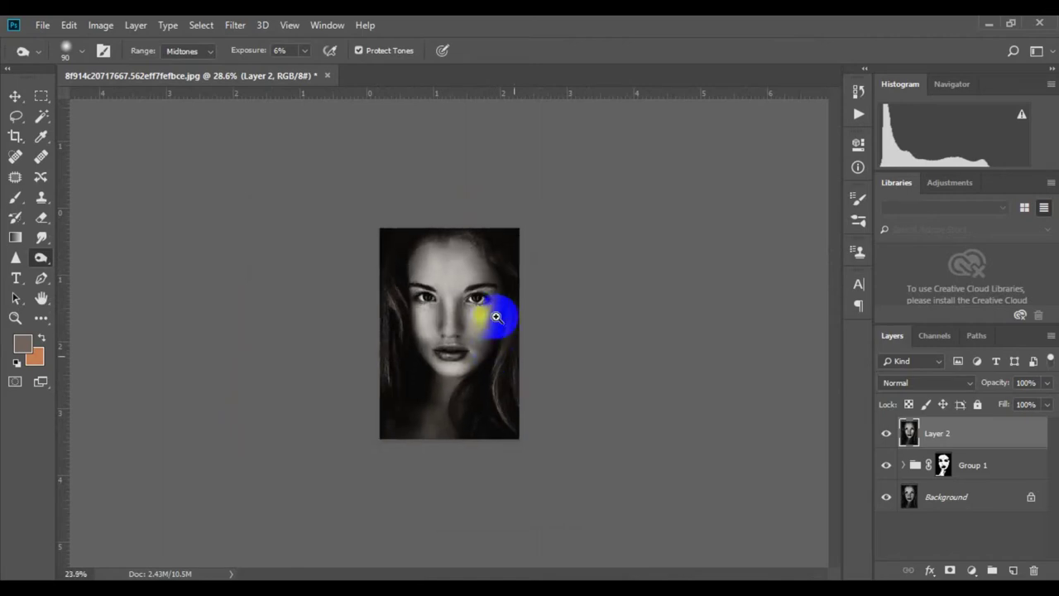
scroll(500, 373, "up", 2)
scroll(530, 438, "up", 2)
scroll(536, 451, "up", 3)
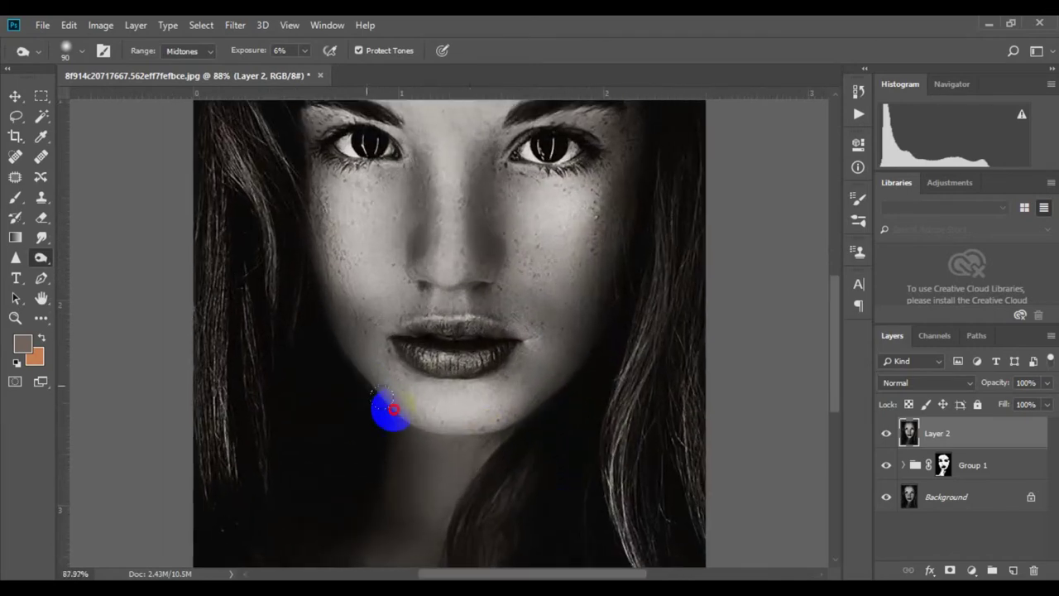
scroll(546, 442, "down", 3)
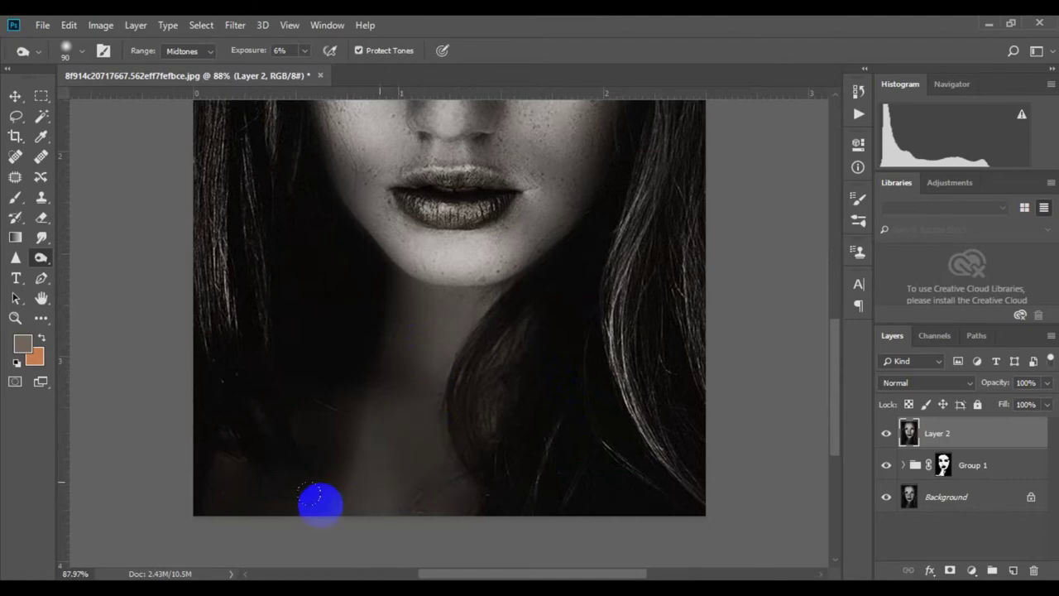
left_click_drag(414, 386, 248, 486)
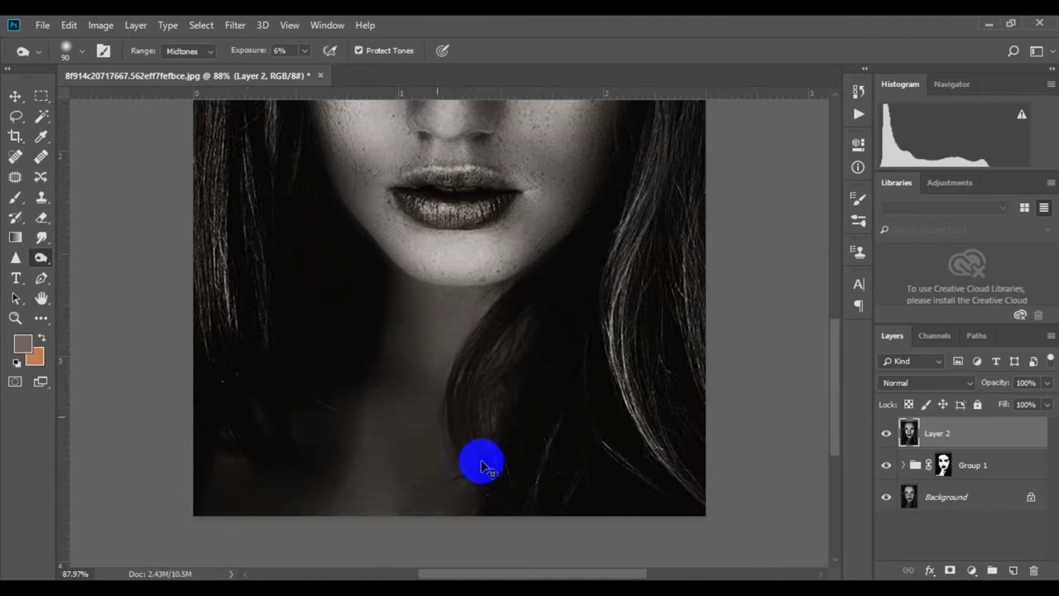
scroll(484, 455, "down", 5)
scroll(476, 337, "up", 2)
scroll(513, 370, "up", 1)
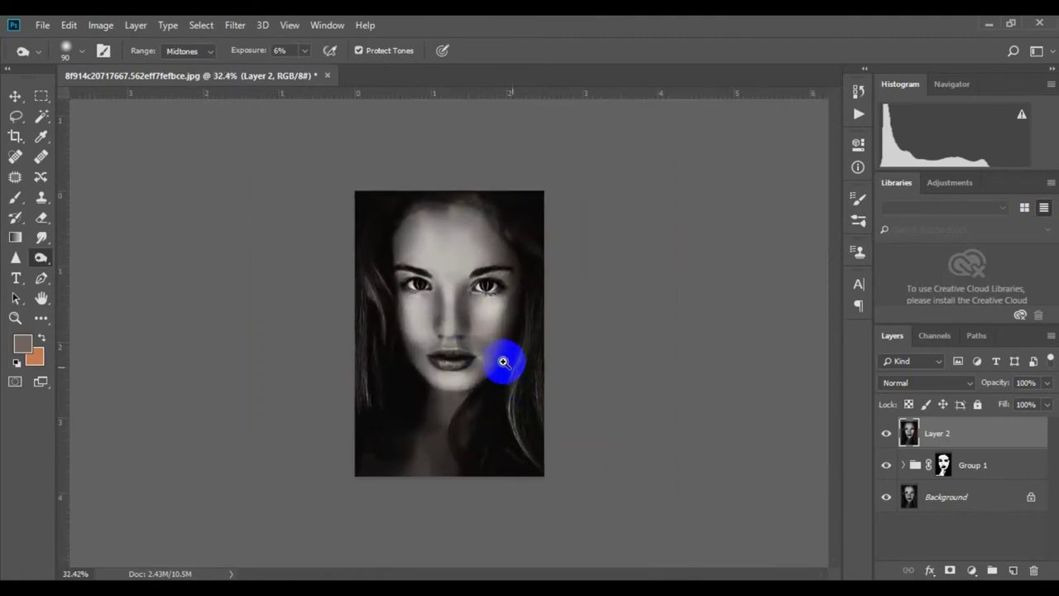
scroll(488, 293, "up", 2)
scroll(494, 299, "down", 2)
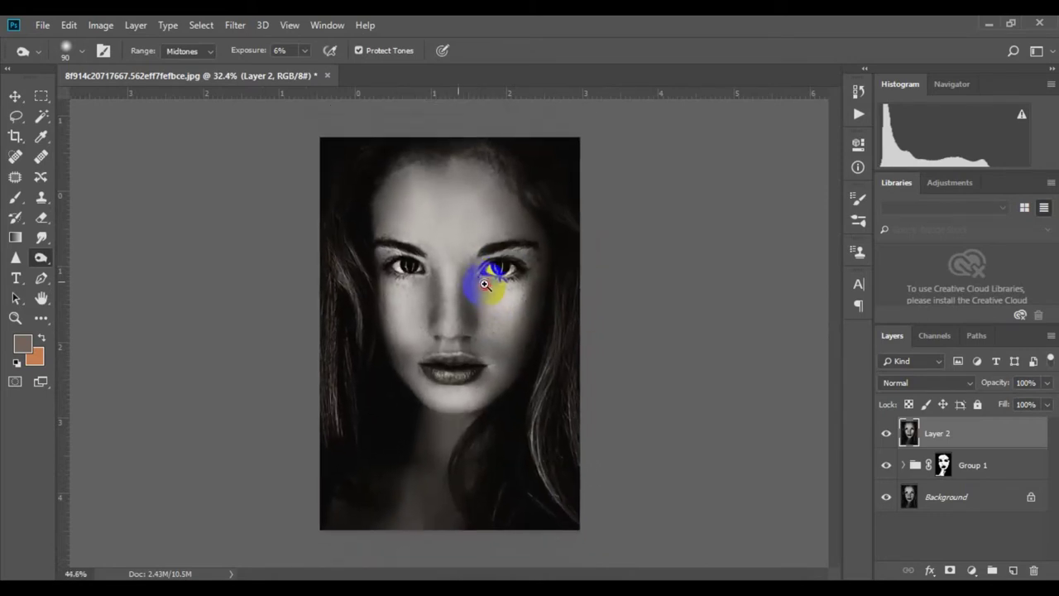
scroll(495, 298, "down", 1)
scroll(496, 299, "down", 1)
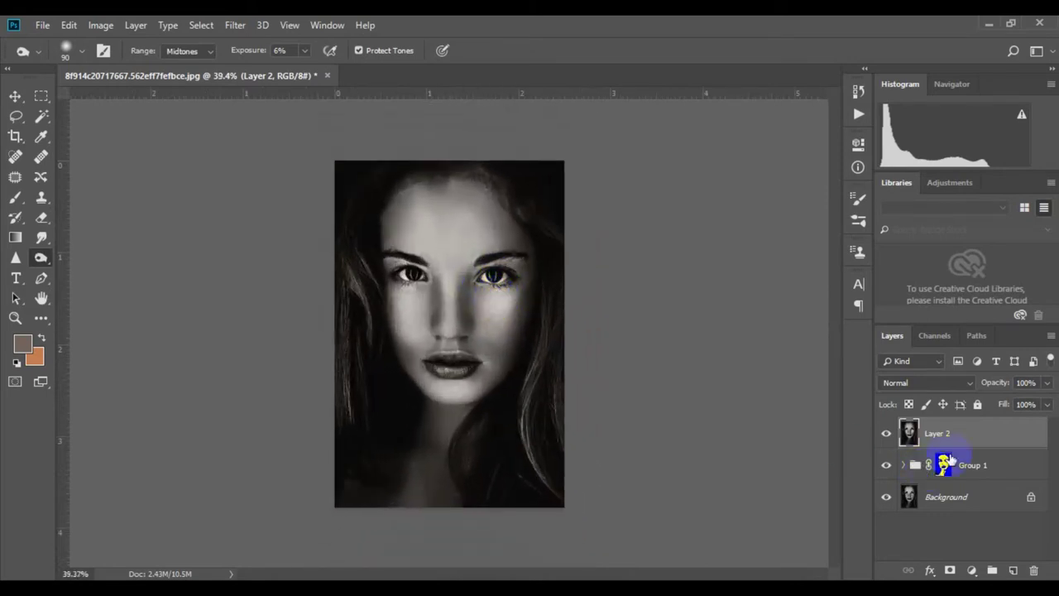
Duplicate Layer 2 and add Curves 1, raising the RGB black point and lowering the white endpoint.
key("ctrl+j")
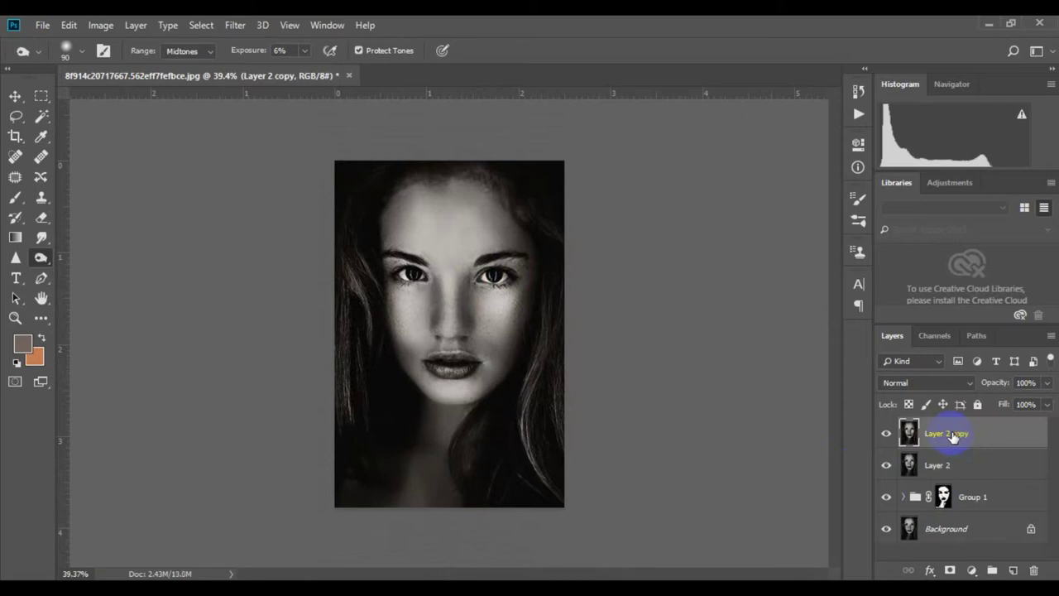
left_click(971, 571)
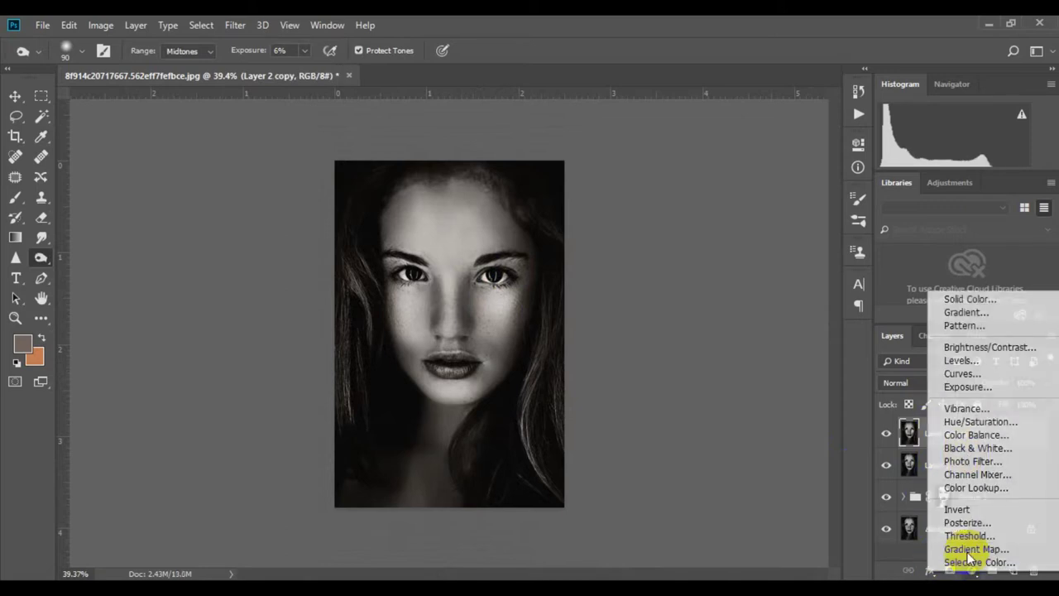
left_click(973, 373)
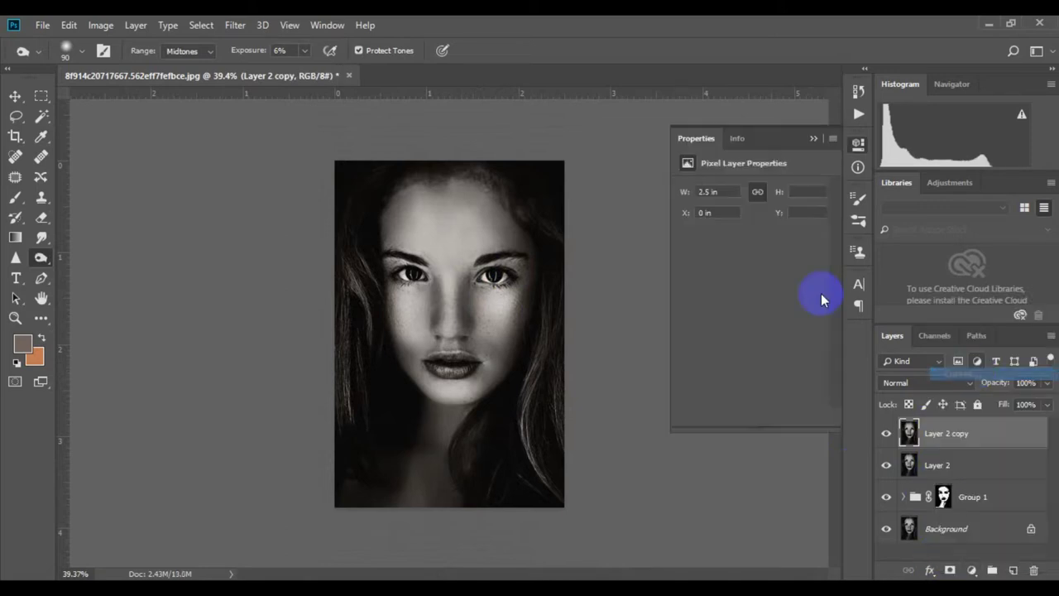
mouse_move(707, 332)
left_mouse_down()
mouse_move(716, 331)
mouse_move(700, 309)
left_mouse_up()
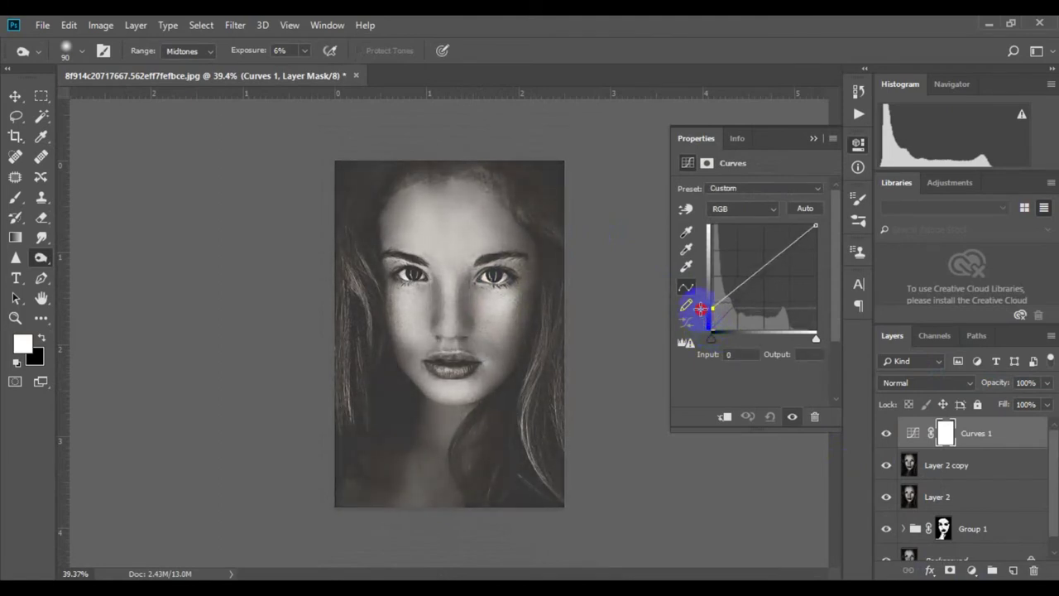
left_click_drag(816, 225, 825, 235)
left_click_drag(710, 308, 712, 316)
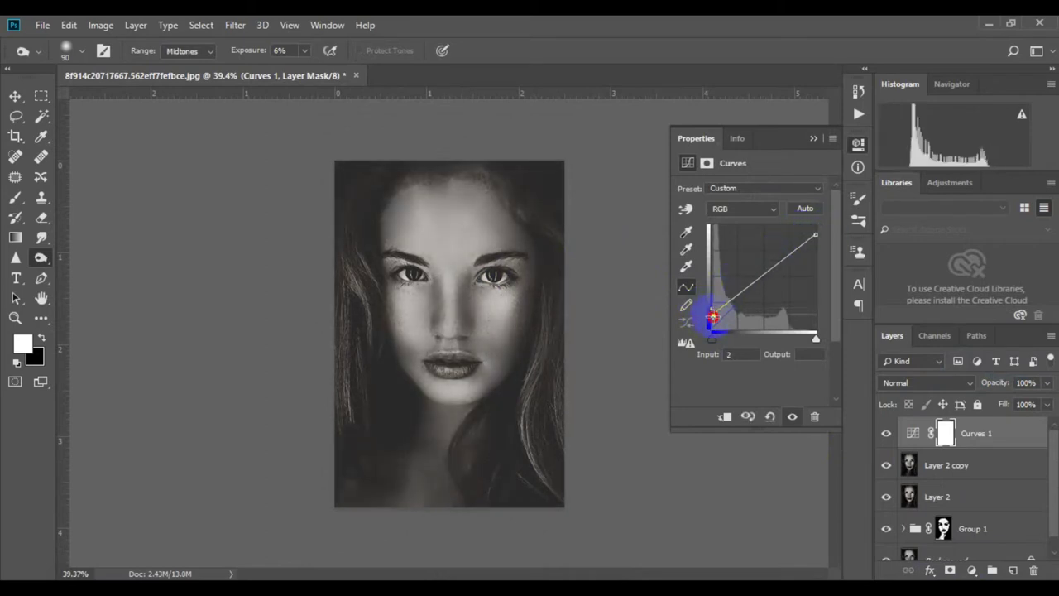
Reshape the Blue channel curve, keeping its black point and lowering its highlight end.
left_click(742, 209)
left_click(741, 260)
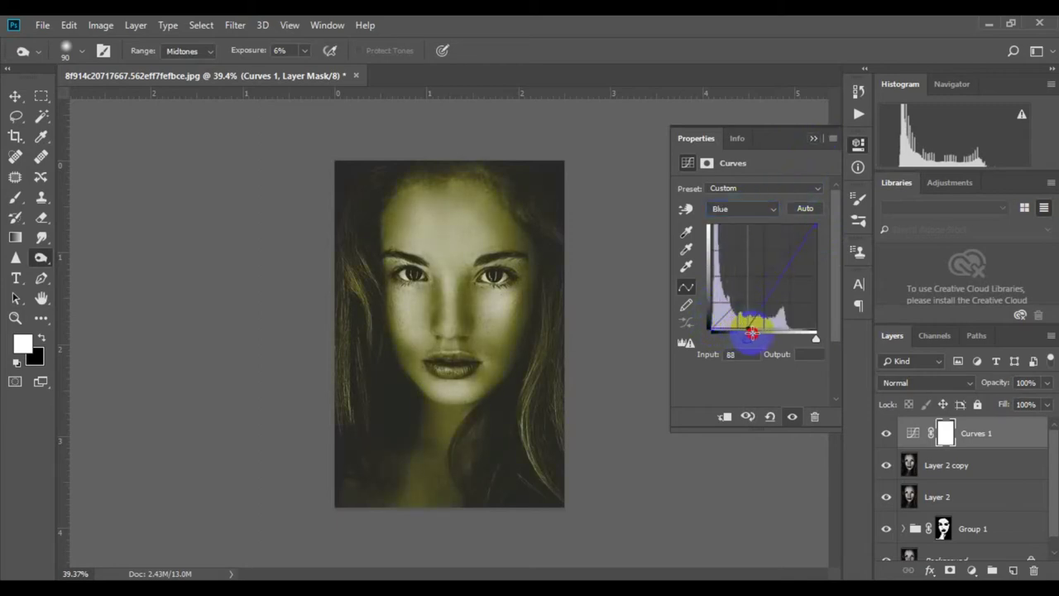
left_click_drag(736, 331, 704, 321)
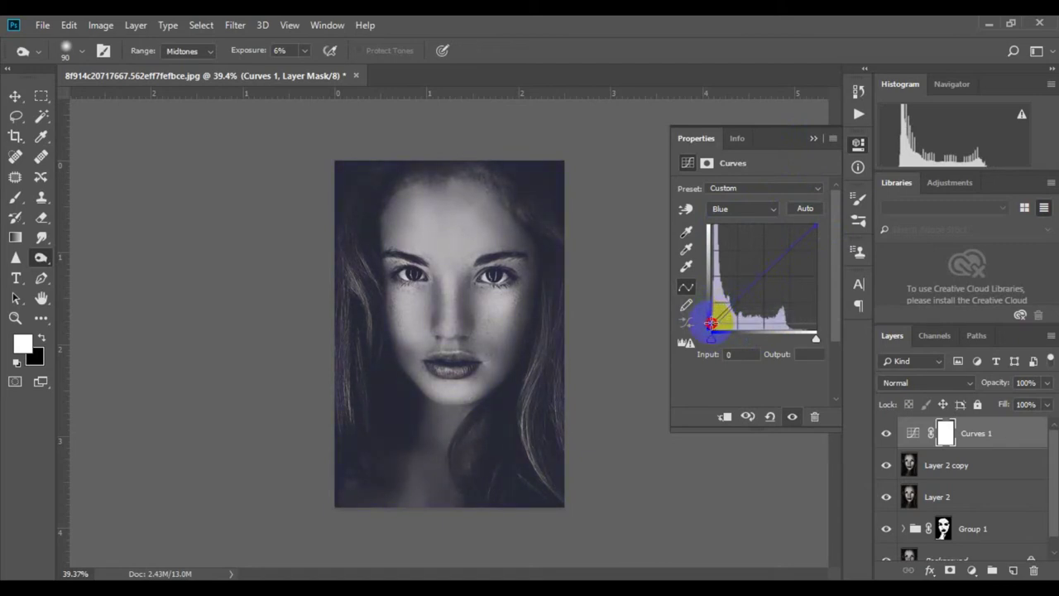
left_click_drag(712, 322, 710, 328)
left_click_drag(816, 225, 818, 230)
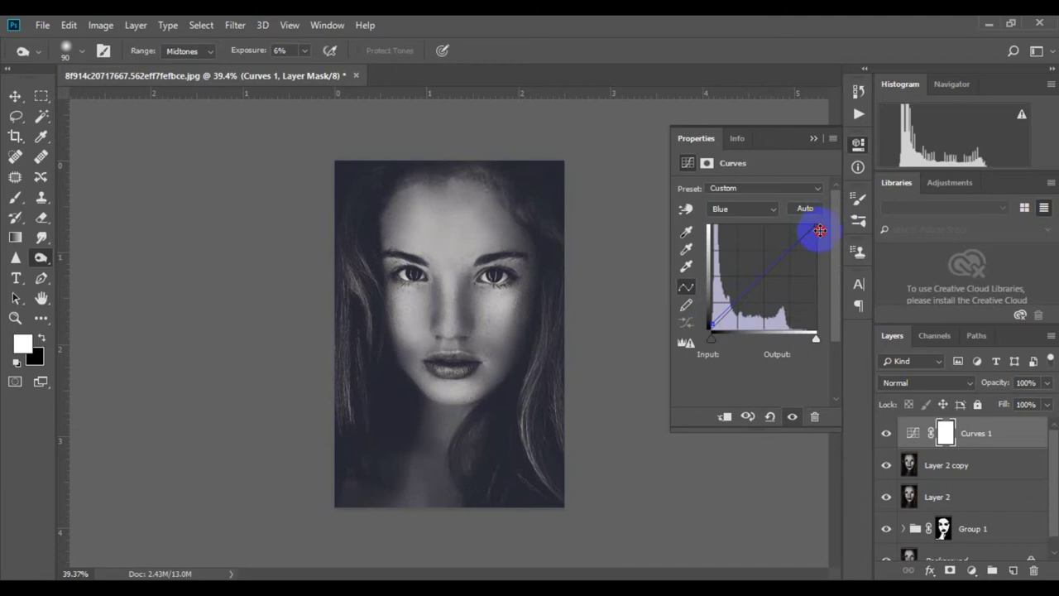
Add shadow and highlight points to the Green channel curve, then collapse Curves properties.
left_click(743, 210)
left_click(739, 242)
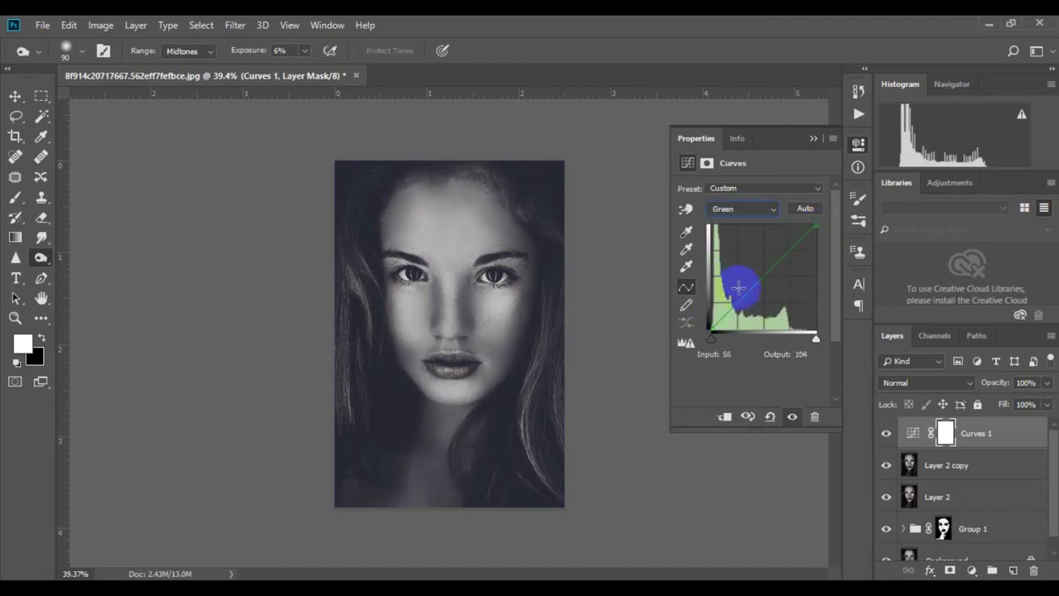
left_click(735, 305)
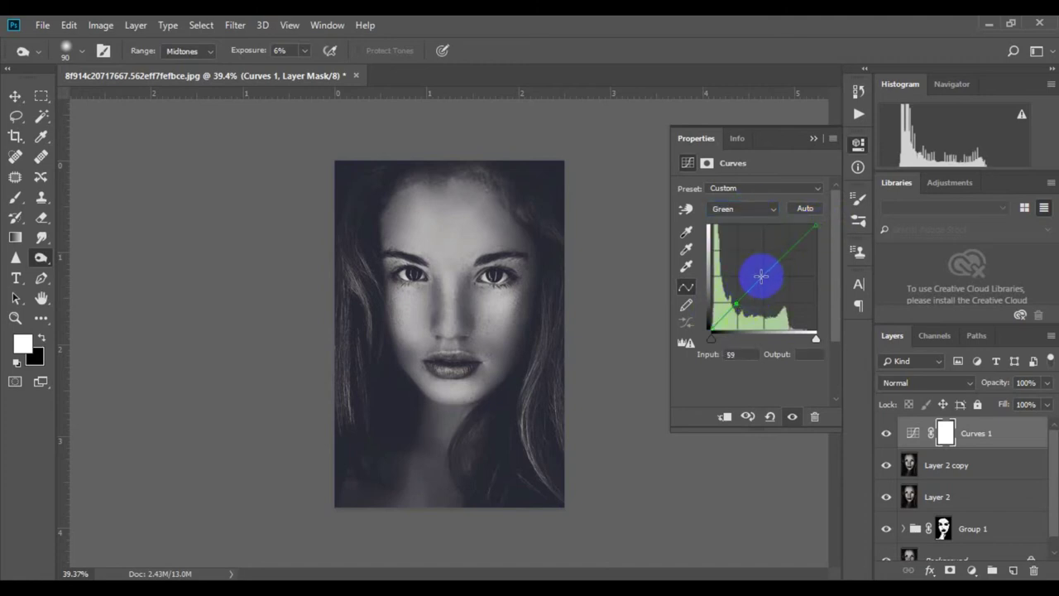
left_click(761, 275)
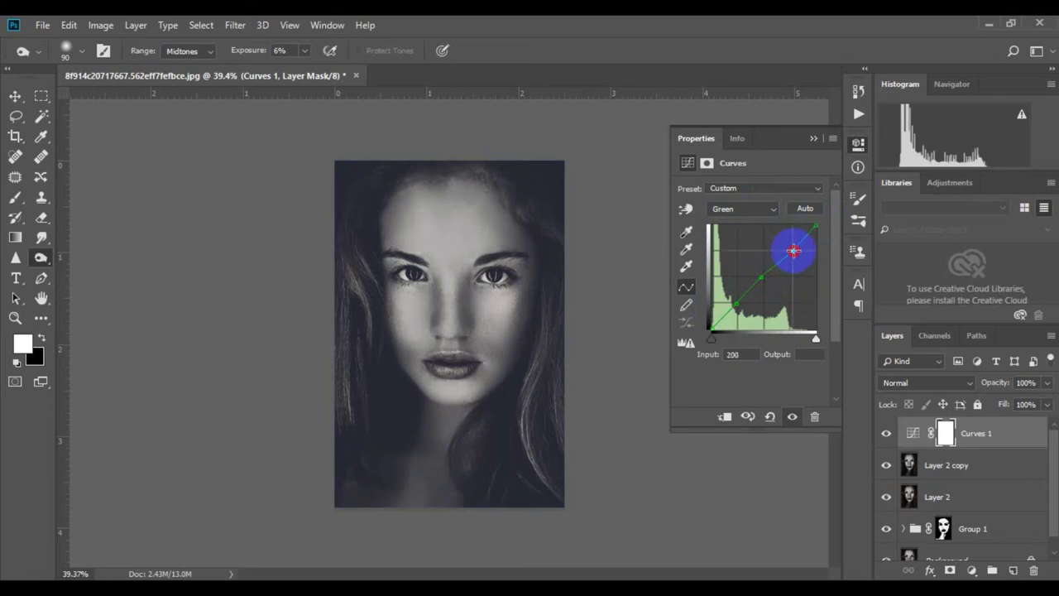
left_click(705, 322)
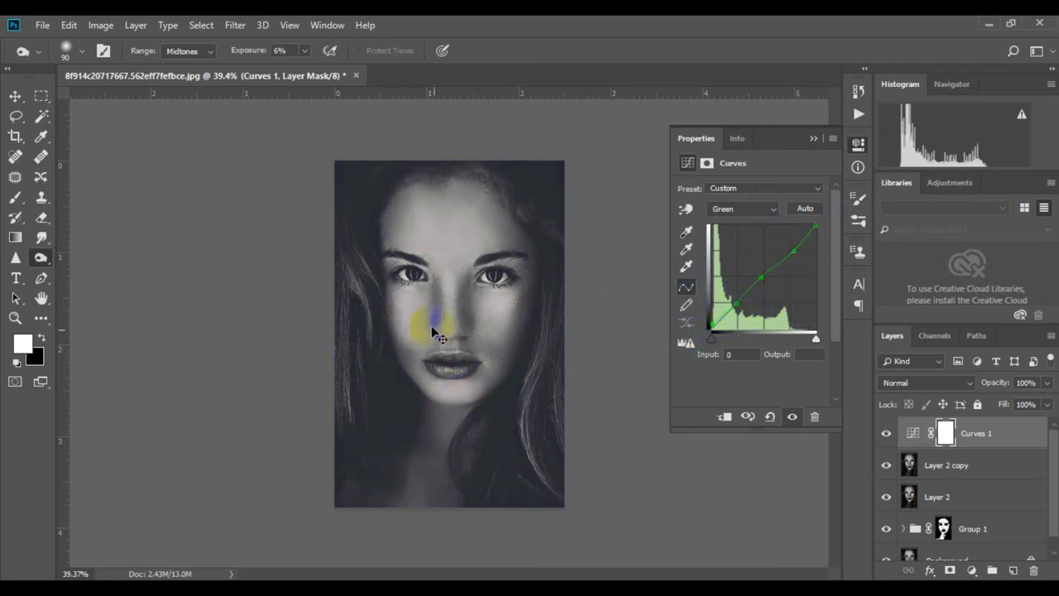
mouse_move(451, 324)
left_mouse_down()
mouse_move(502, 366)
mouse_move(465, 290)
left_mouse_up()
left_click(811, 140)
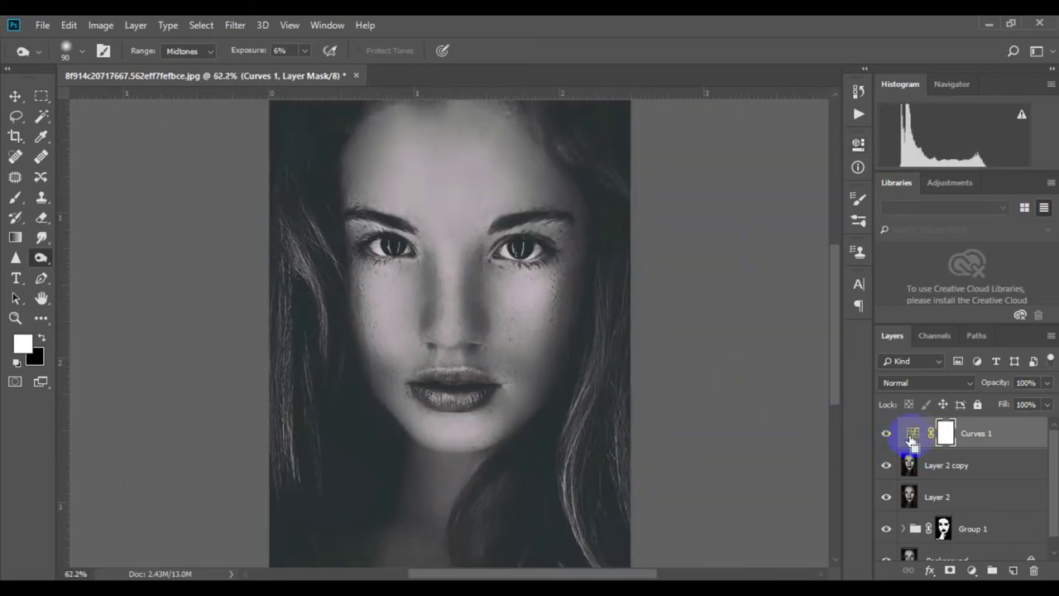
Stamp visible layers into Layer 3 and hide Curves 1 and Layer 2 beneath it.
key("ctrl+alt+shift+e")
left_click(886, 465)
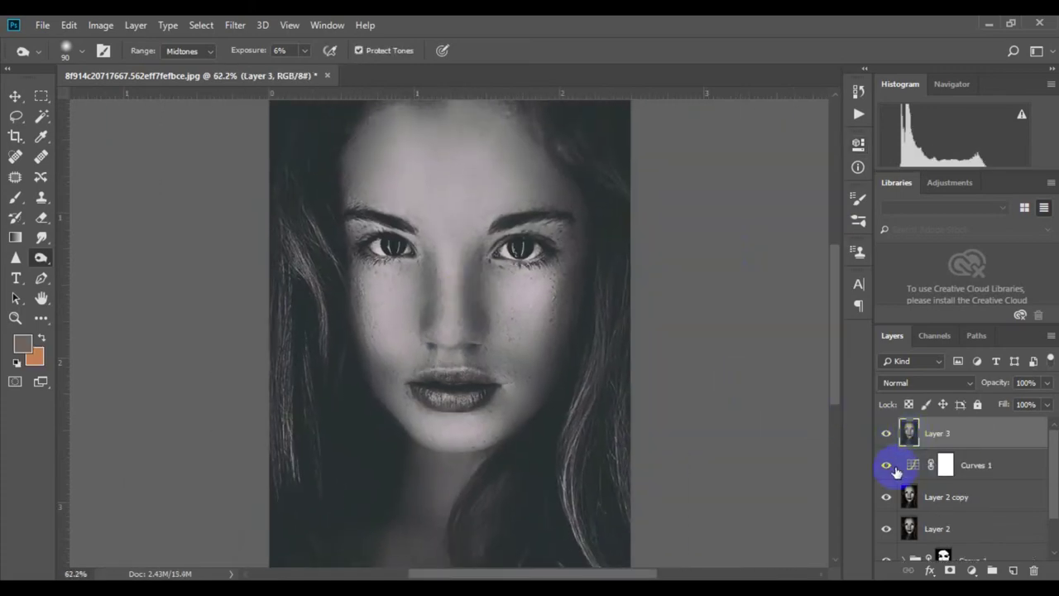
left_click(886, 527)
scroll(889, 534, "down", 1)
scroll(888, 518, "up", 1)
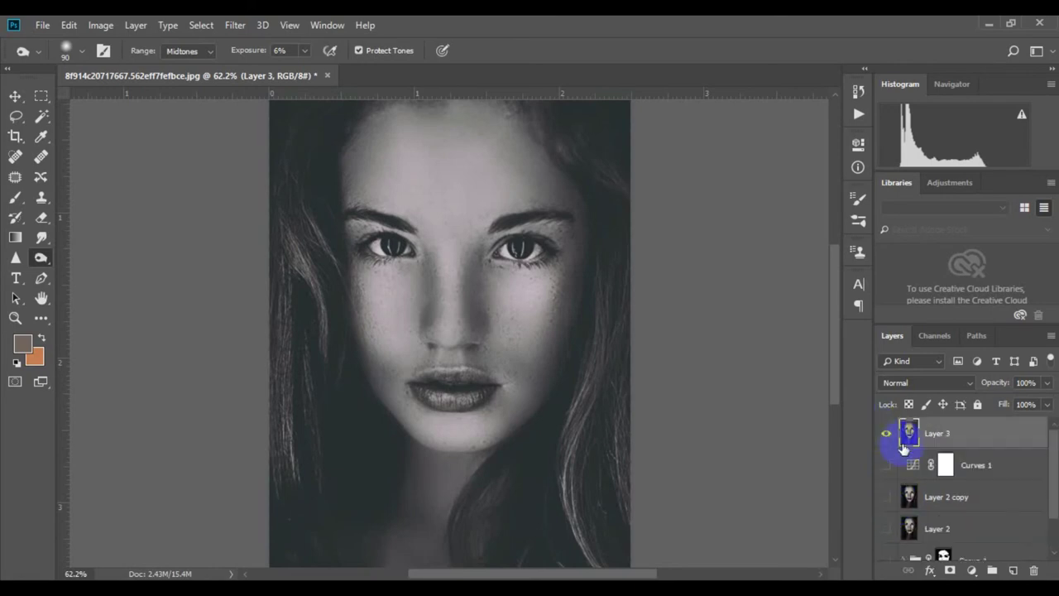
Toggle Layer 3 on and off to compare before and after, leaving it visible.
left_click(886, 433)
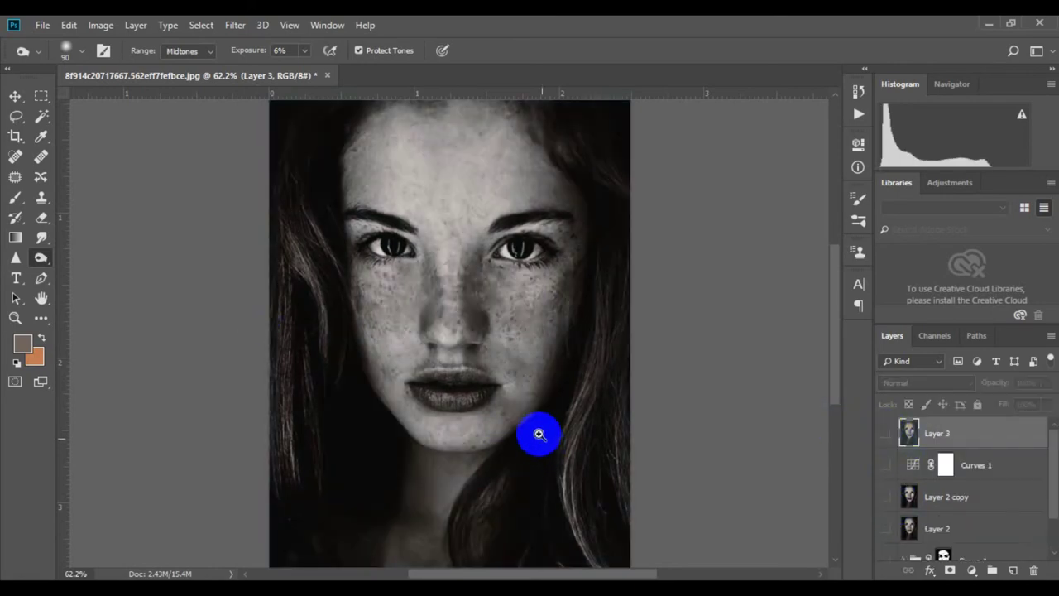
left_click_drag(538, 433, 498, 375)
left_click(886, 433)
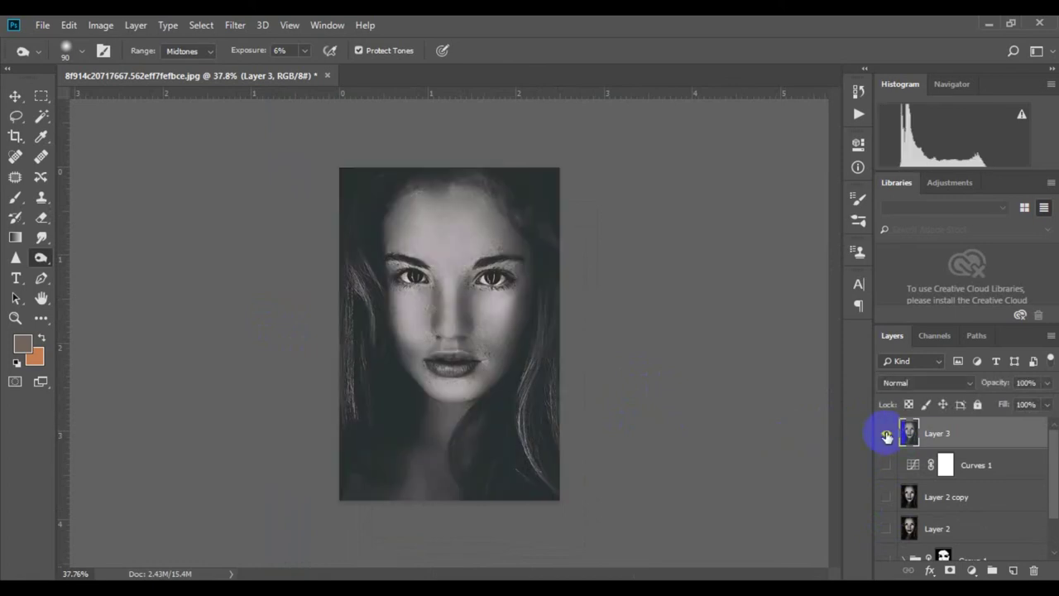
left_click(886, 433)
left_click(886, 435)
left_click(886, 435)
left_click(886, 434)
mouse_move(503, 331)
left_mouse_down()
mouse_move(524, 348)
mouse_move(506, 307)
left_mouse_up()
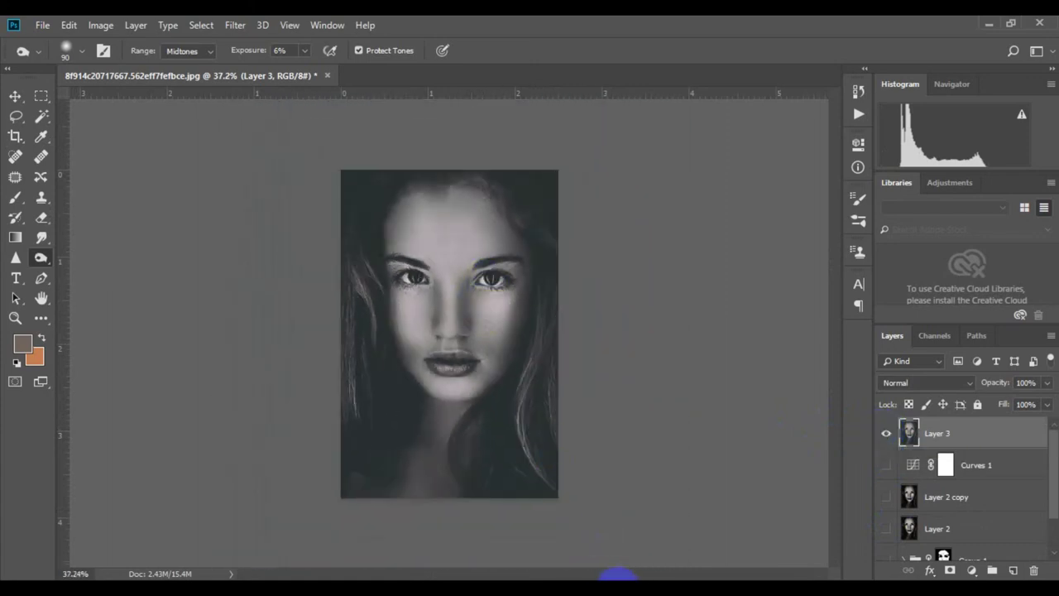